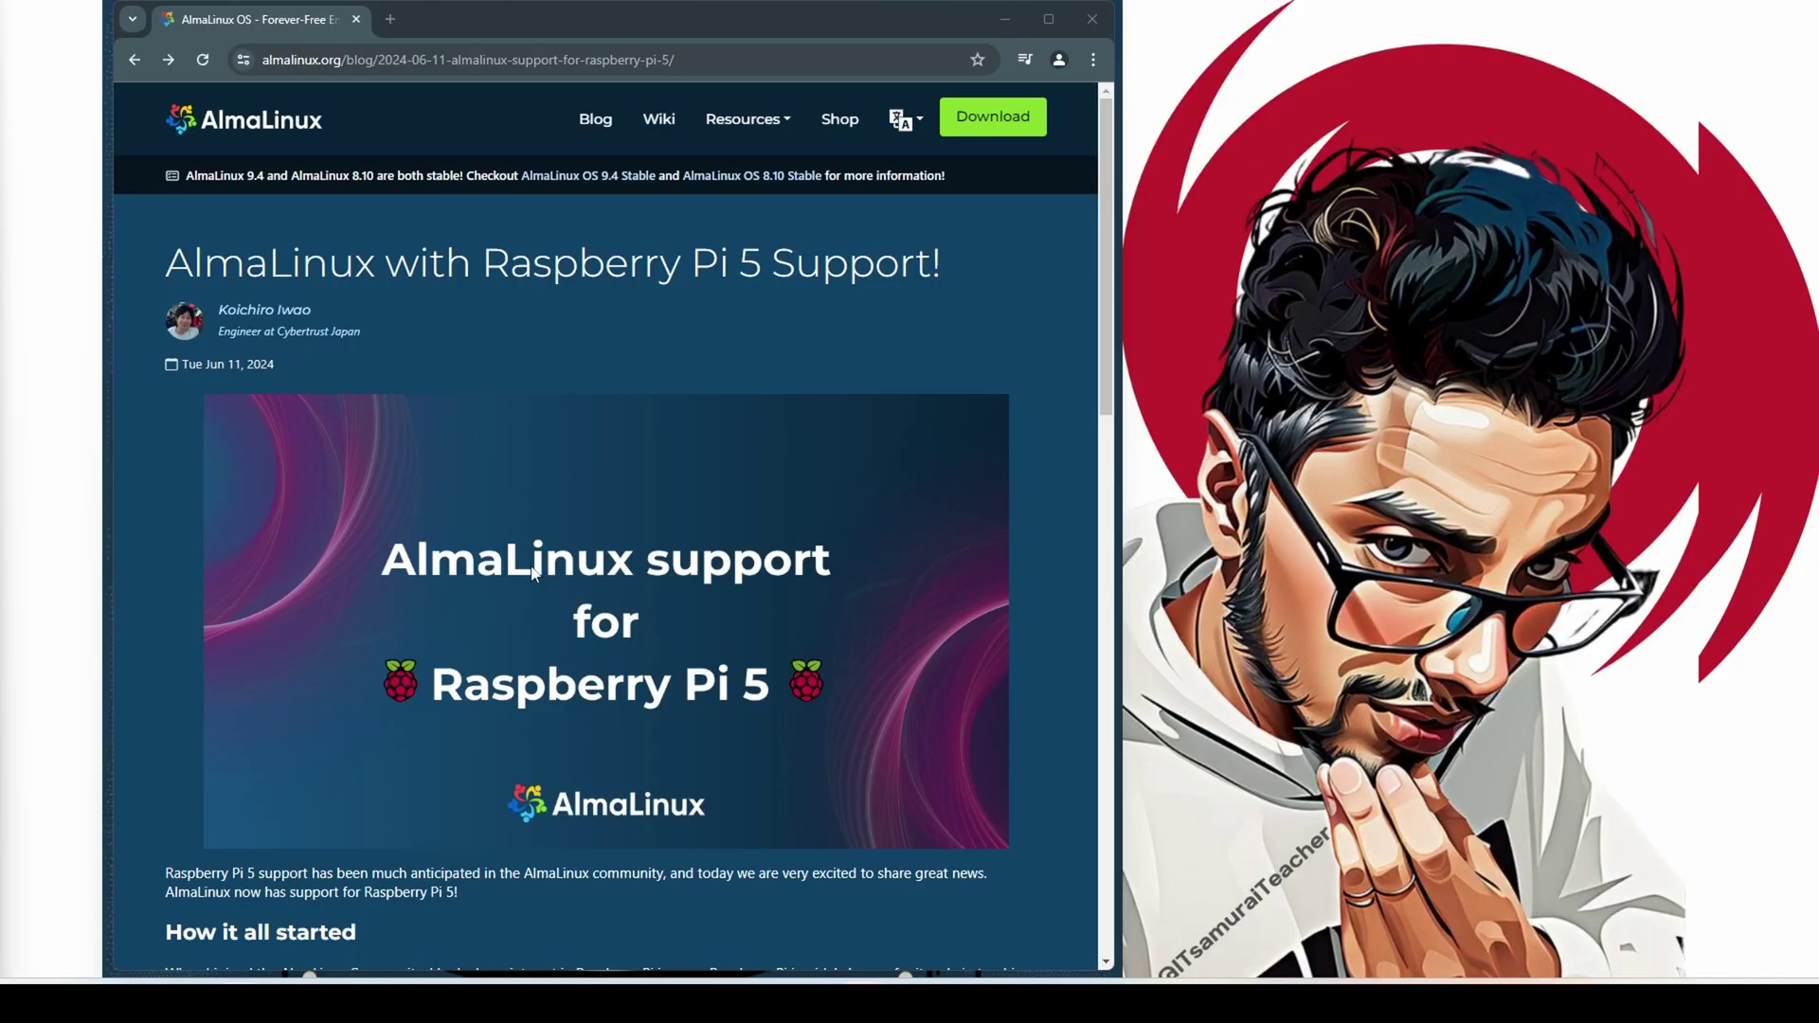
# Go to the almalinux.org homepage from the blog and scroll through its upper sections
pyautogui.click(270, 123)
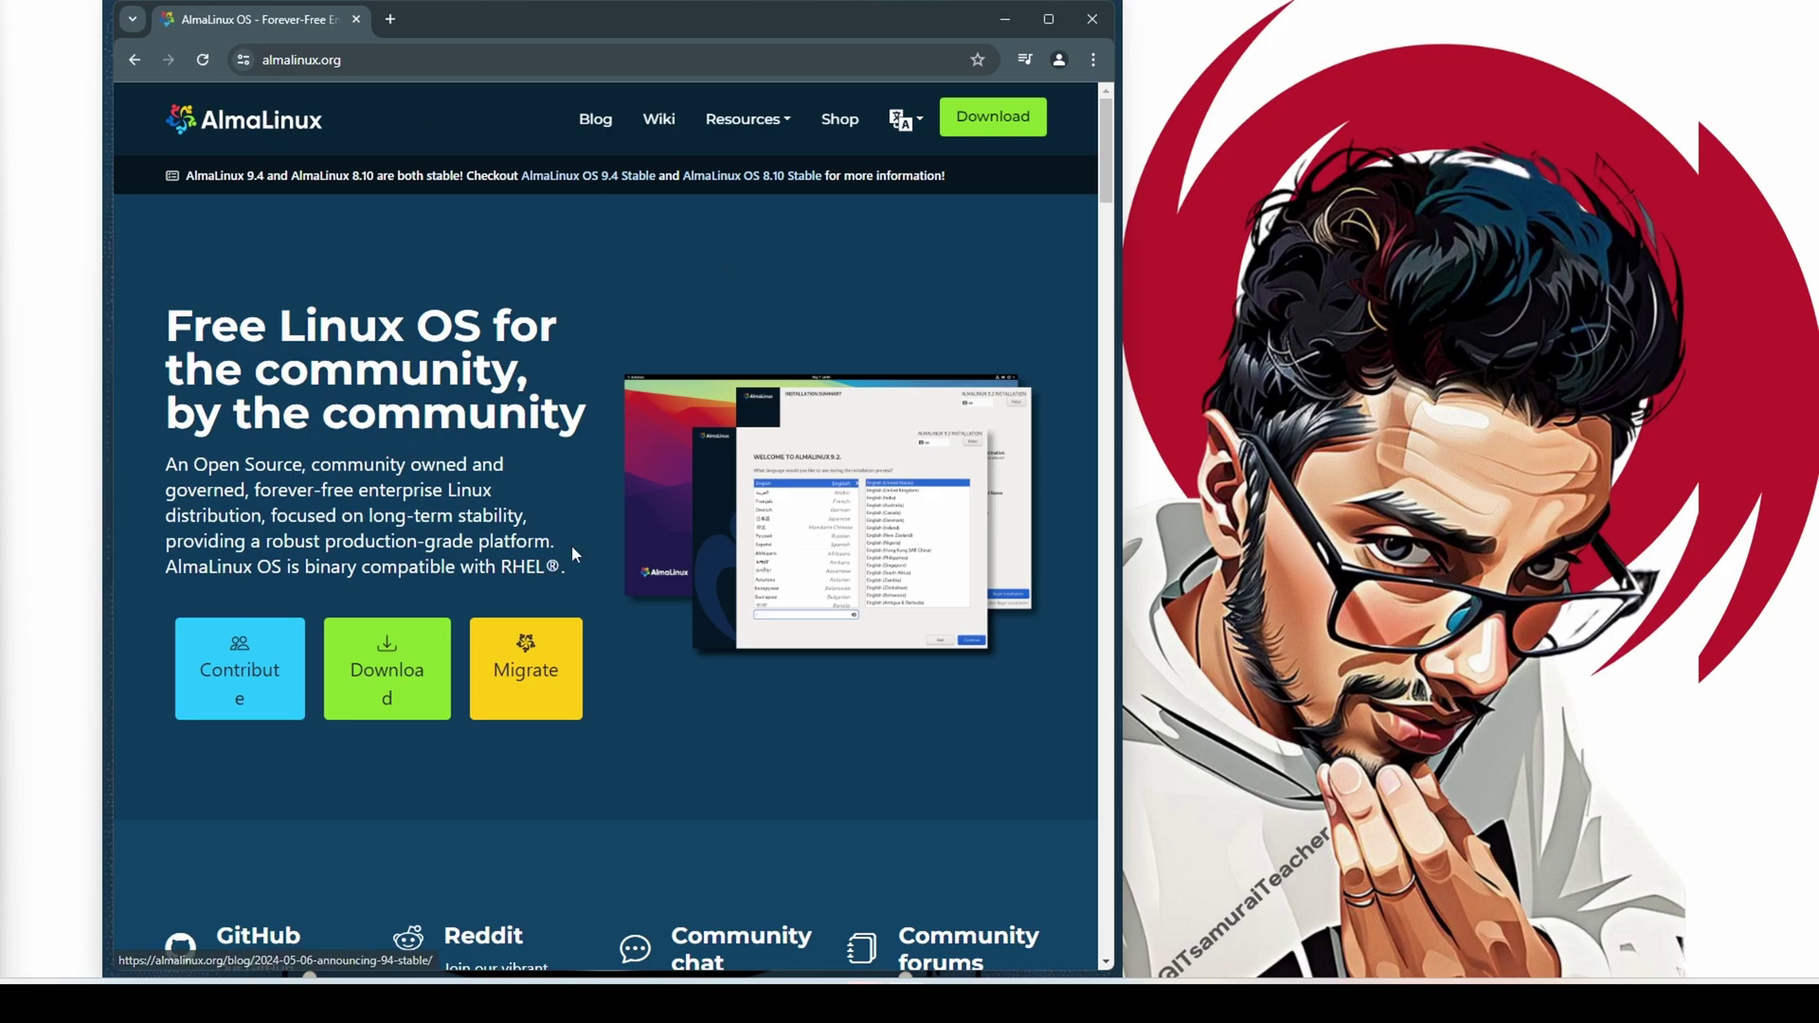
pyautogui.scroll(-10, 571, 543)
pyautogui.scroll(10, 686, 607)
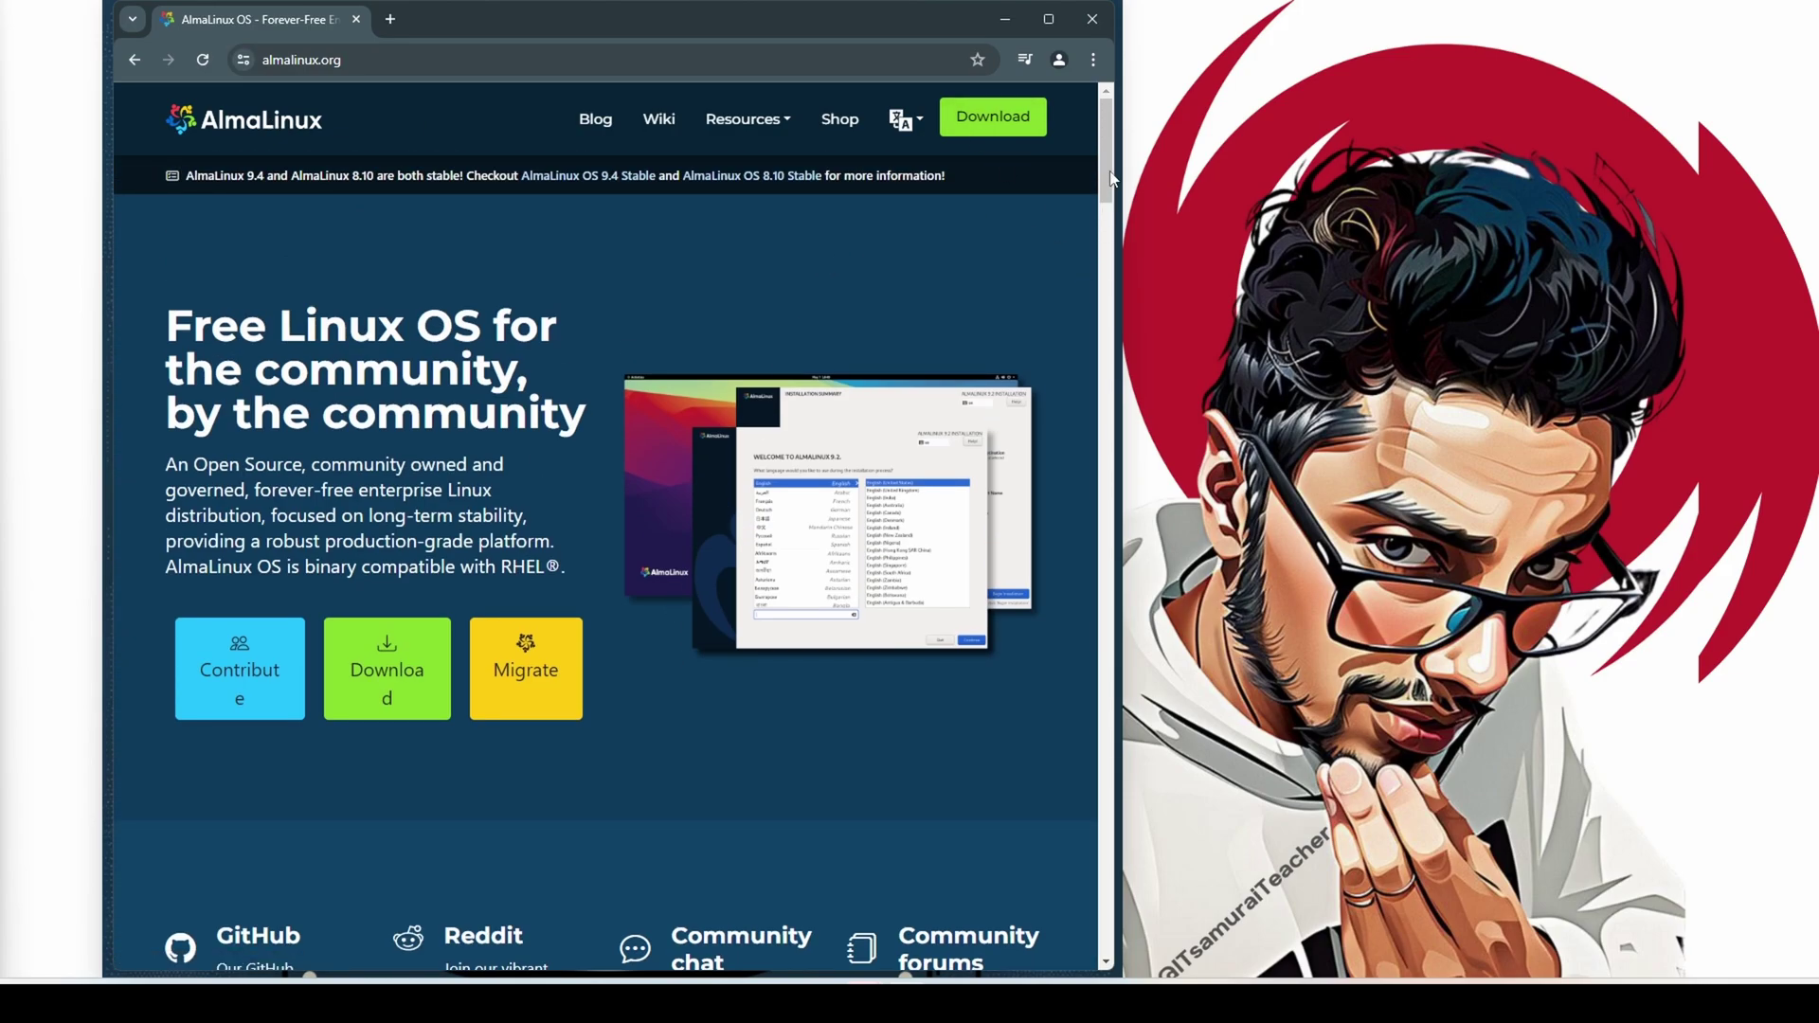
pyautogui.scroll(-20, 1083, 813)
pyautogui.scroll(-5, 1061, 888)
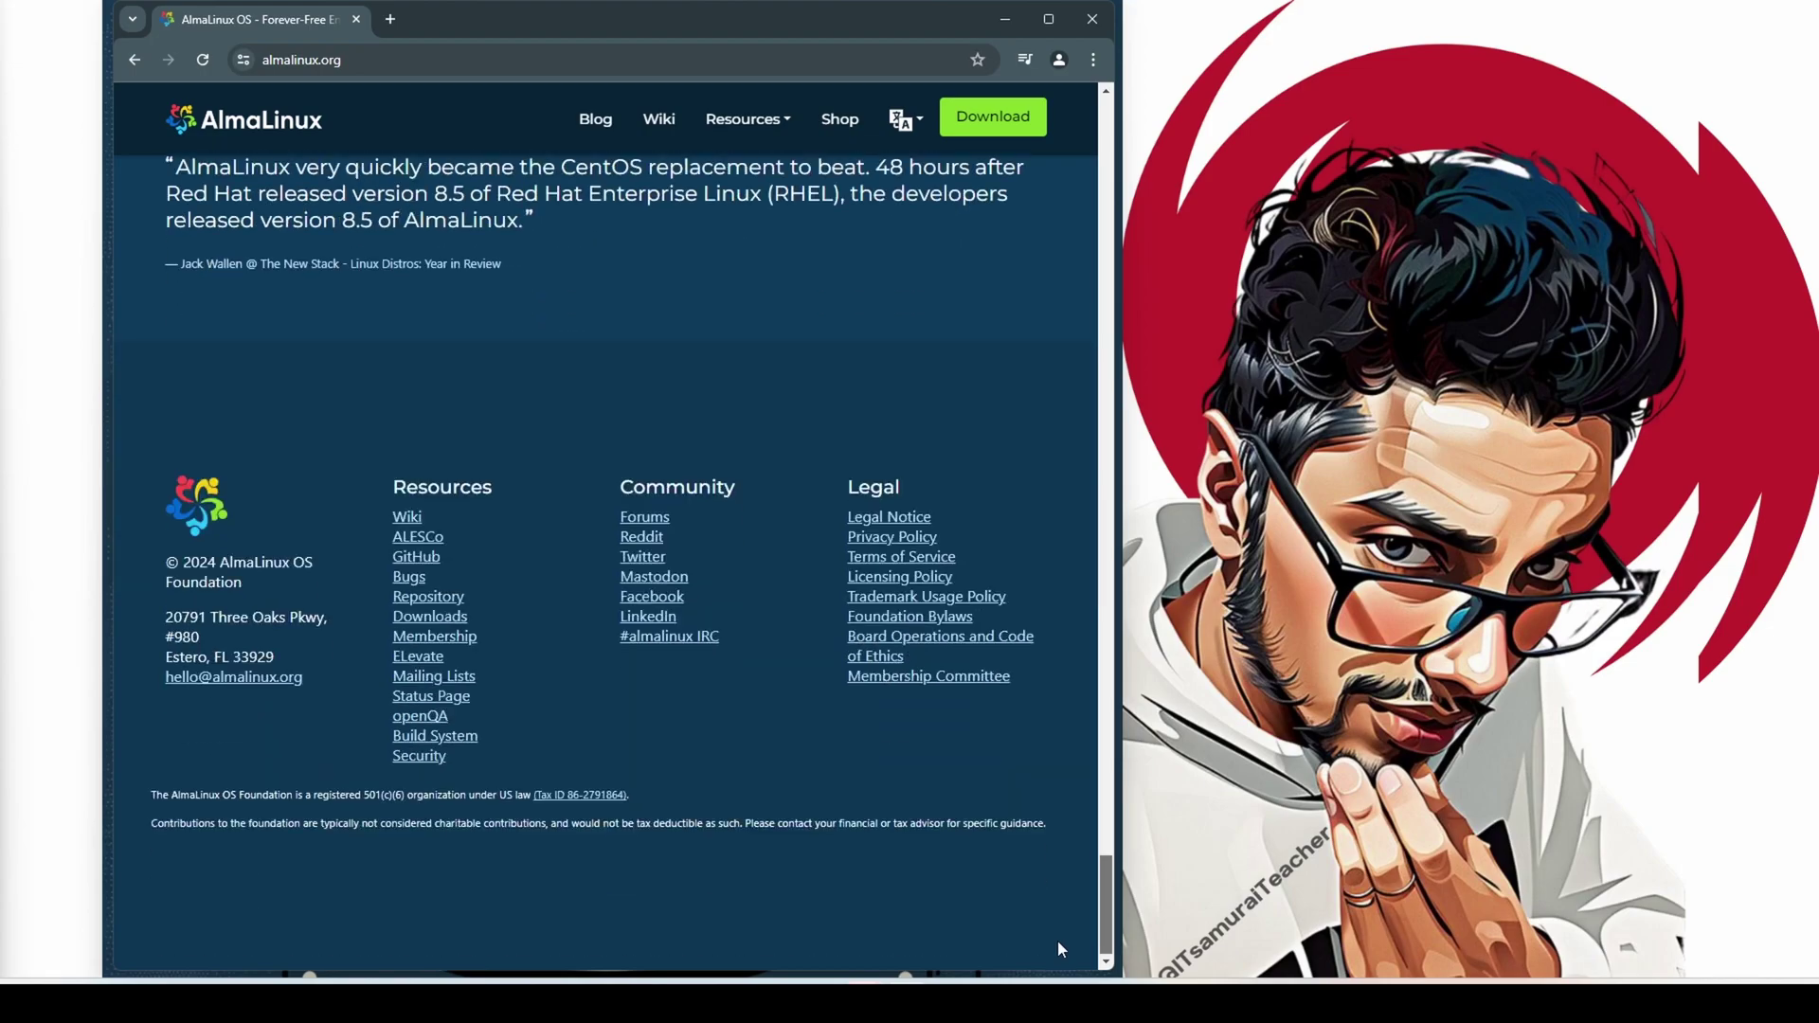
pyautogui.moveTo(1104, 904); pyautogui.dragTo(1090, 154)
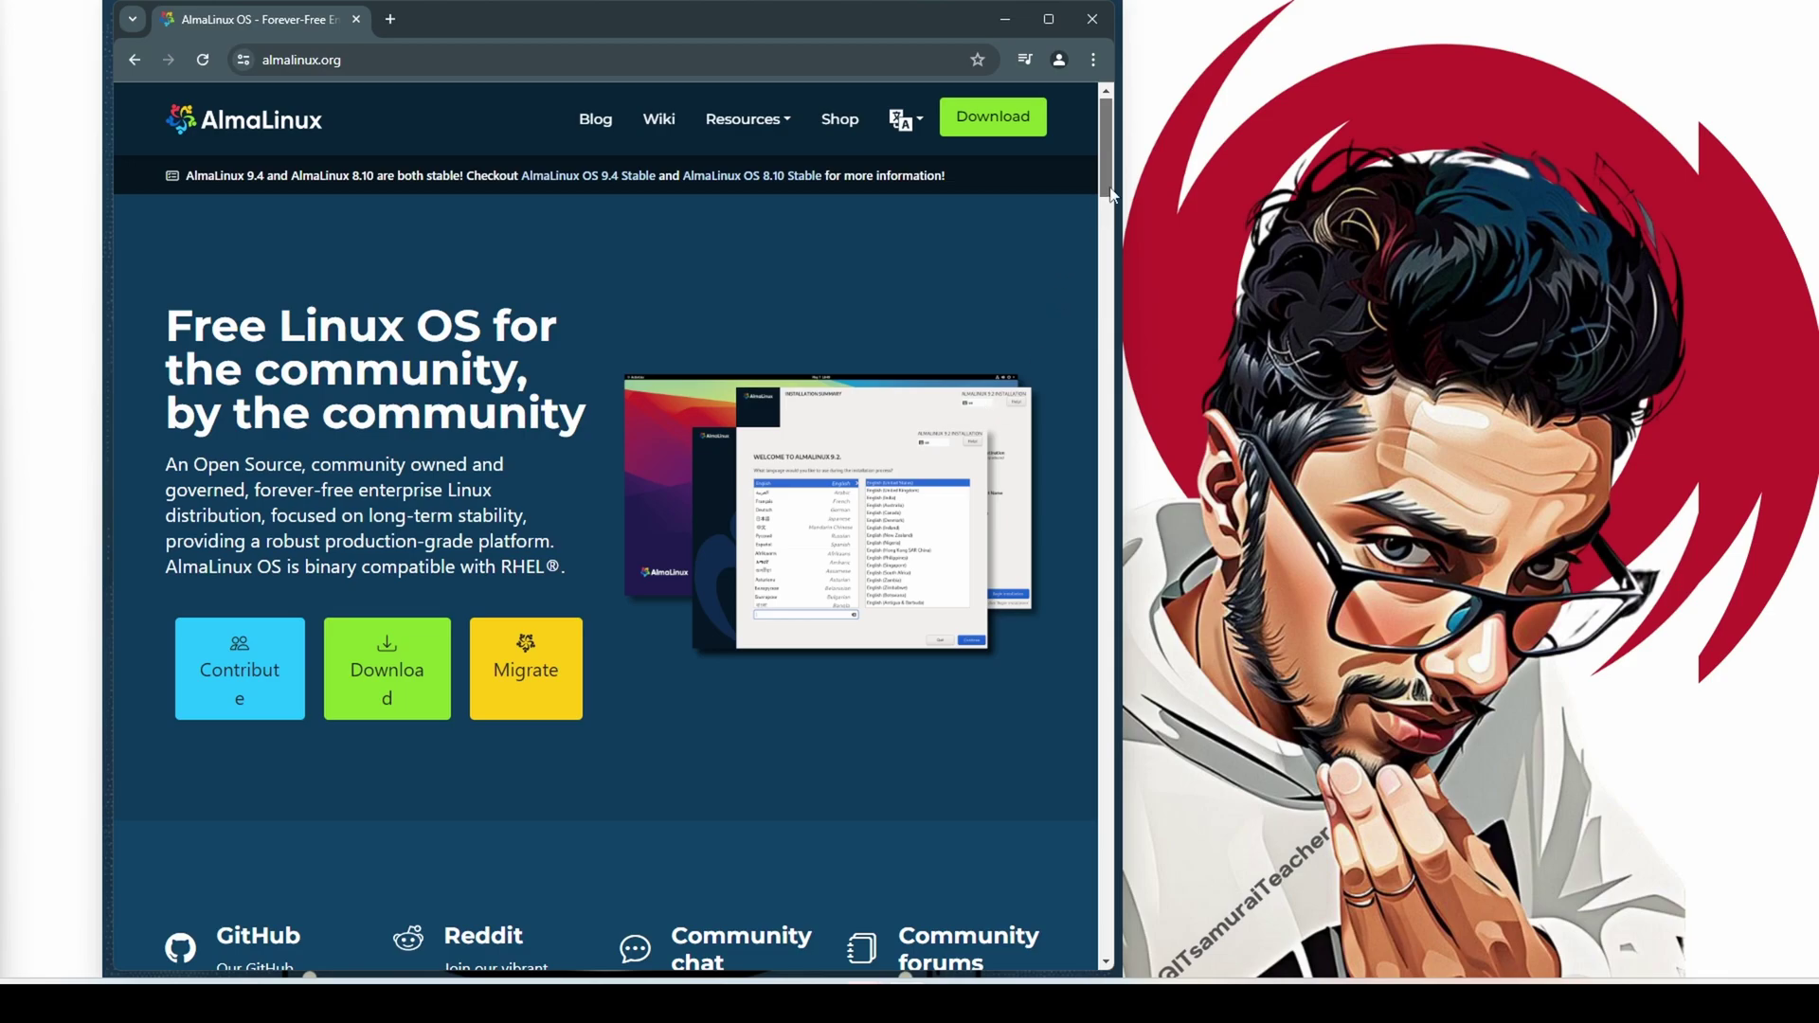
pyautogui.moveTo(1104, 194); pyautogui.dragTo(1049, 445)
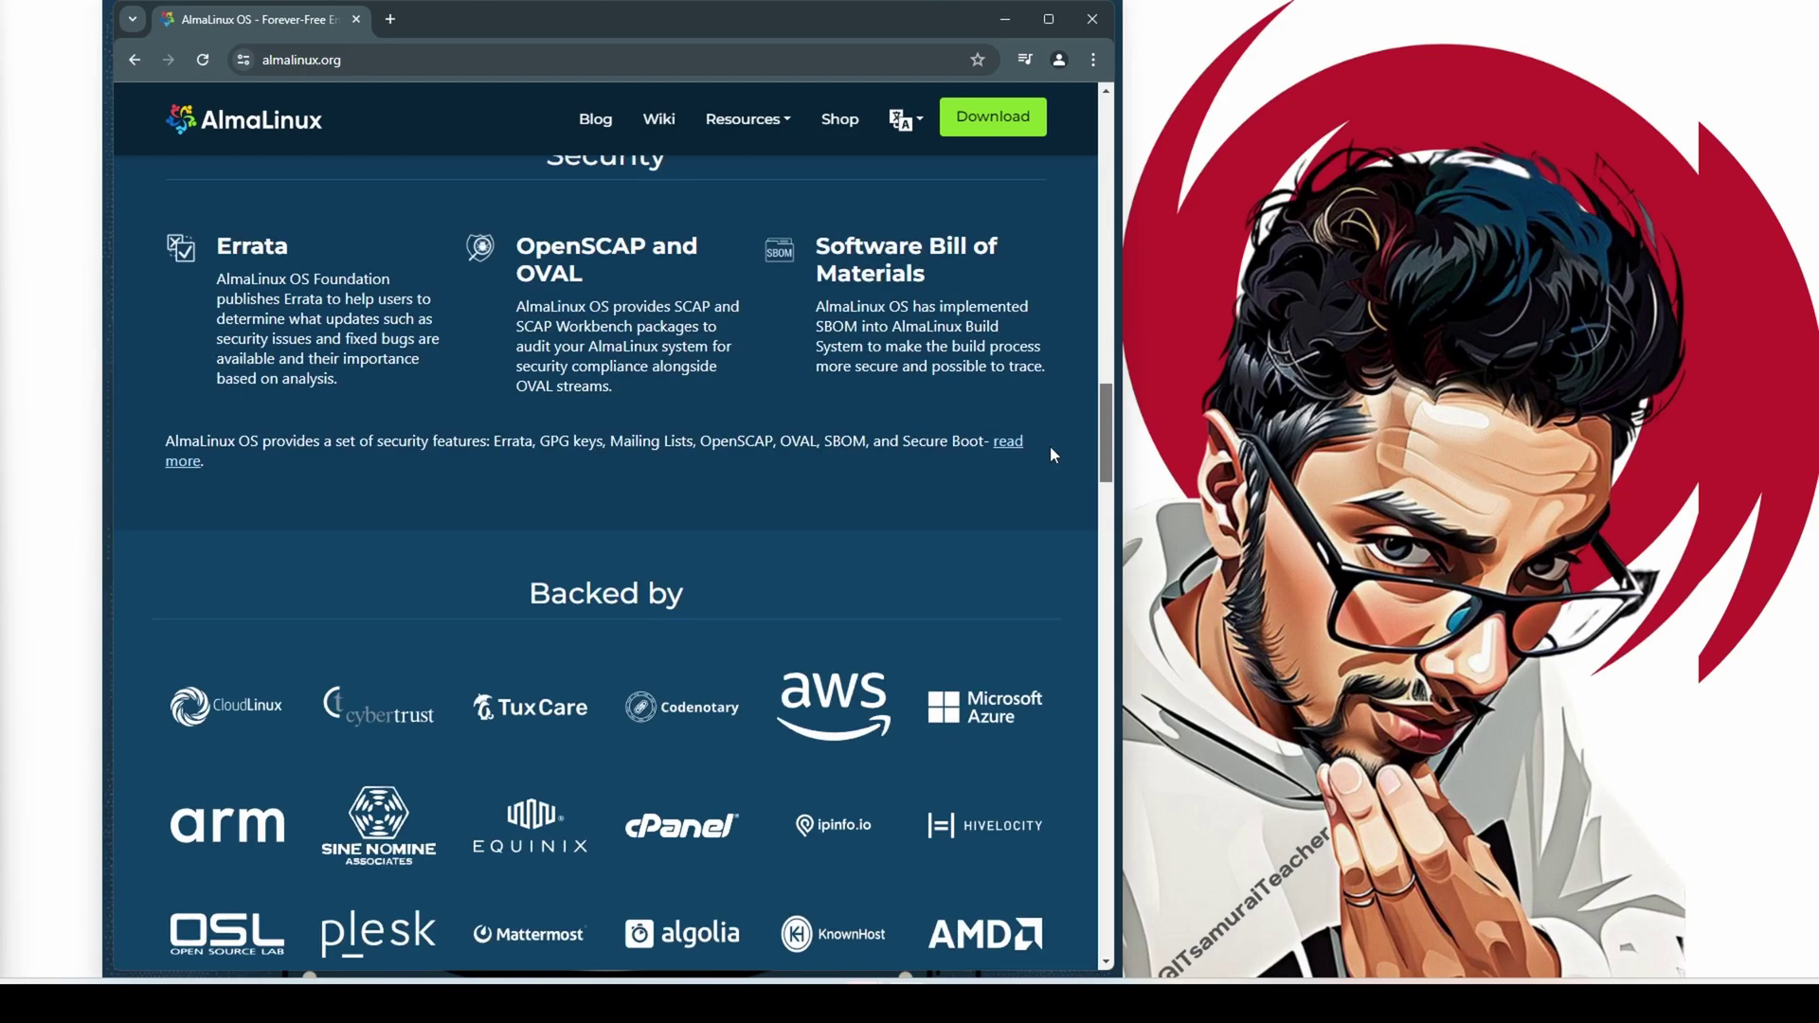
# Scroll further down the AlmaLinux homepage, then return to the top announcing 9.4 and 8.10
pyautogui.scroll(-3, 1050, 455)
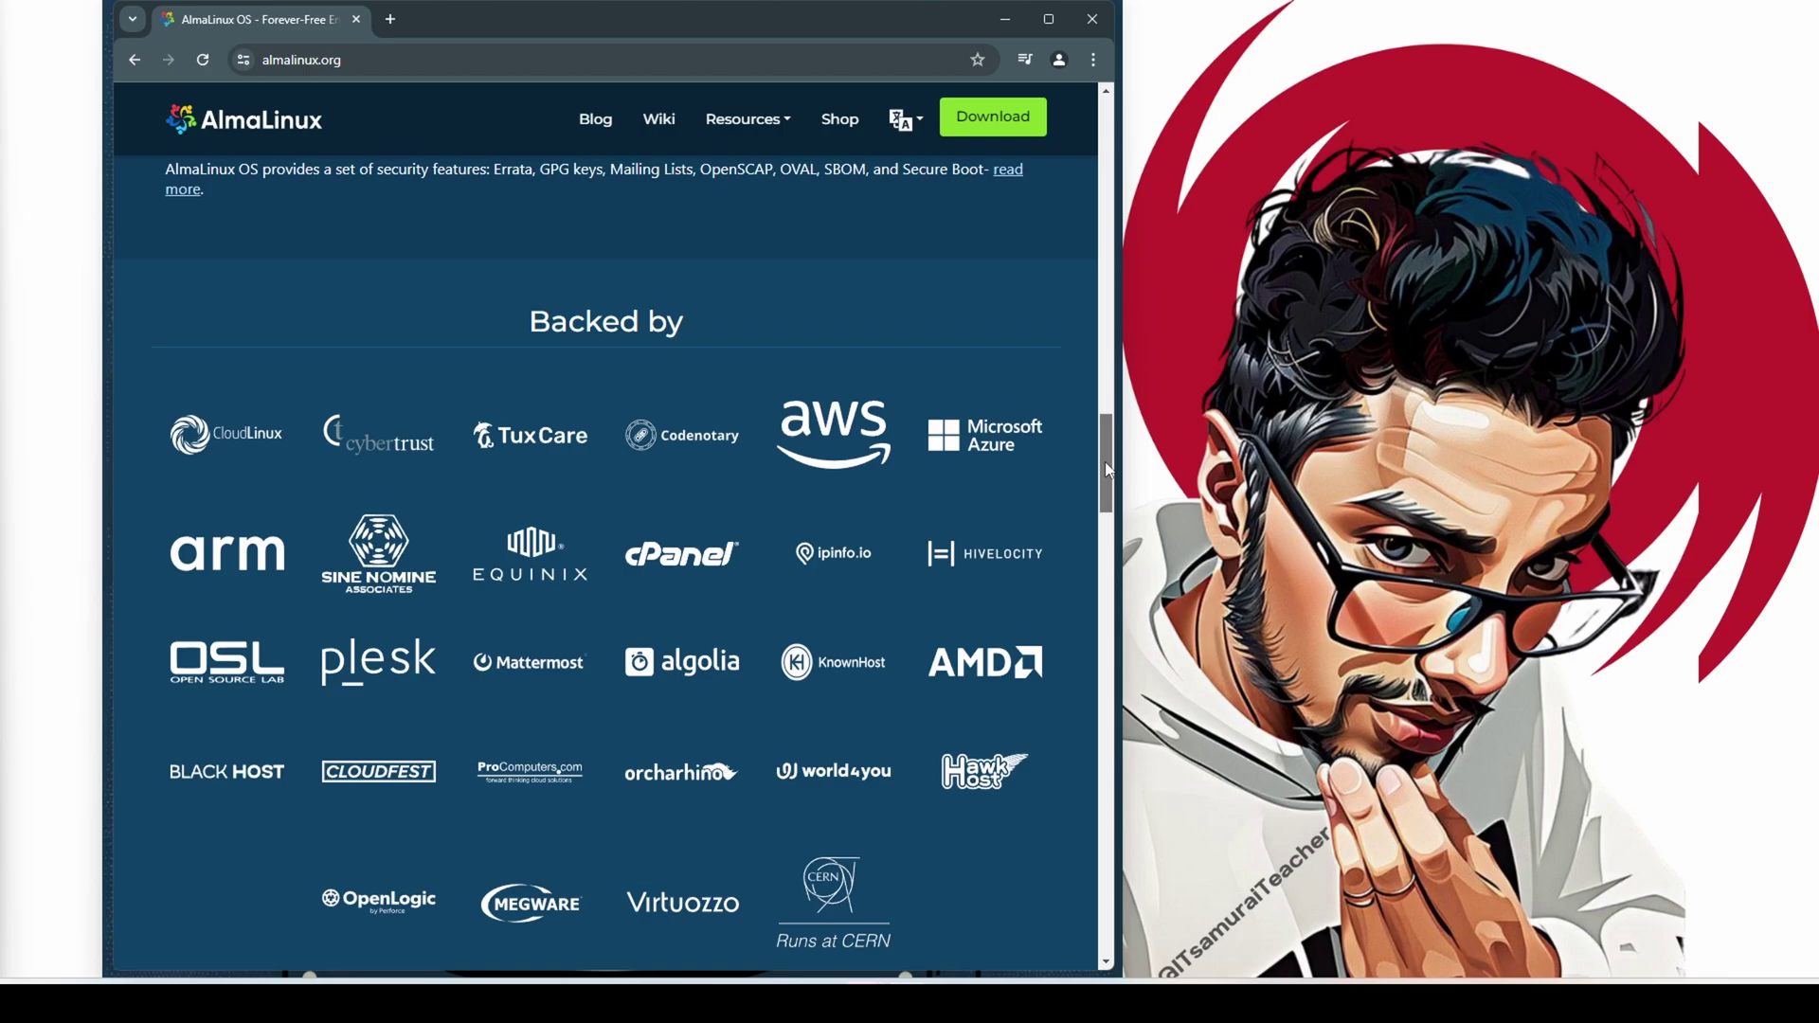
pyautogui.moveTo(1106, 468); pyautogui.dragTo(1106, 479)
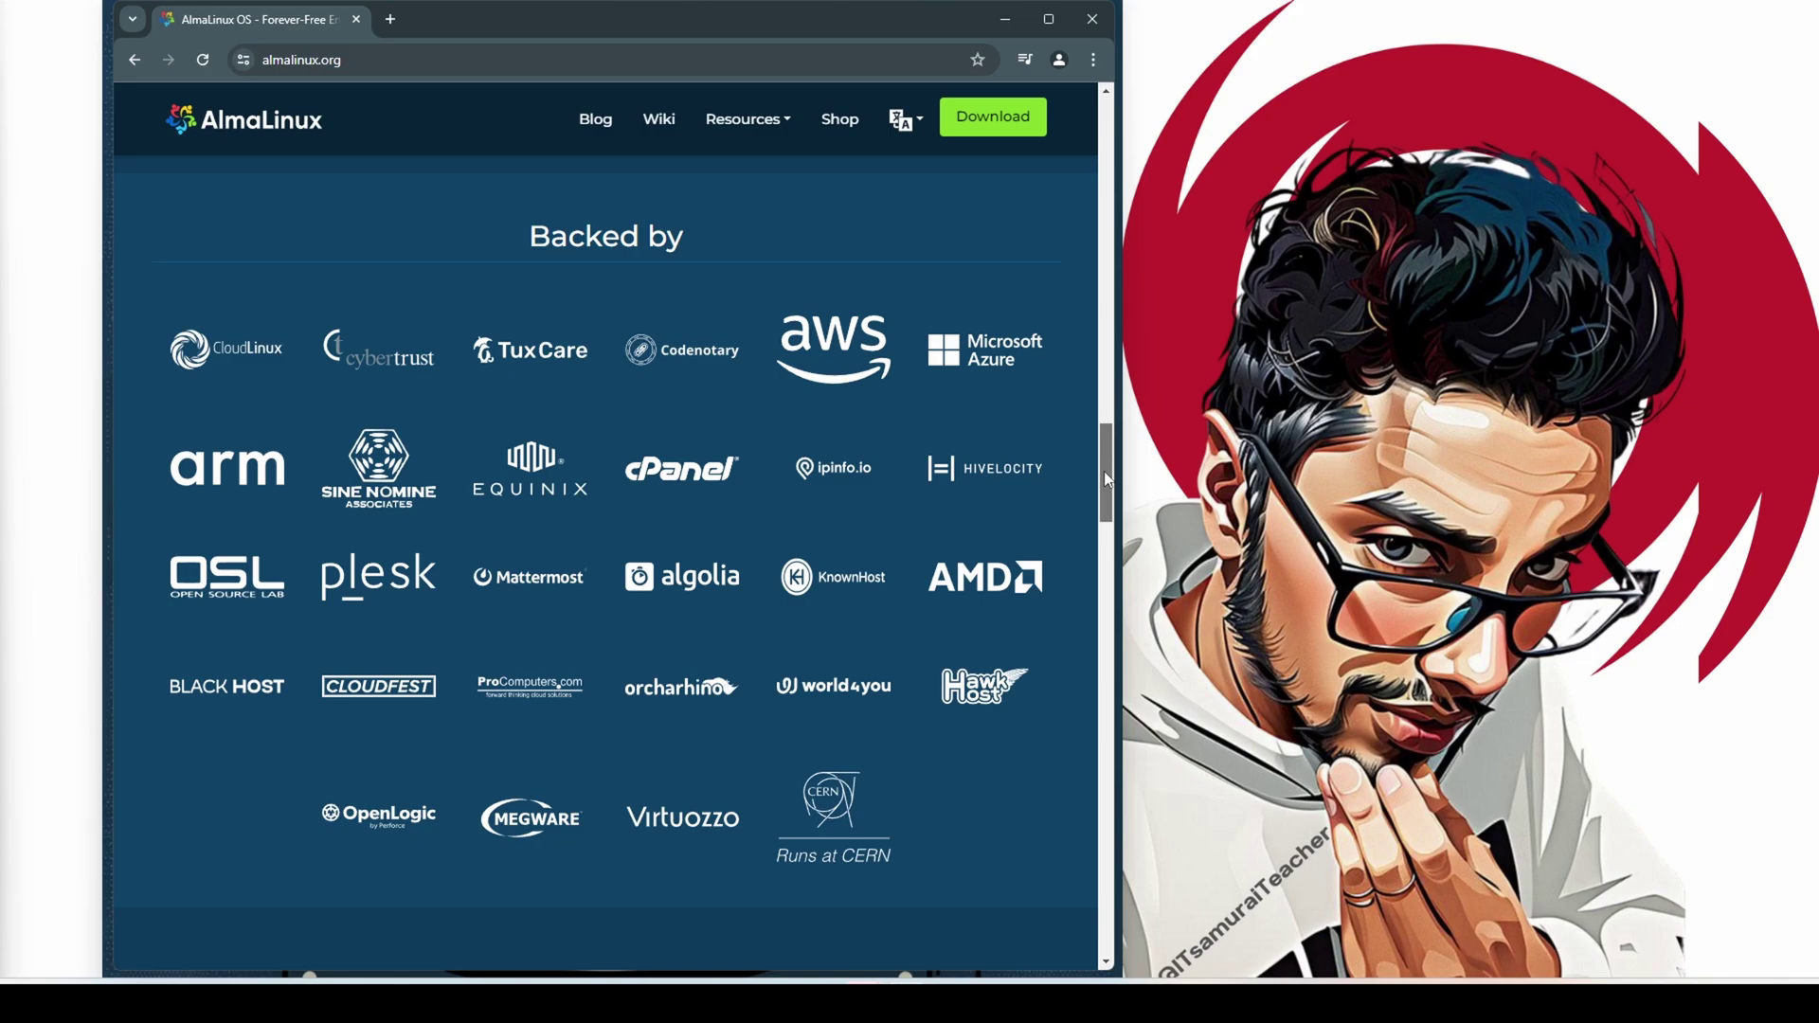
pyautogui.moveTo(1105, 470); pyautogui.dragTo(1101, 486)
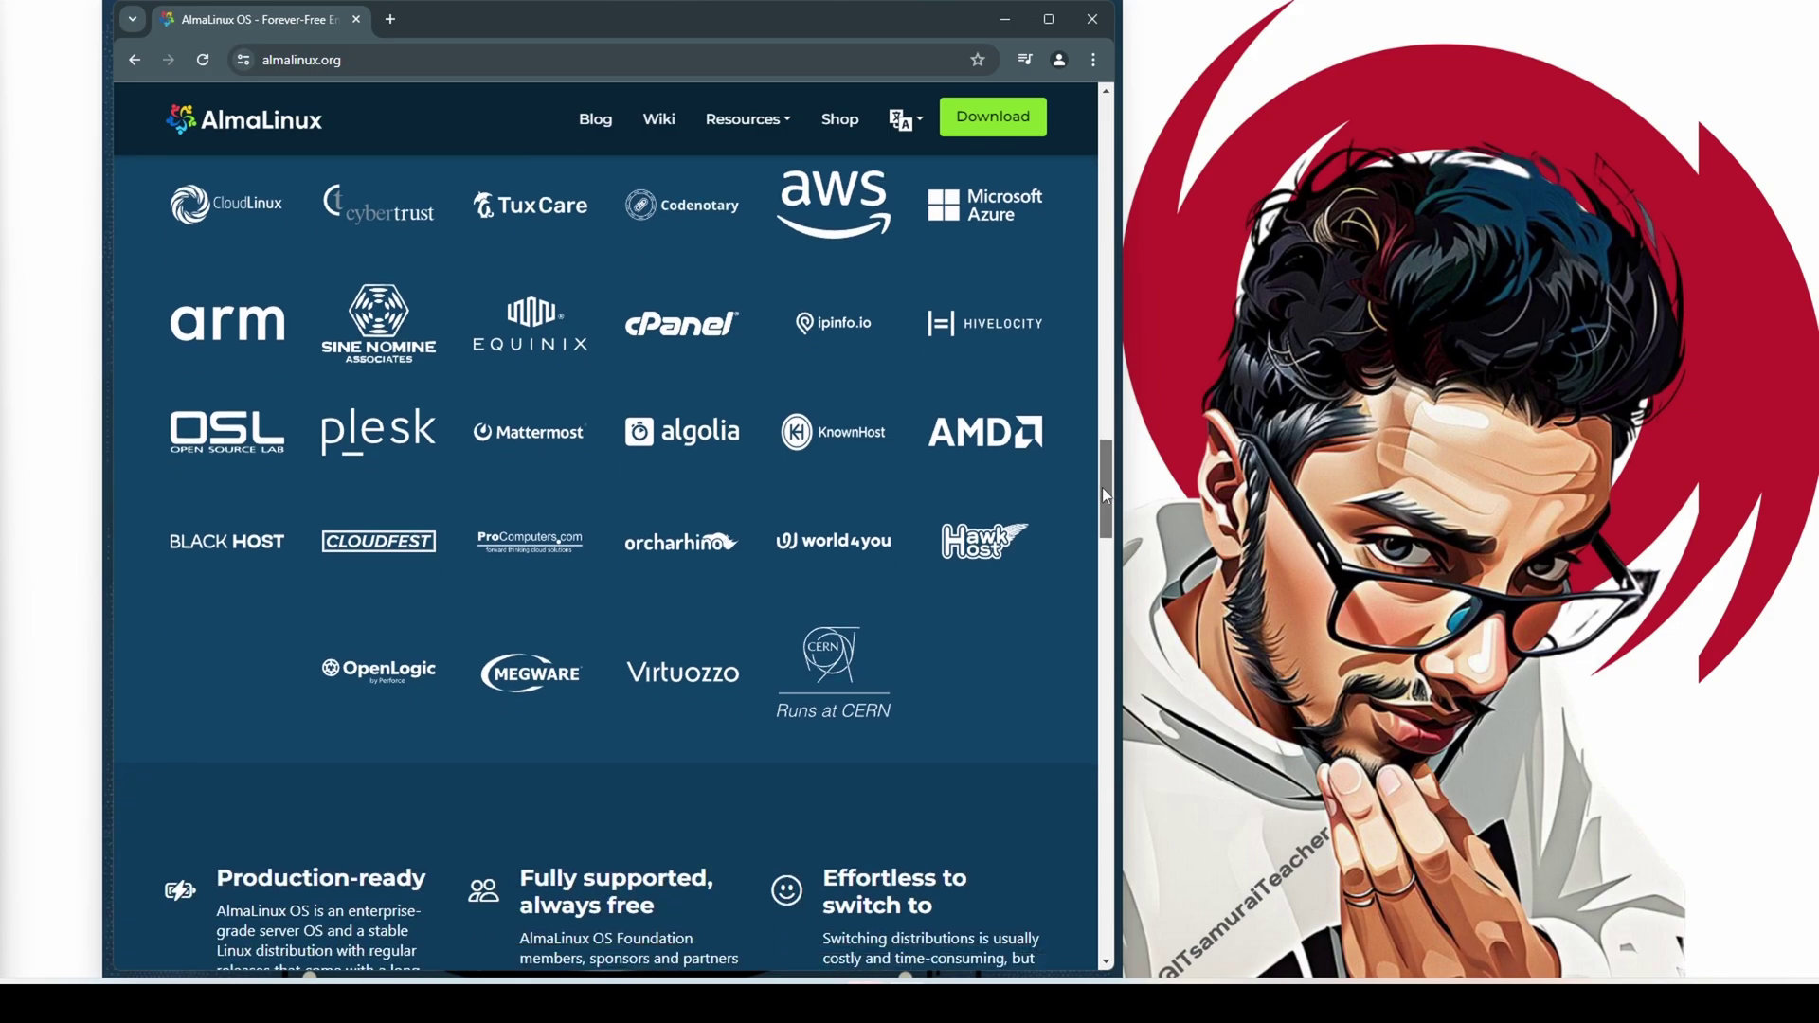
pyautogui.moveTo(1101, 487); pyautogui.dragTo(1101, 498)
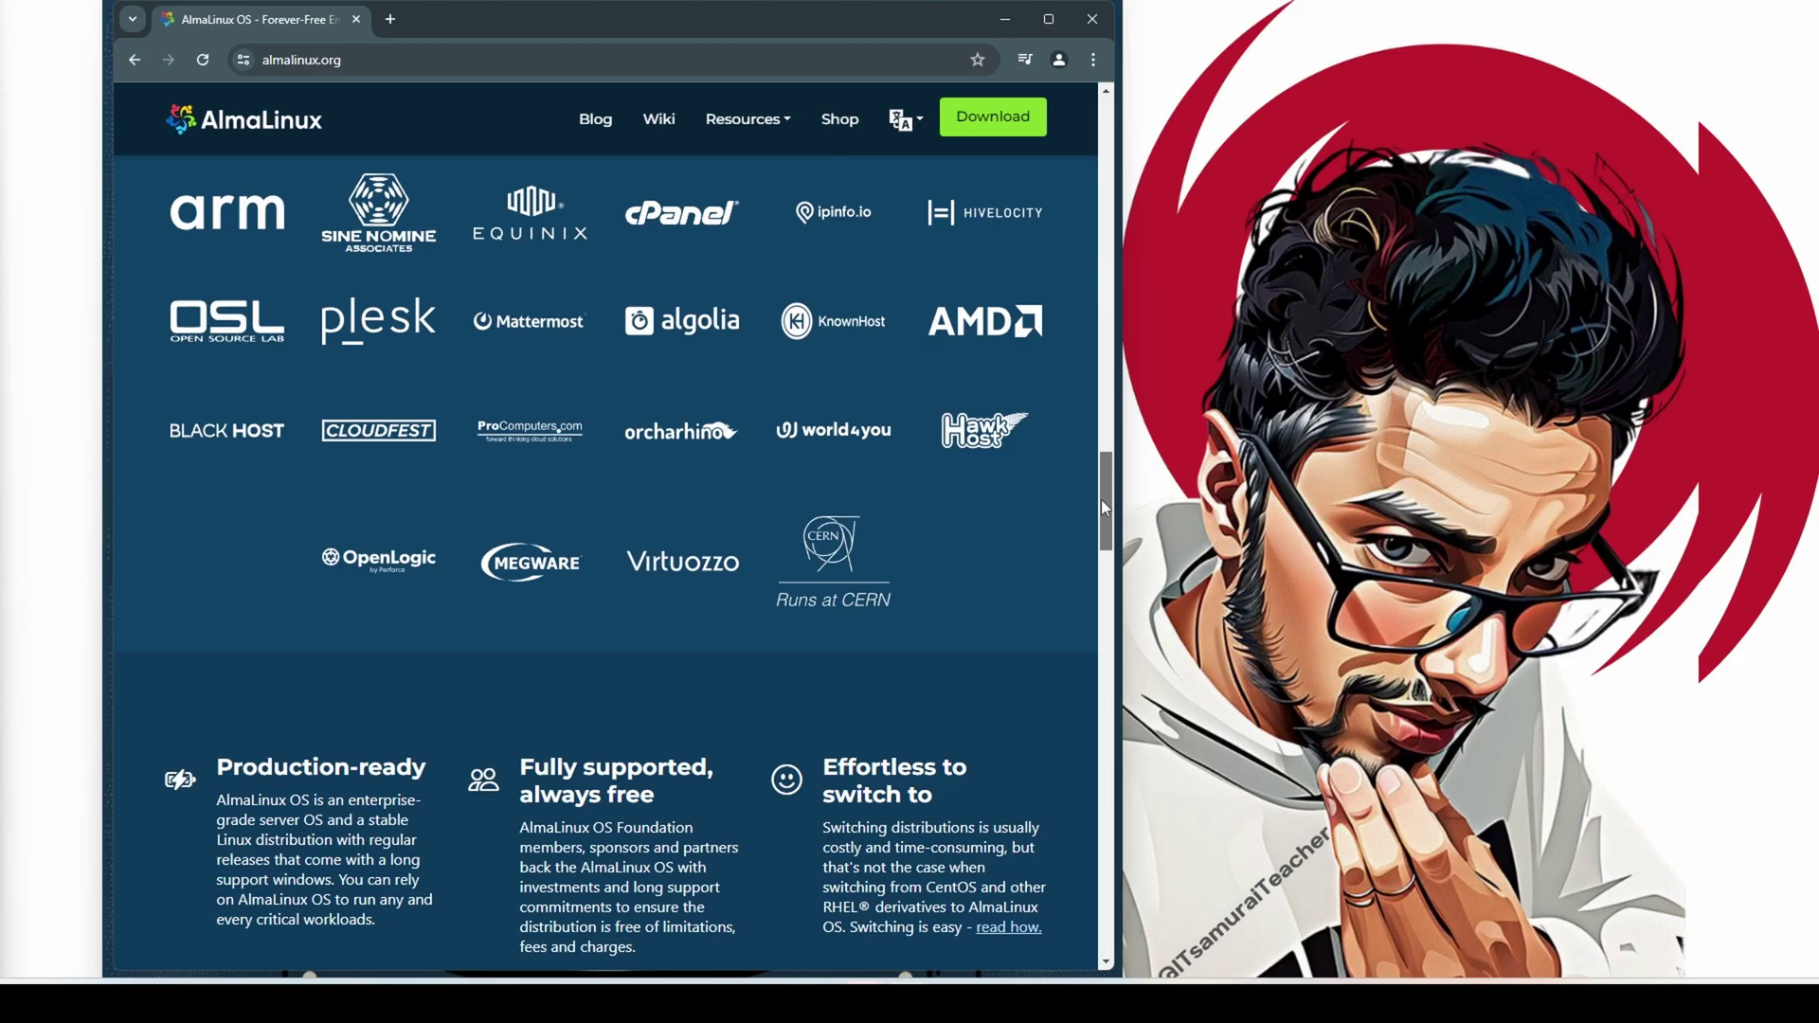
pyautogui.moveTo(1101, 498); pyautogui.dragTo(1082, 125)
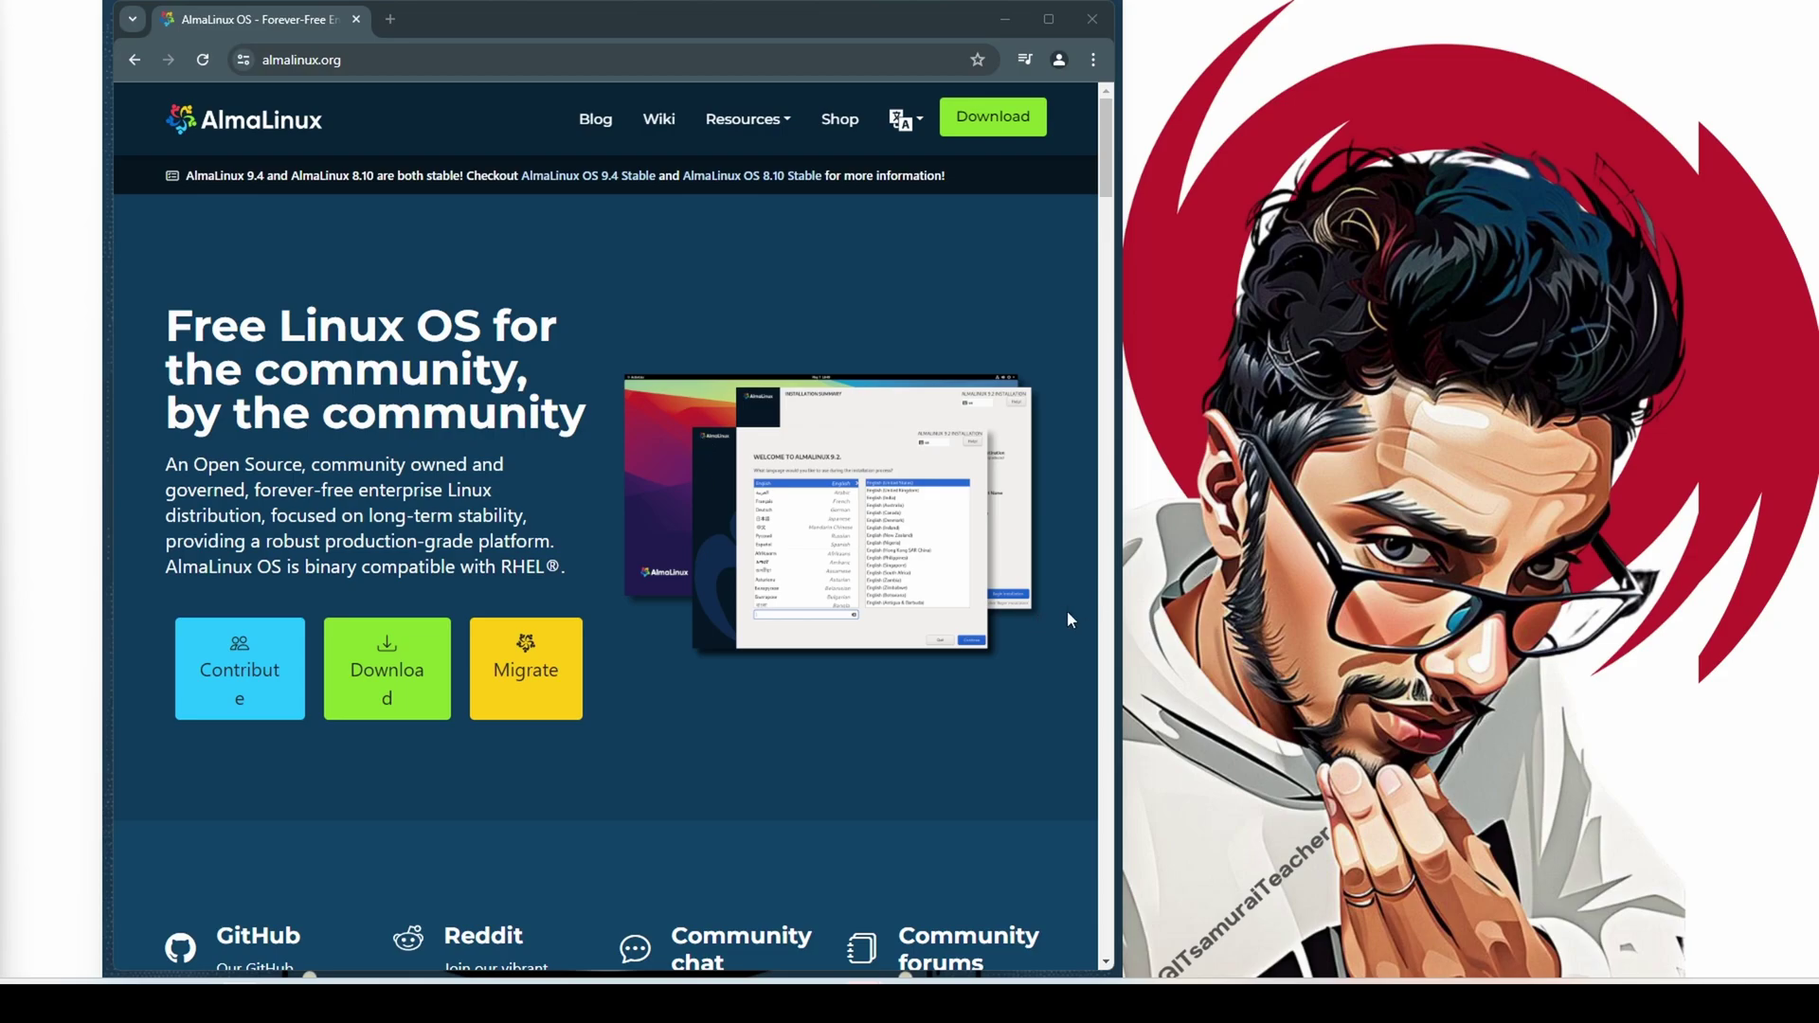
pyautogui.moveTo(1105, 189); pyautogui.dragTo(1102, 952)
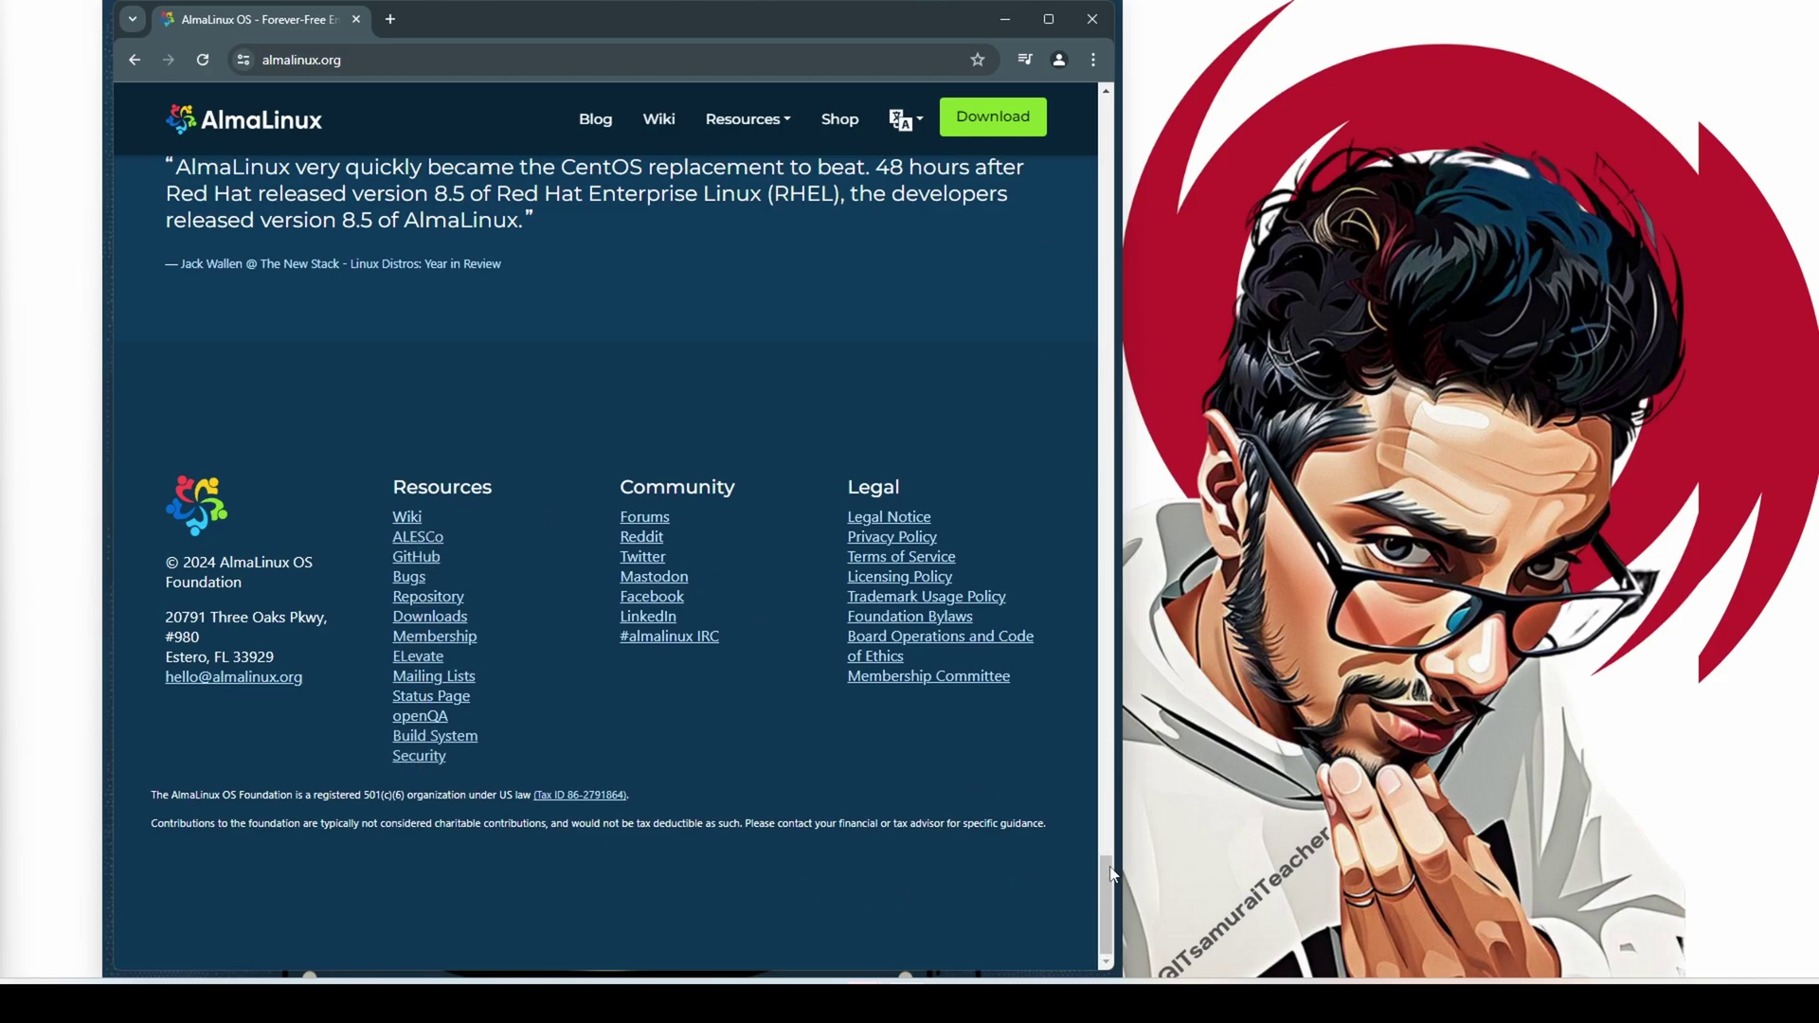
pyautogui.moveTo(1108, 876); pyautogui.dragTo(1012, 131)
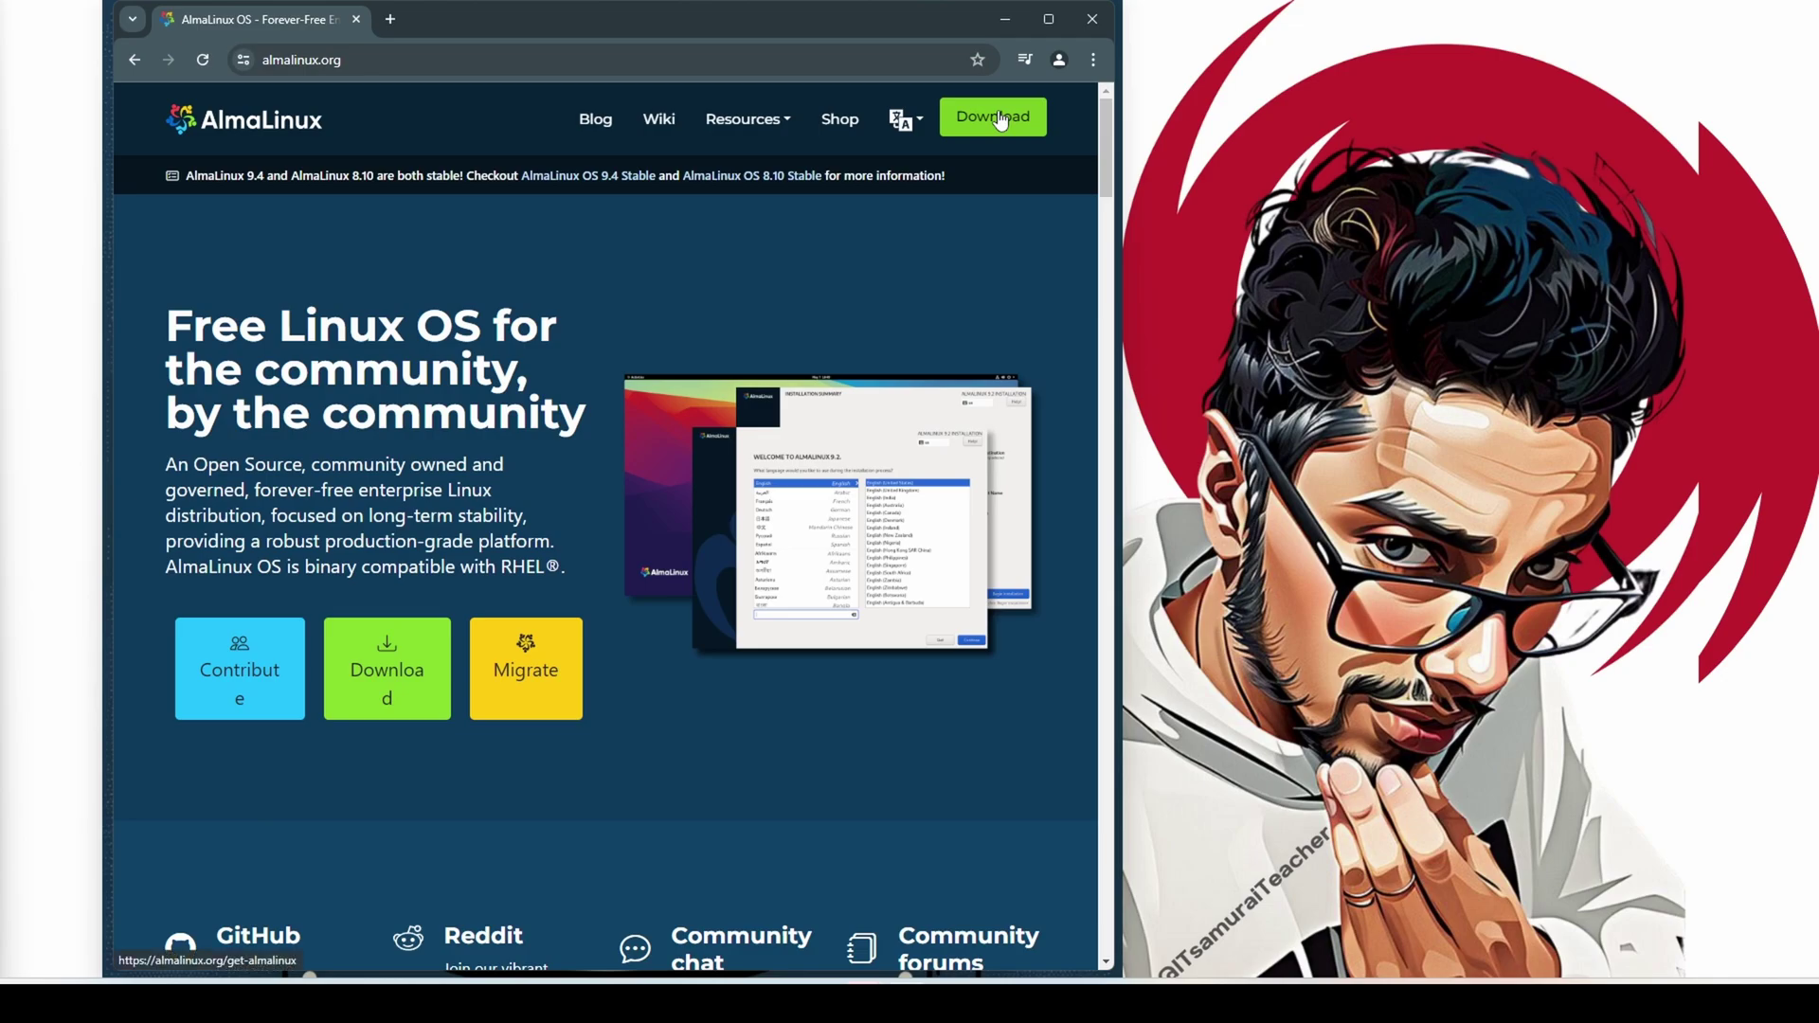
# Open Get AlmaLinux, choose the ARM64 (AArch64) downloads, and highlight the Raspberry Pi heading
pyautogui.click(1000, 120)
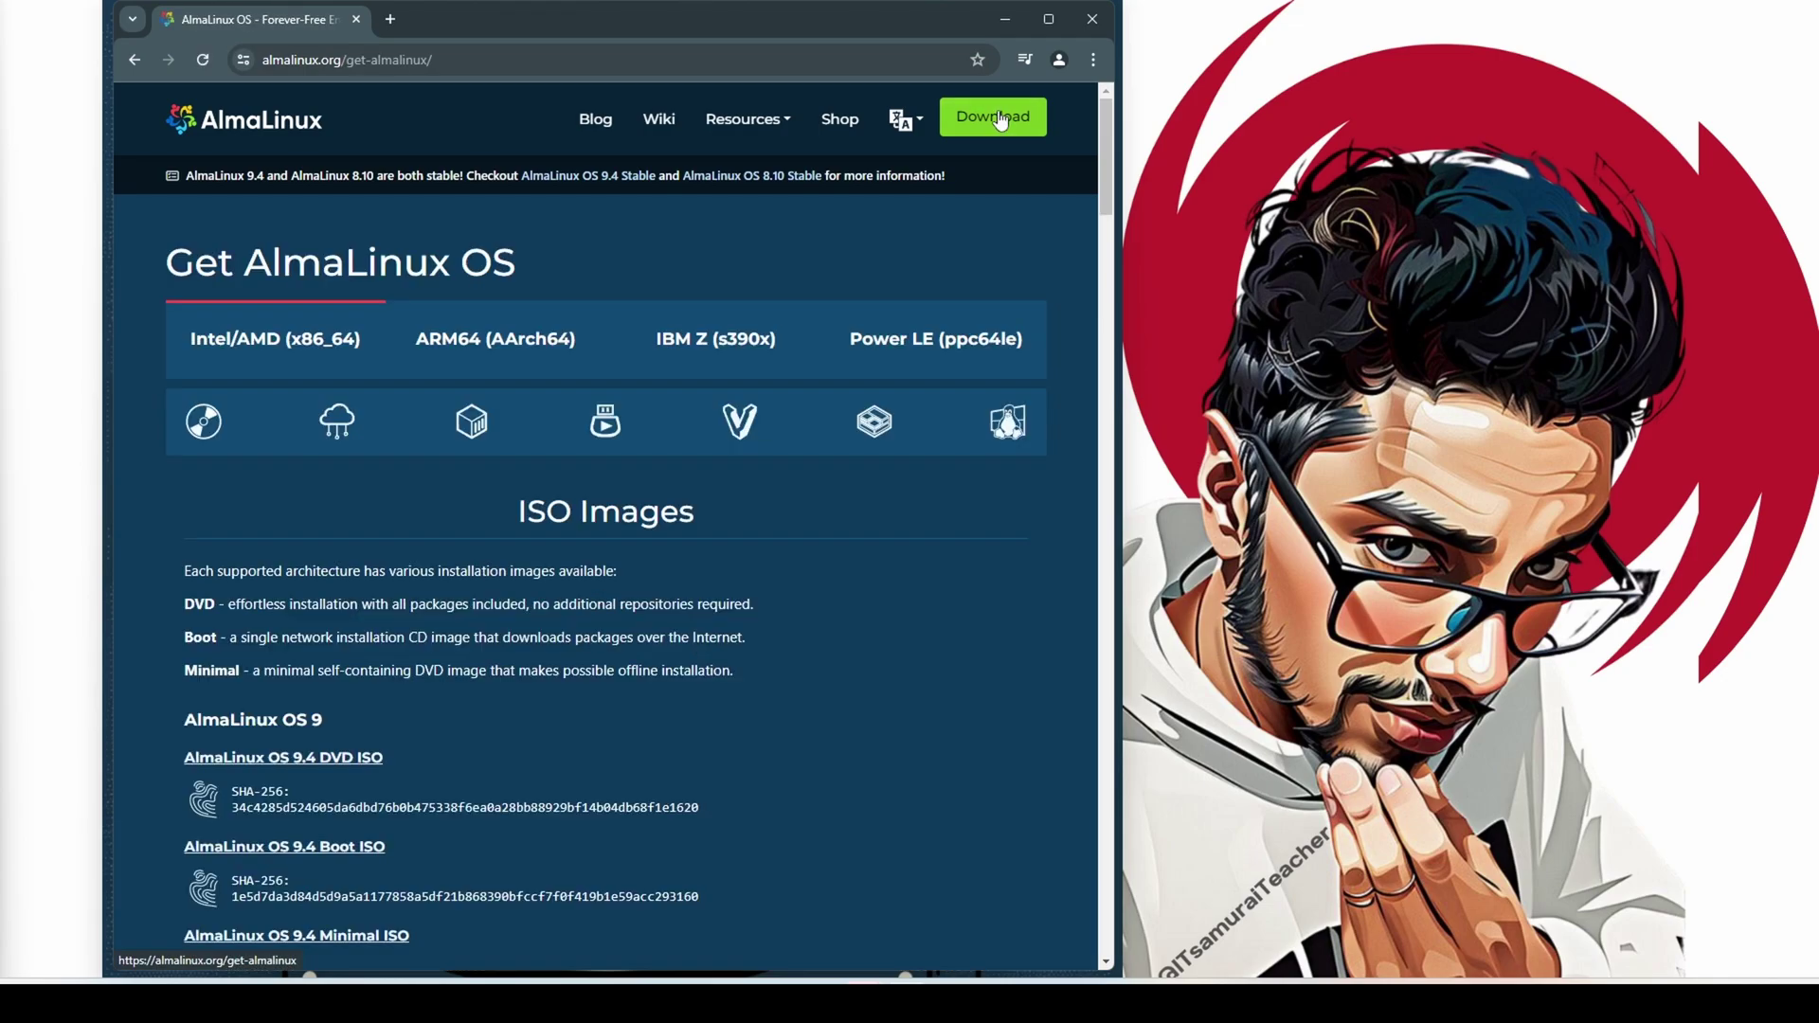
pyautogui.click(489, 353)
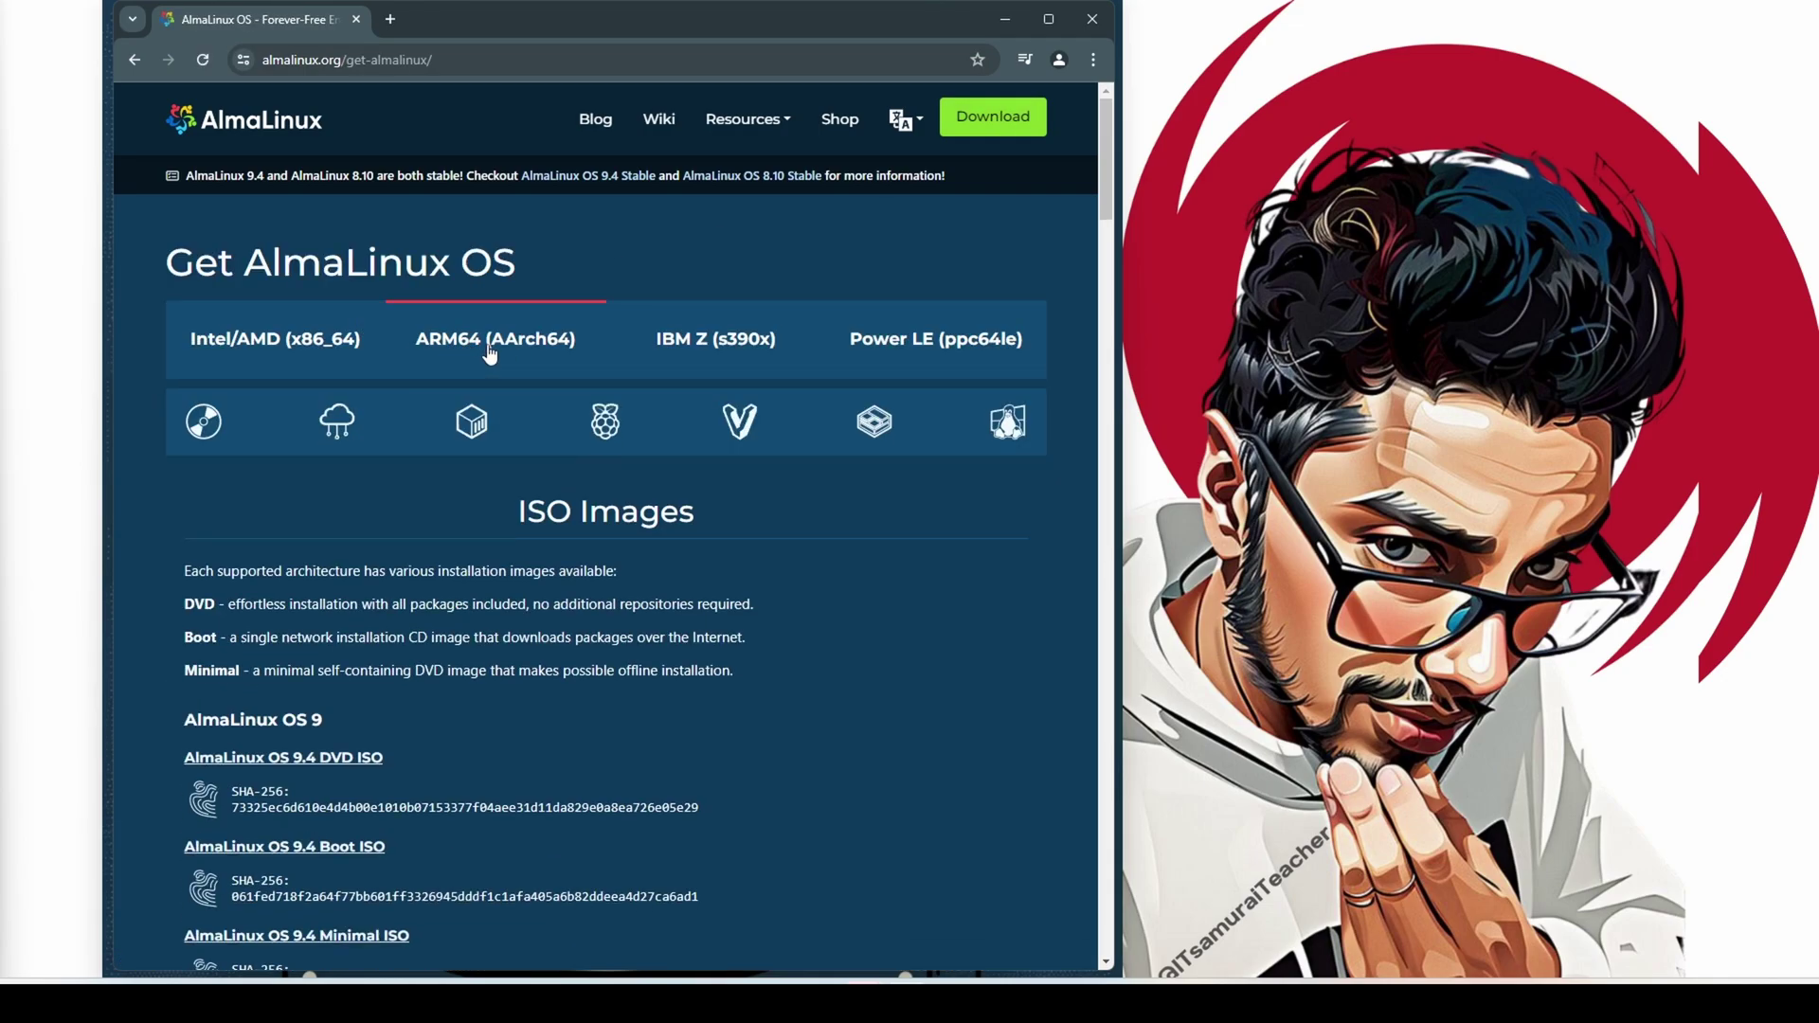
pyautogui.scroll(-10, 706, 589)
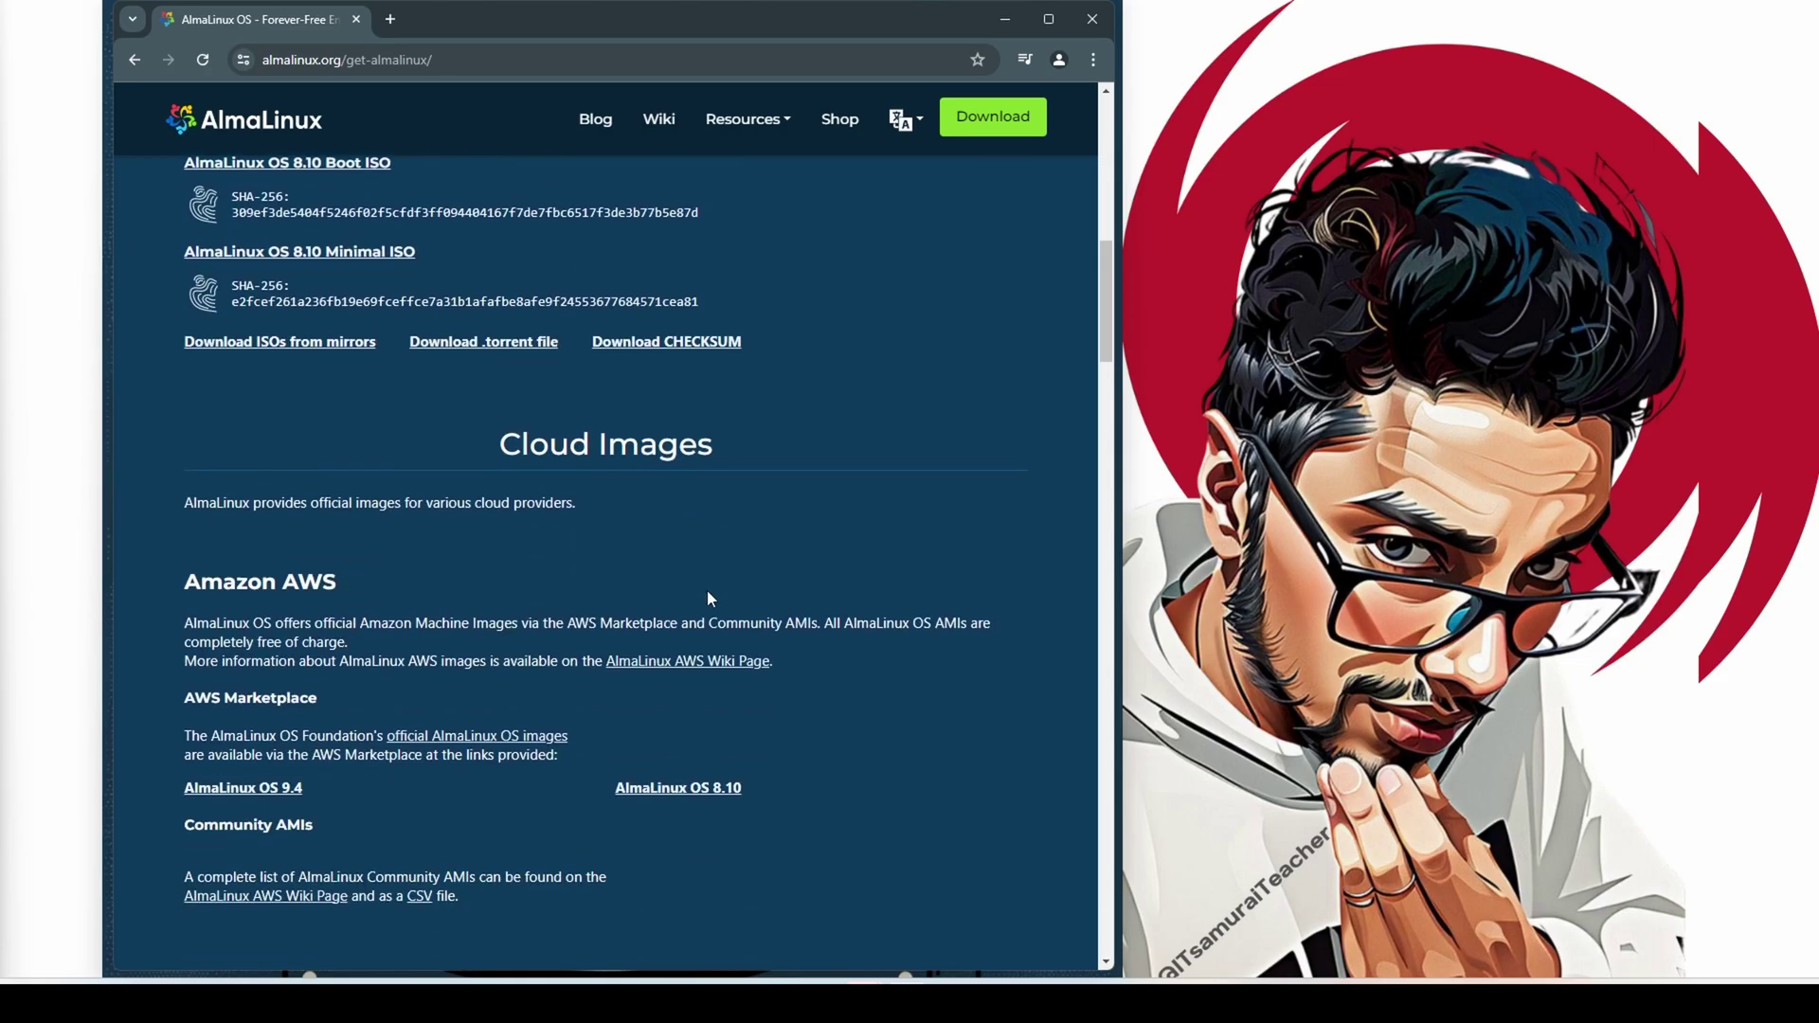
pyautogui.scroll(-15, 707, 591)
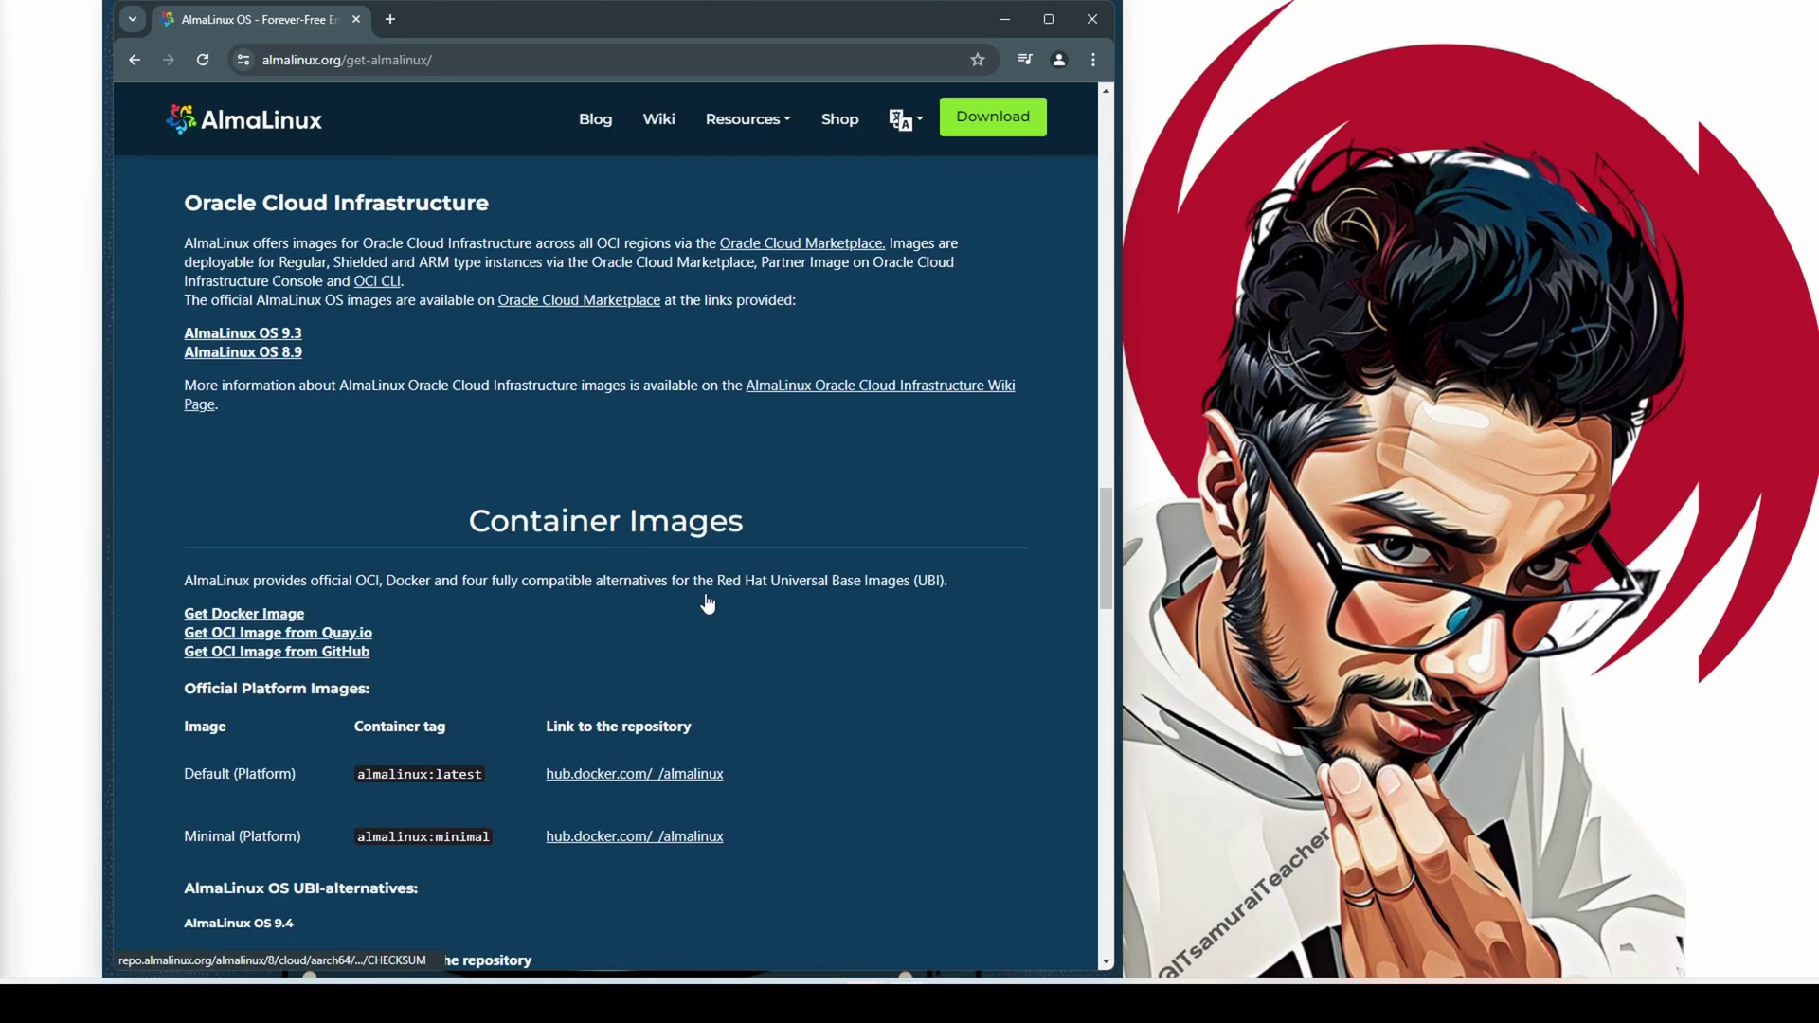
pyautogui.scroll(-12, 707, 602)
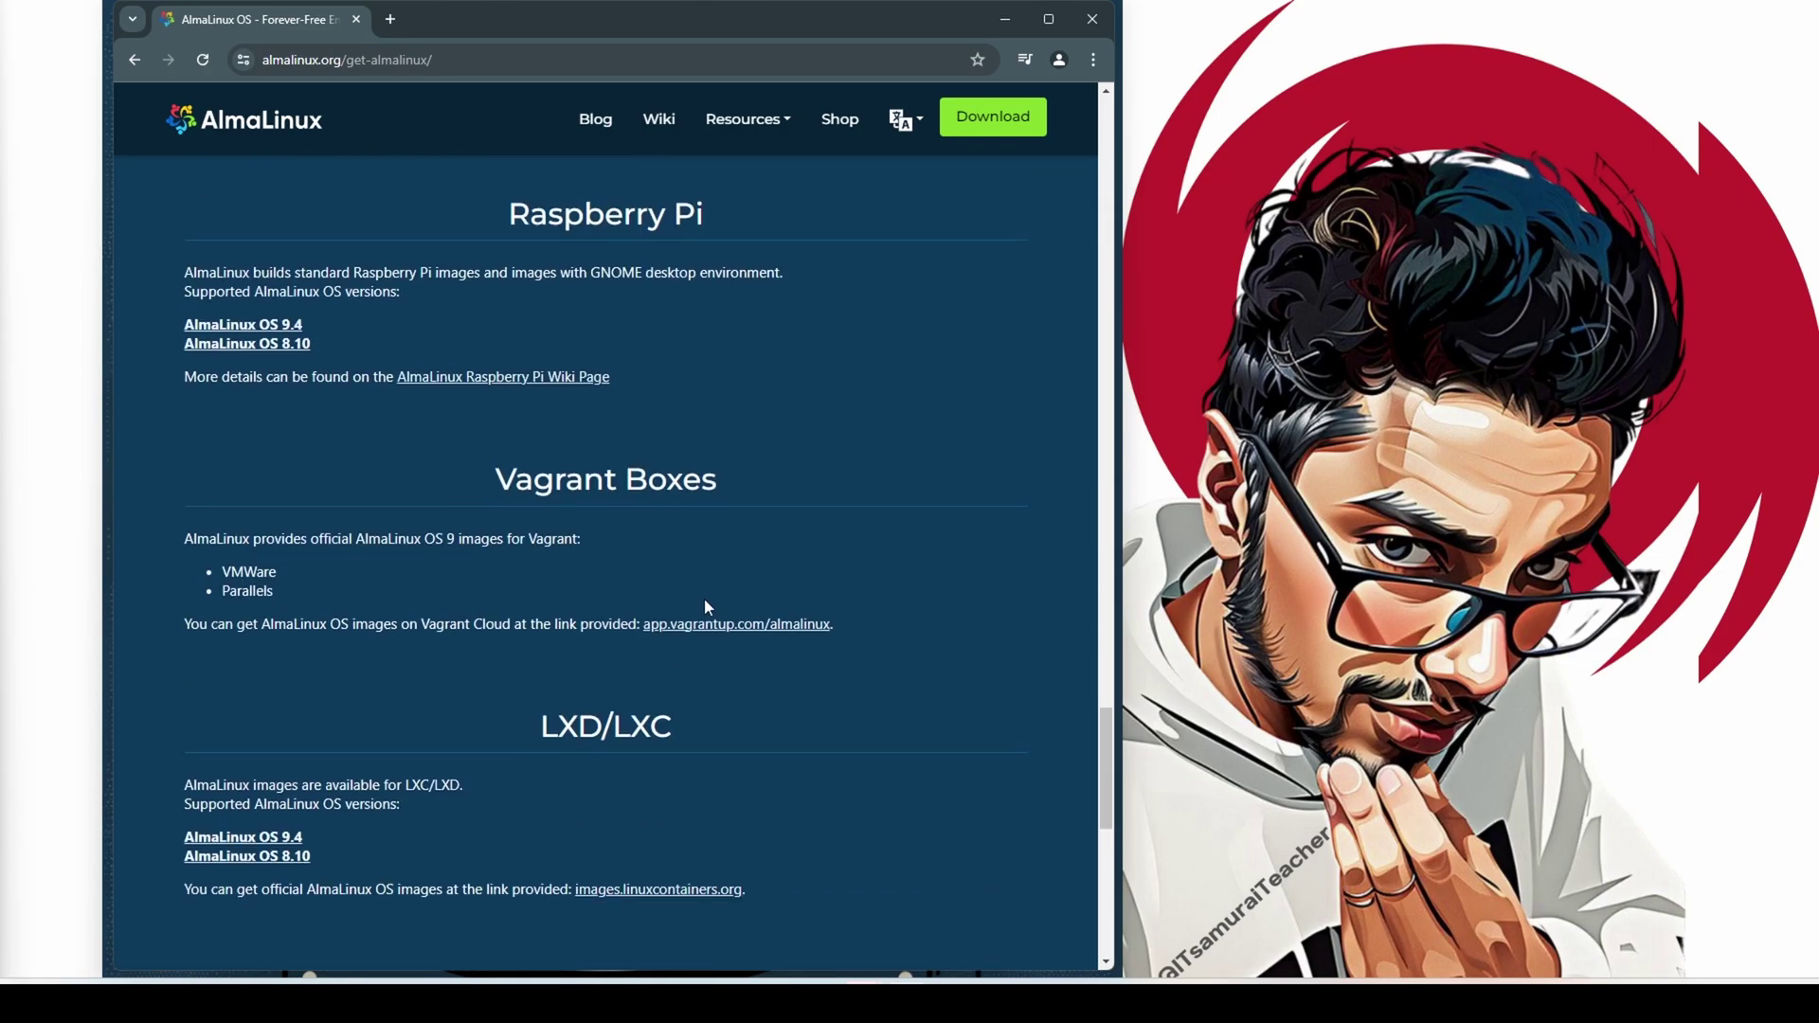
pyautogui.scroll(1, 670, 394)
pyautogui.tripleClick(554, 303)
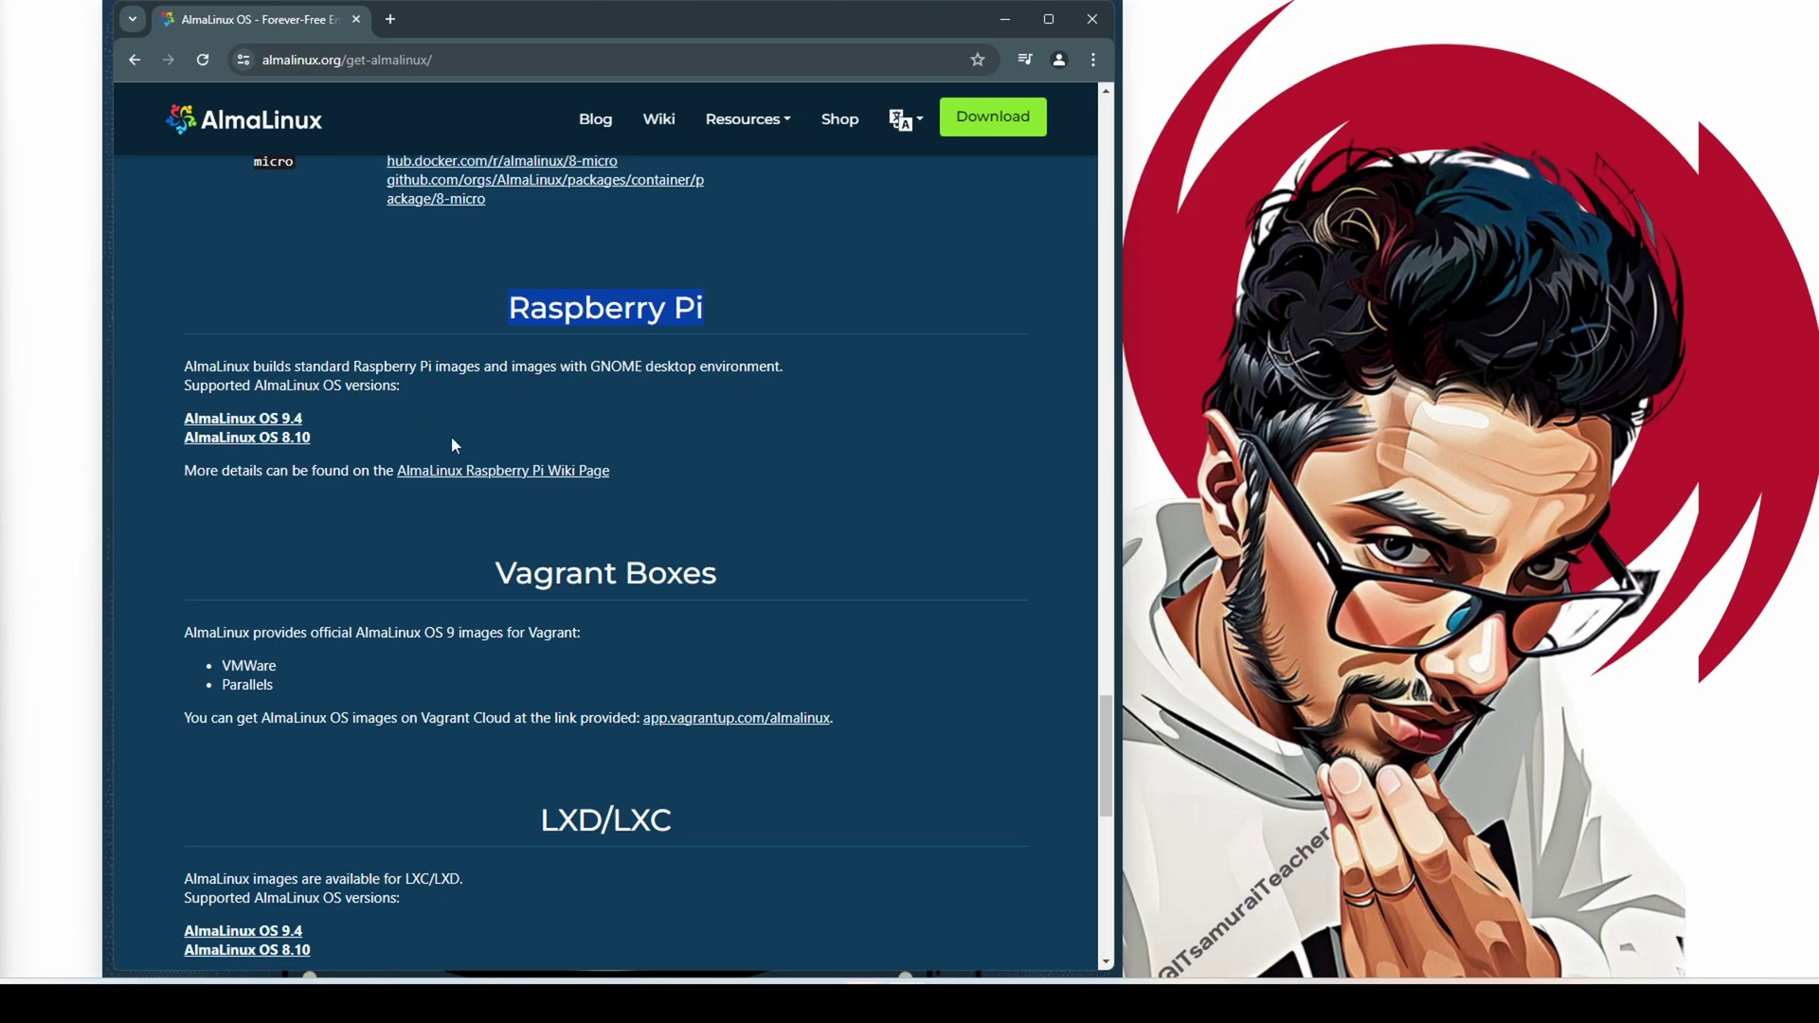
# Open the Raspberry Pi wiki link in a new tab and switch to it
pyautogui.rightClick(460, 469)
pyautogui.click(506, 487)
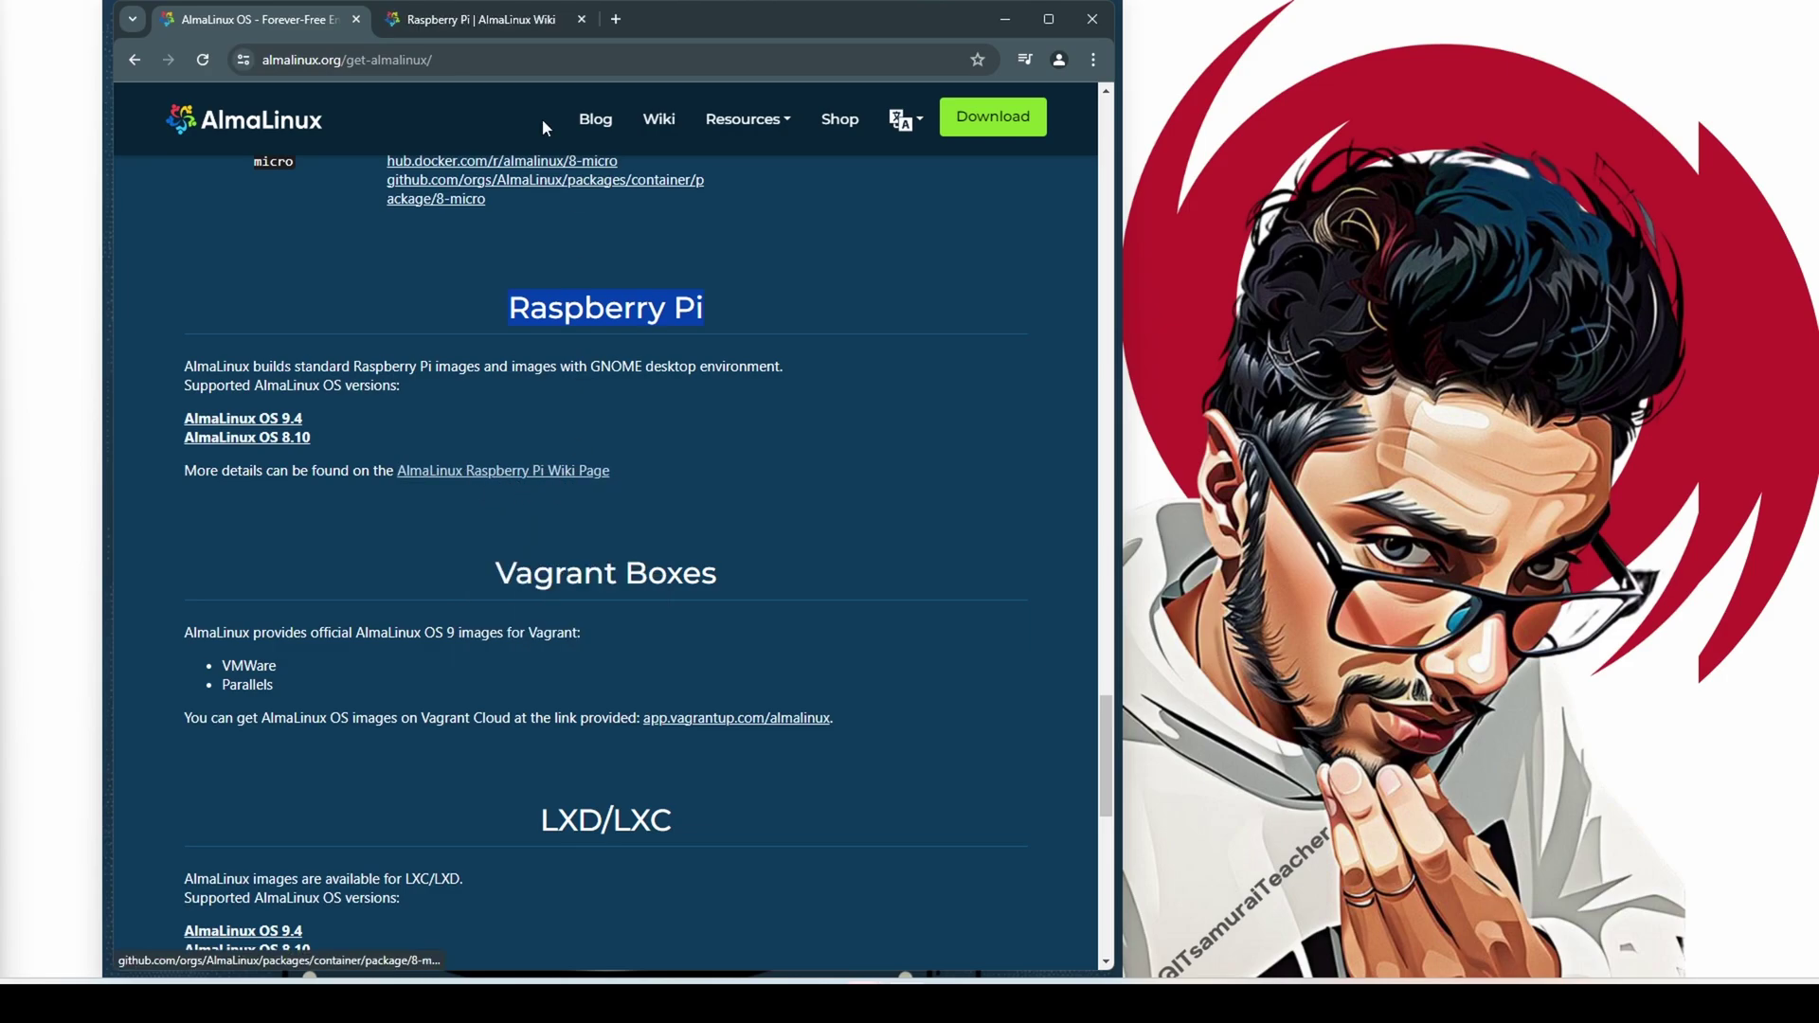
pyautogui.click(485, 21)
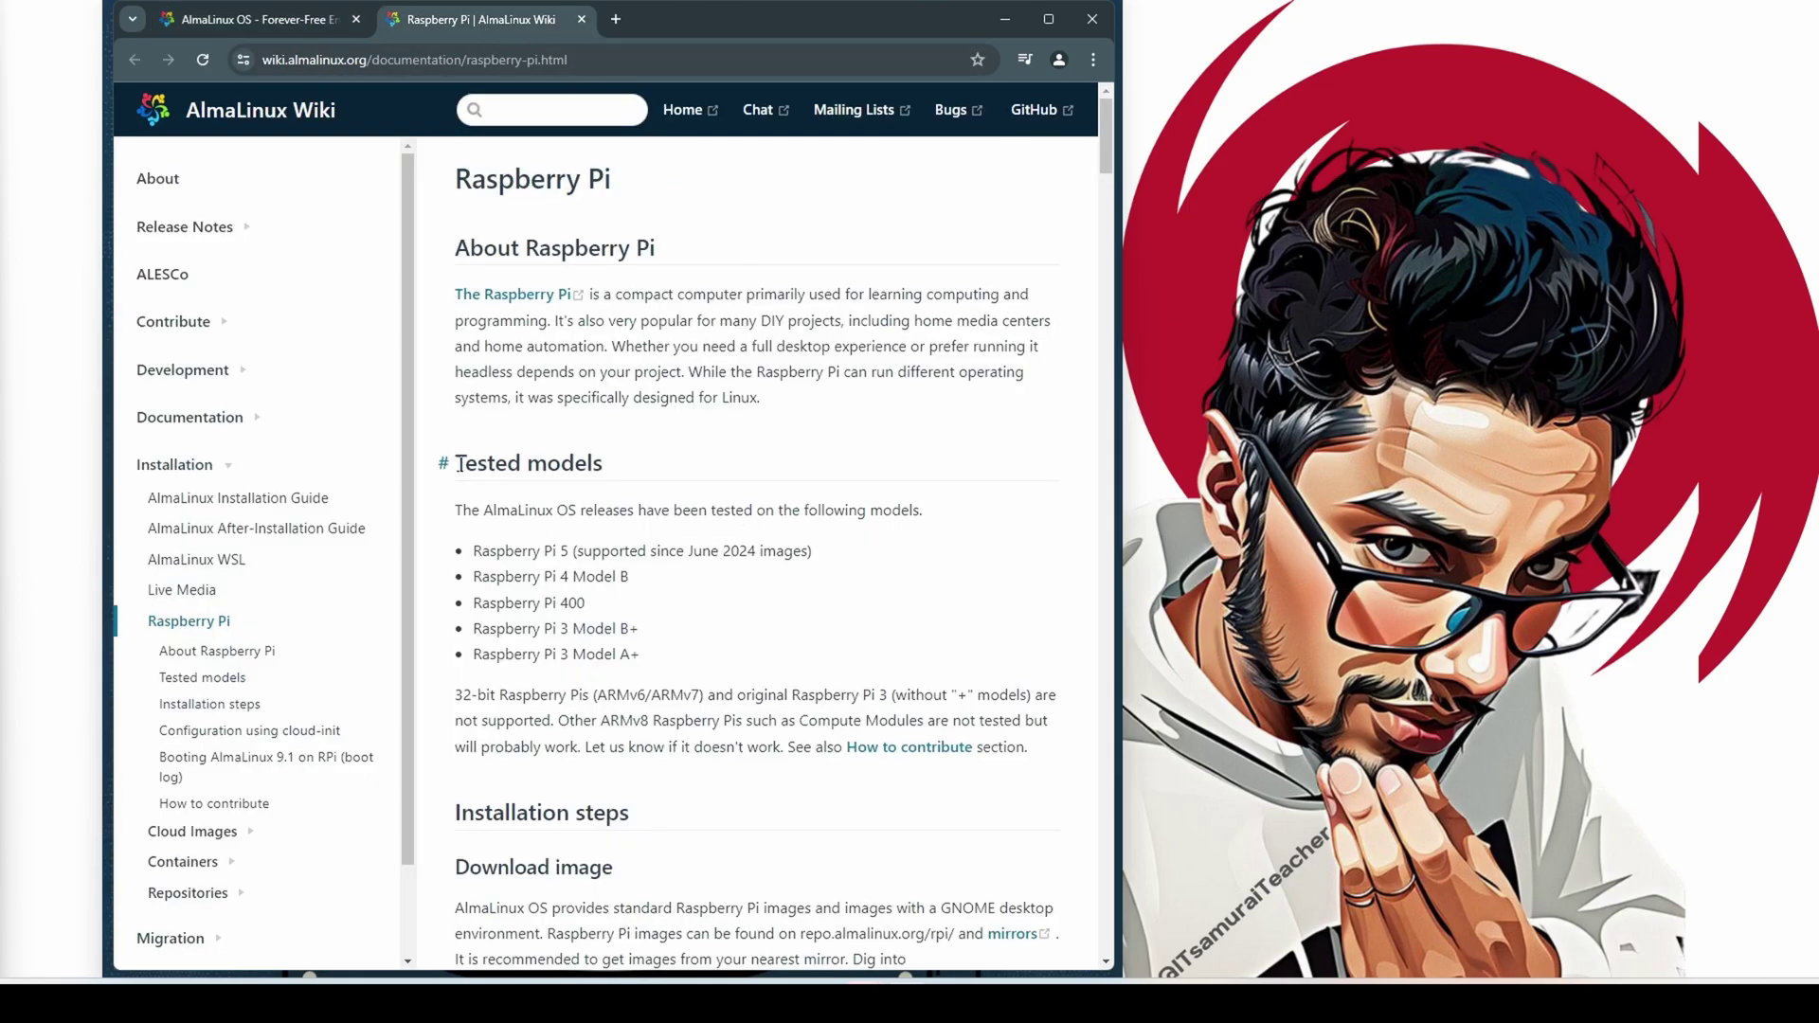
# Highlight the Tested models entries (Raspberry Pi 5, June 2024 images, Pi 4 Model B), then scroll to installation steps
pyautogui.moveTo(460, 464); pyautogui.dragTo(601, 466)
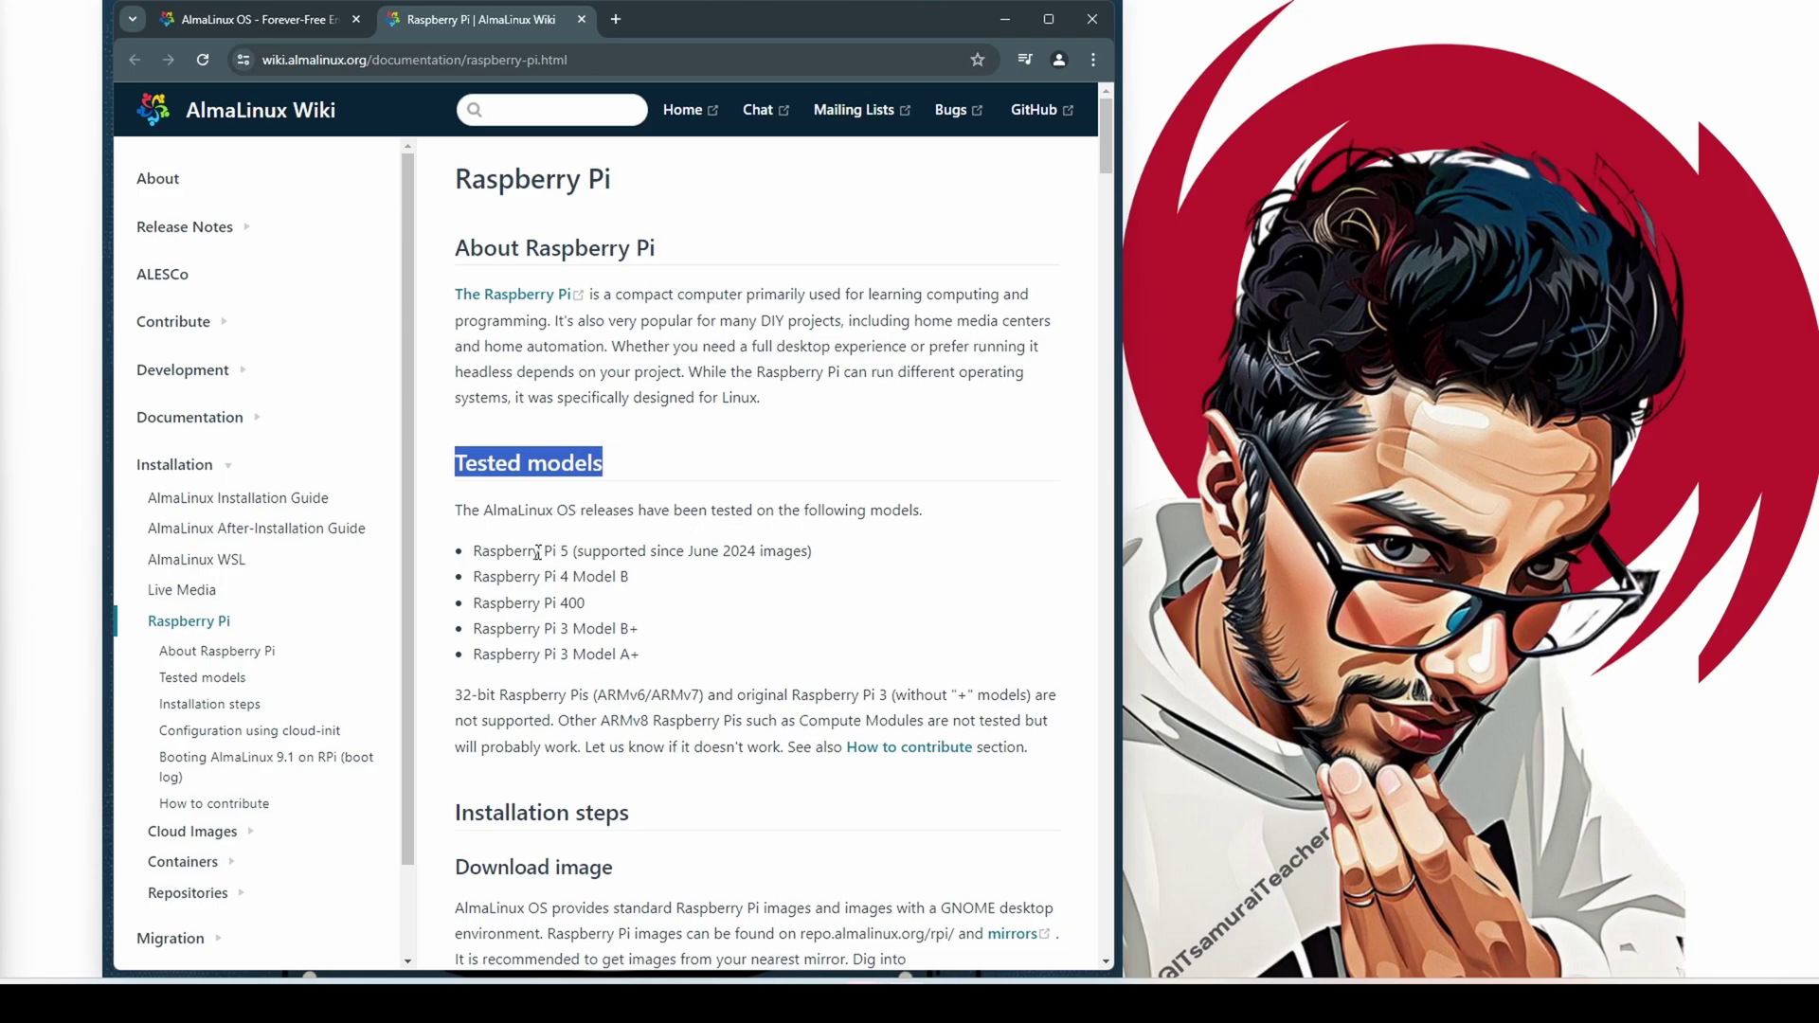
pyautogui.moveTo(473, 551); pyautogui.dragTo(573, 554)
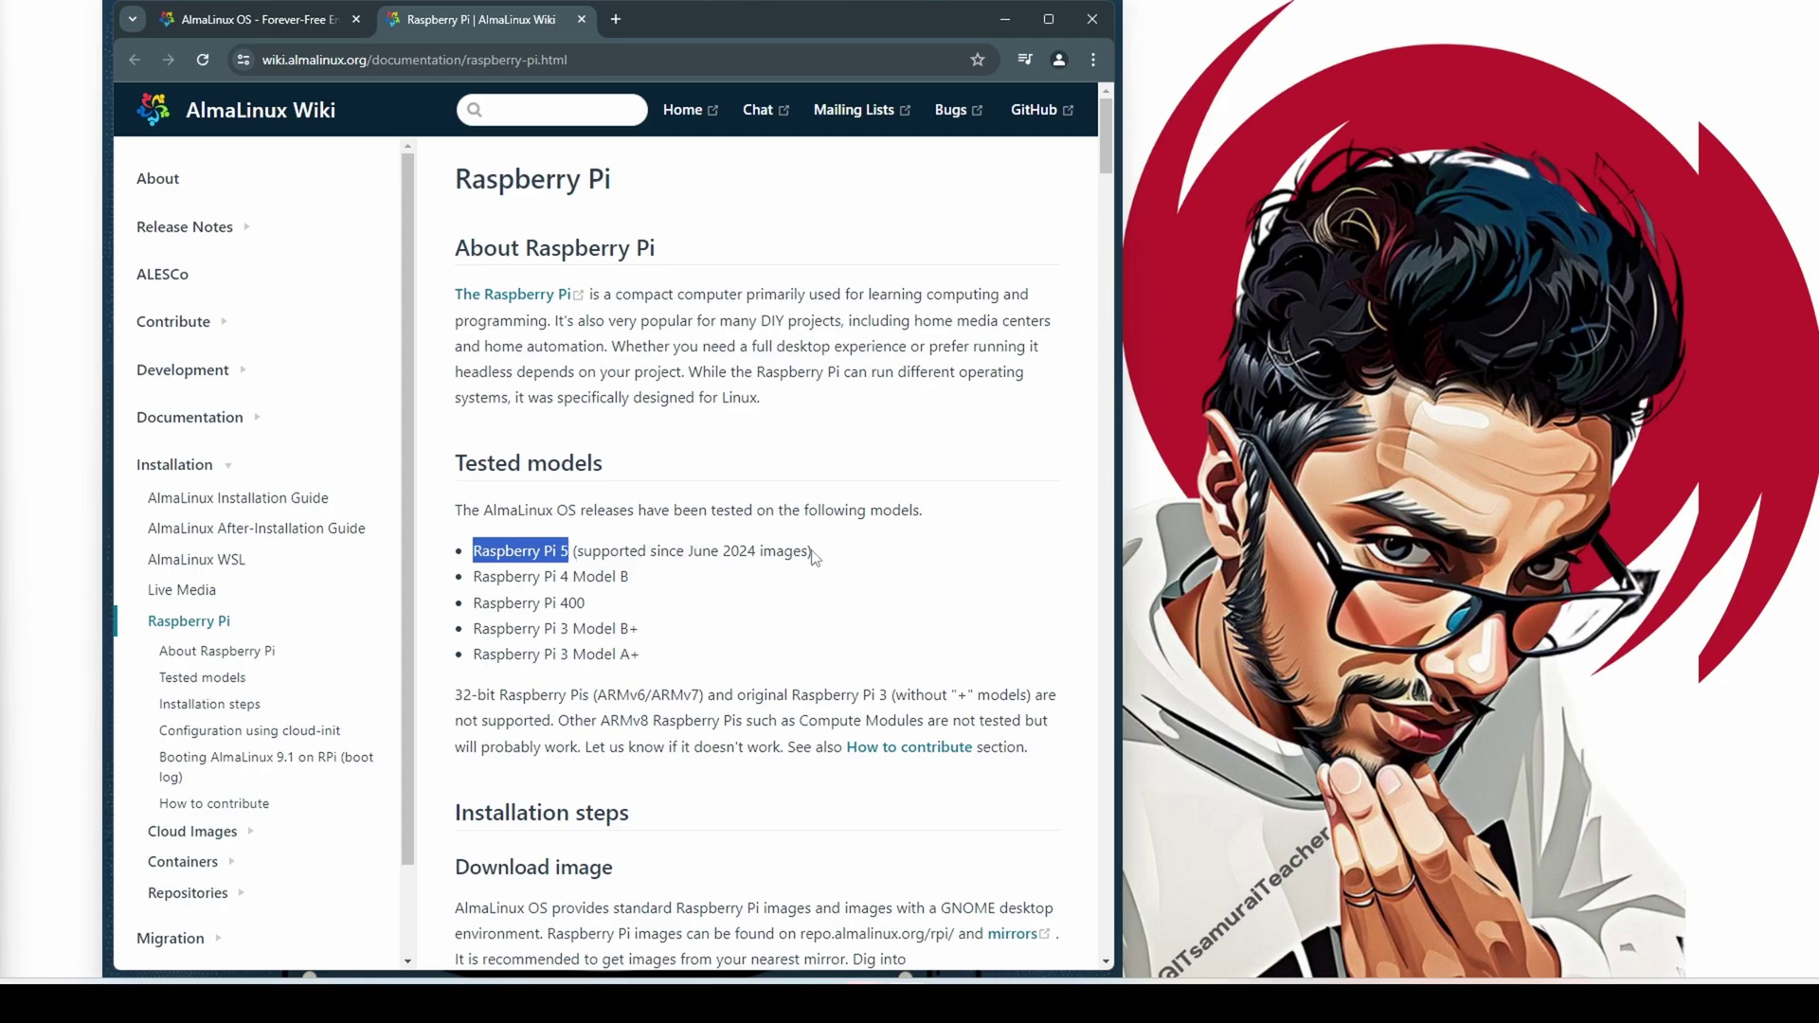
pyautogui.moveTo(810, 557); pyautogui.dragTo(763, 552)
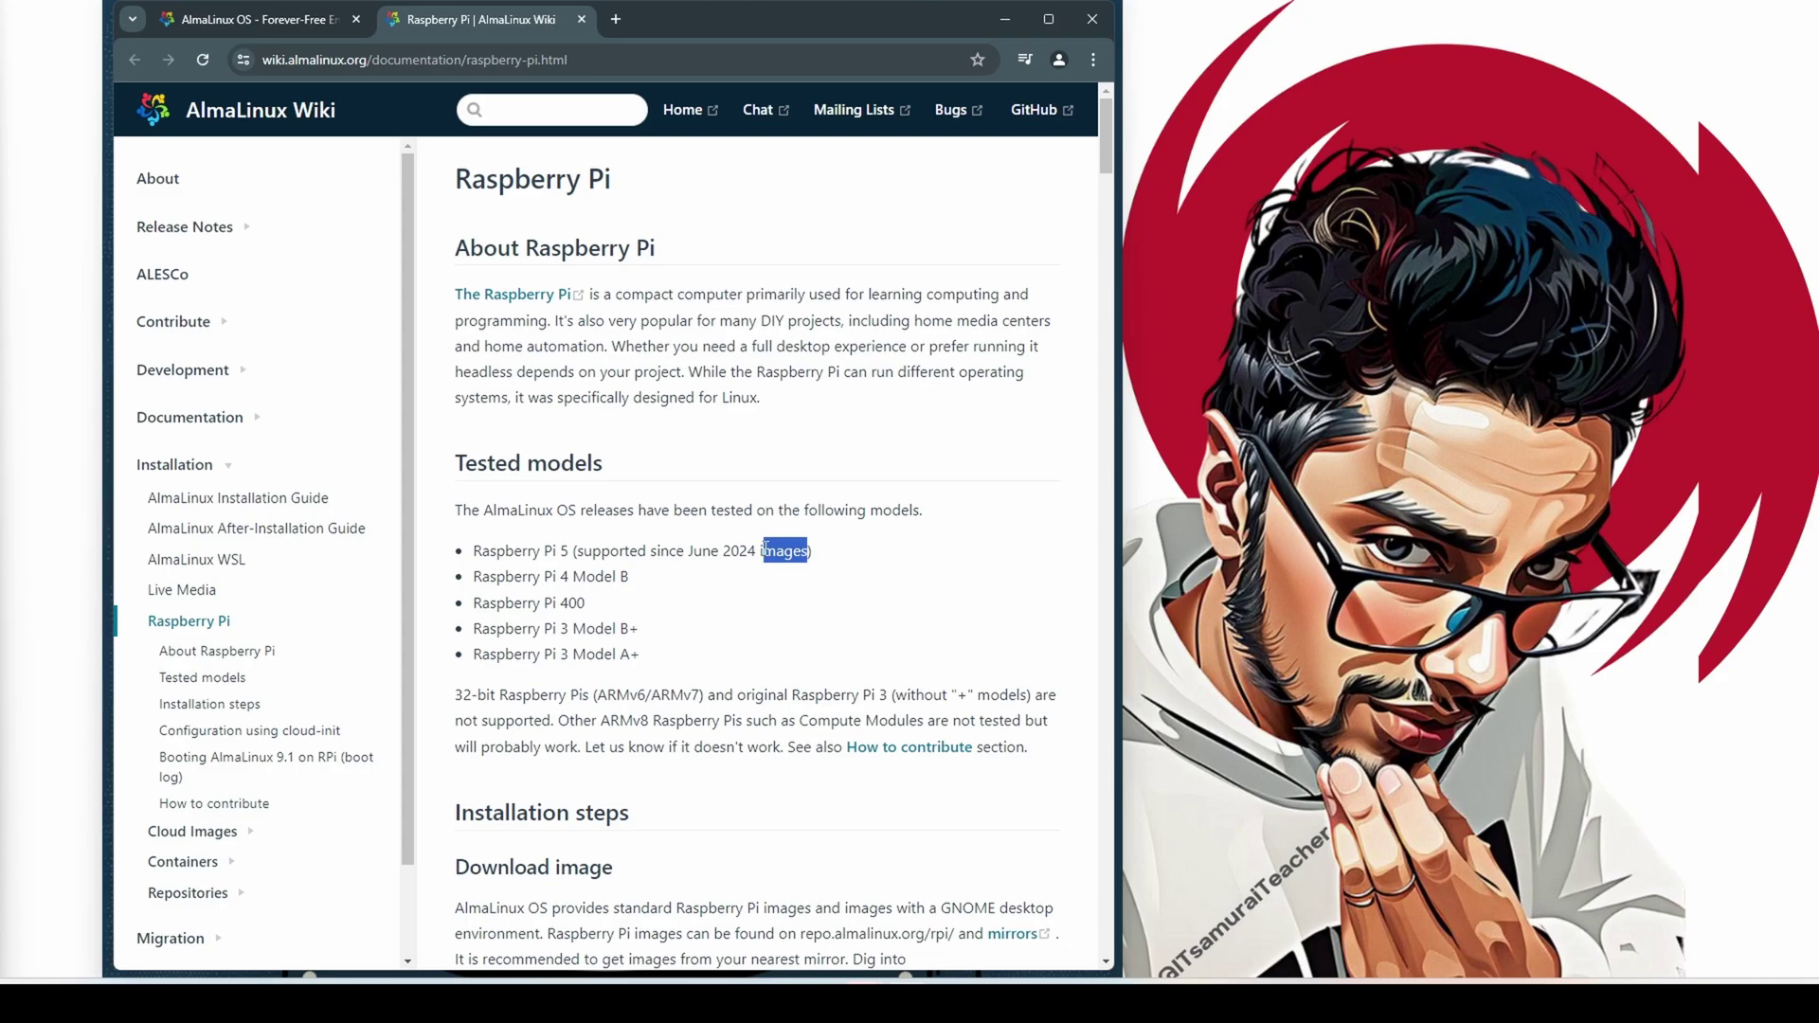
pyautogui.click(634, 551)
pyautogui.moveTo(576, 551); pyautogui.dragTo(829, 558)
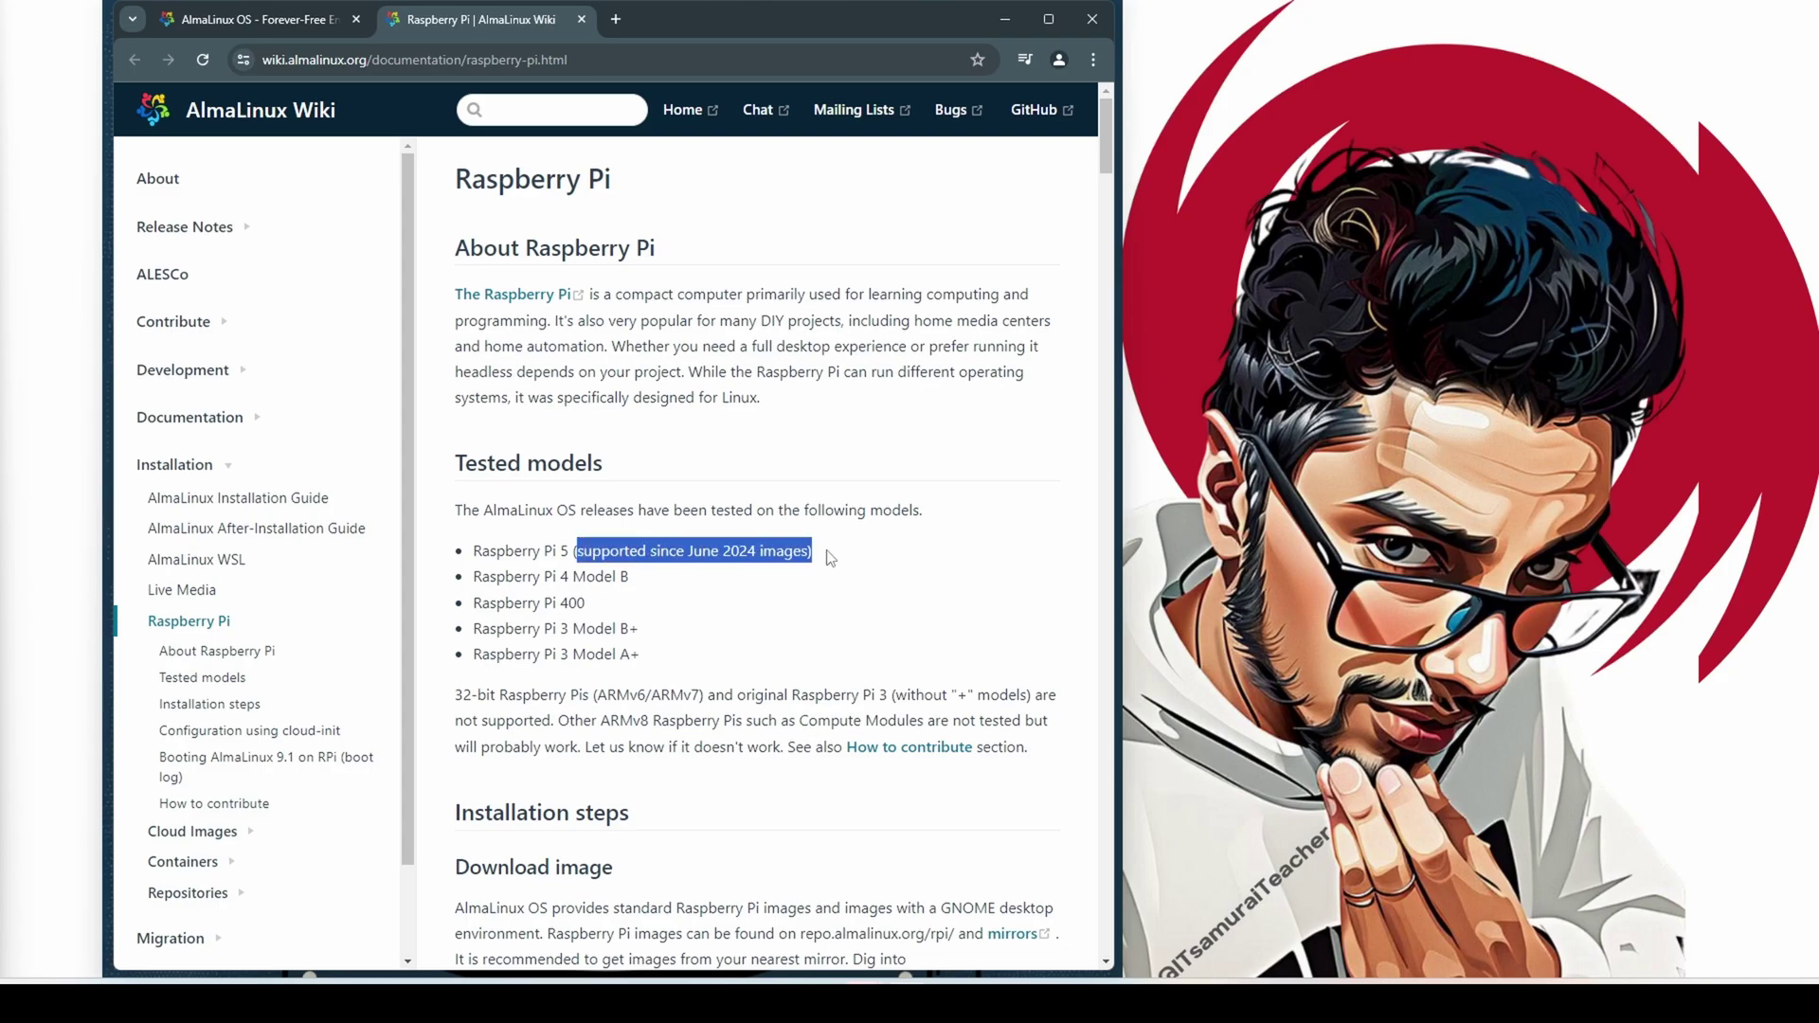
pyautogui.click(715, 552)
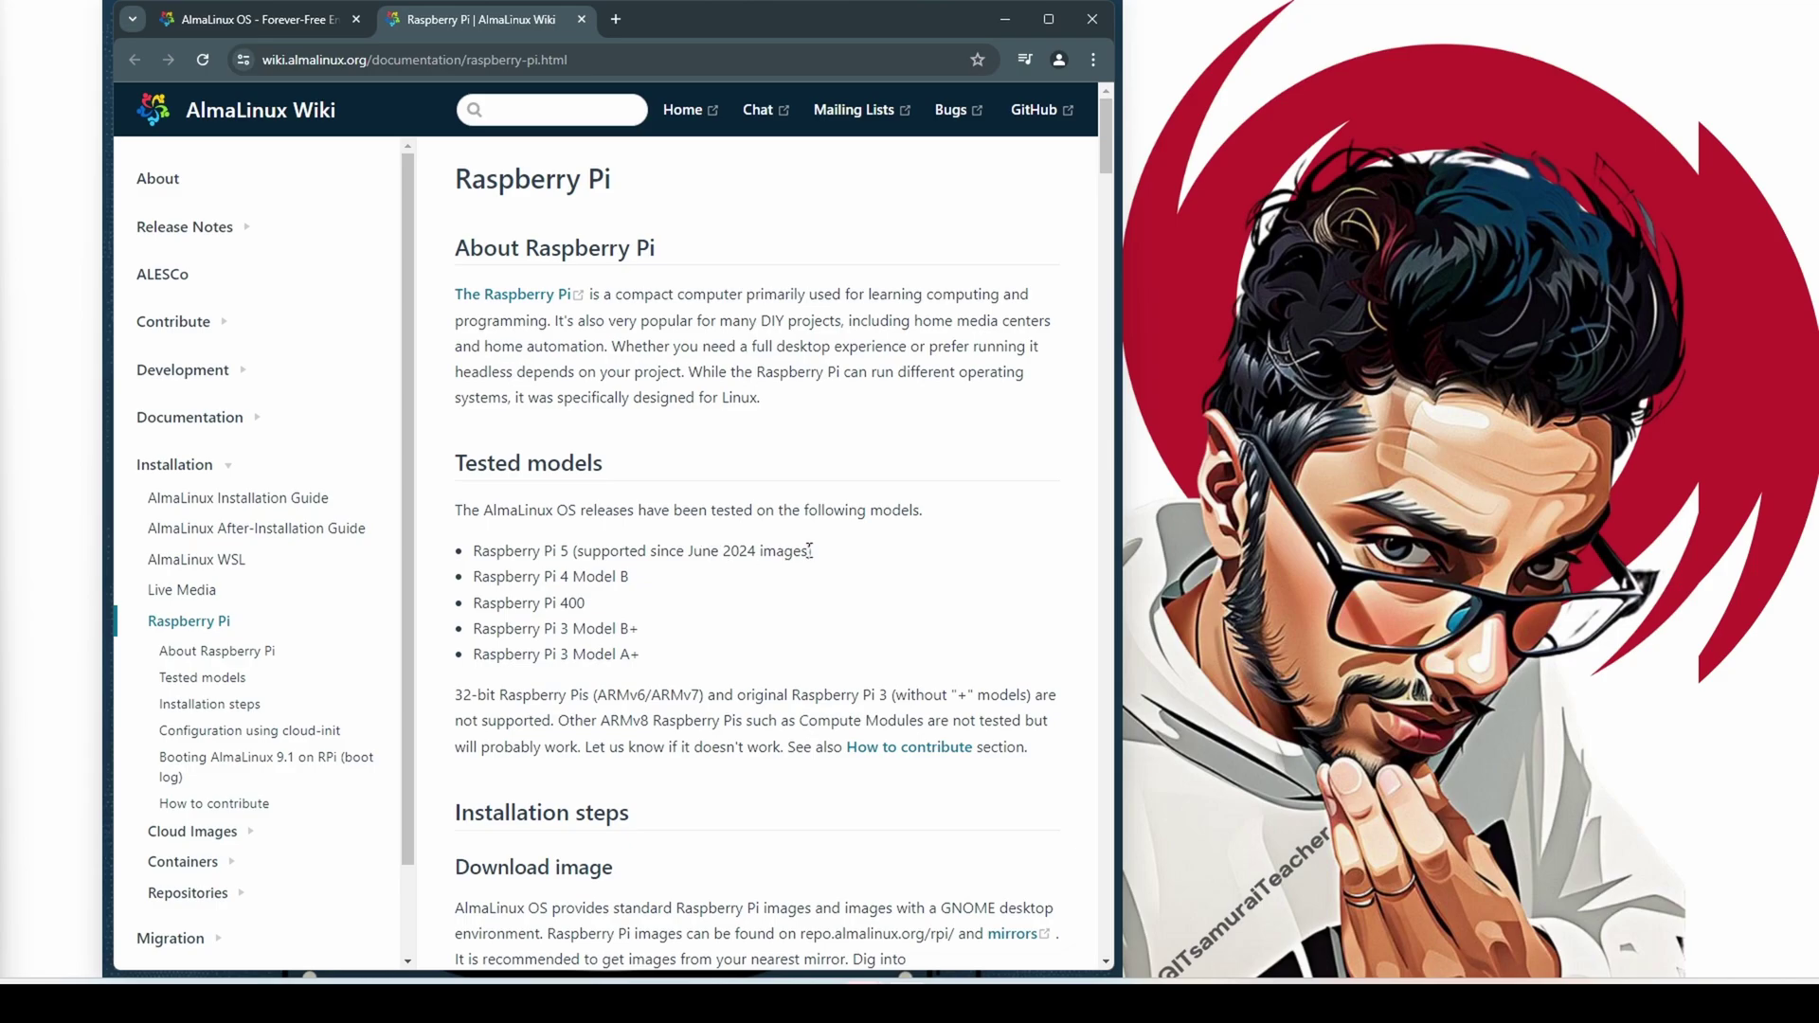
pyautogui.moveTo(807, 551)
pyautogui.mouseDown()
pyautogui.moveTo(476, 551)
pyautogui.moveTo(822, 552)
pyautogui.mouseUp()
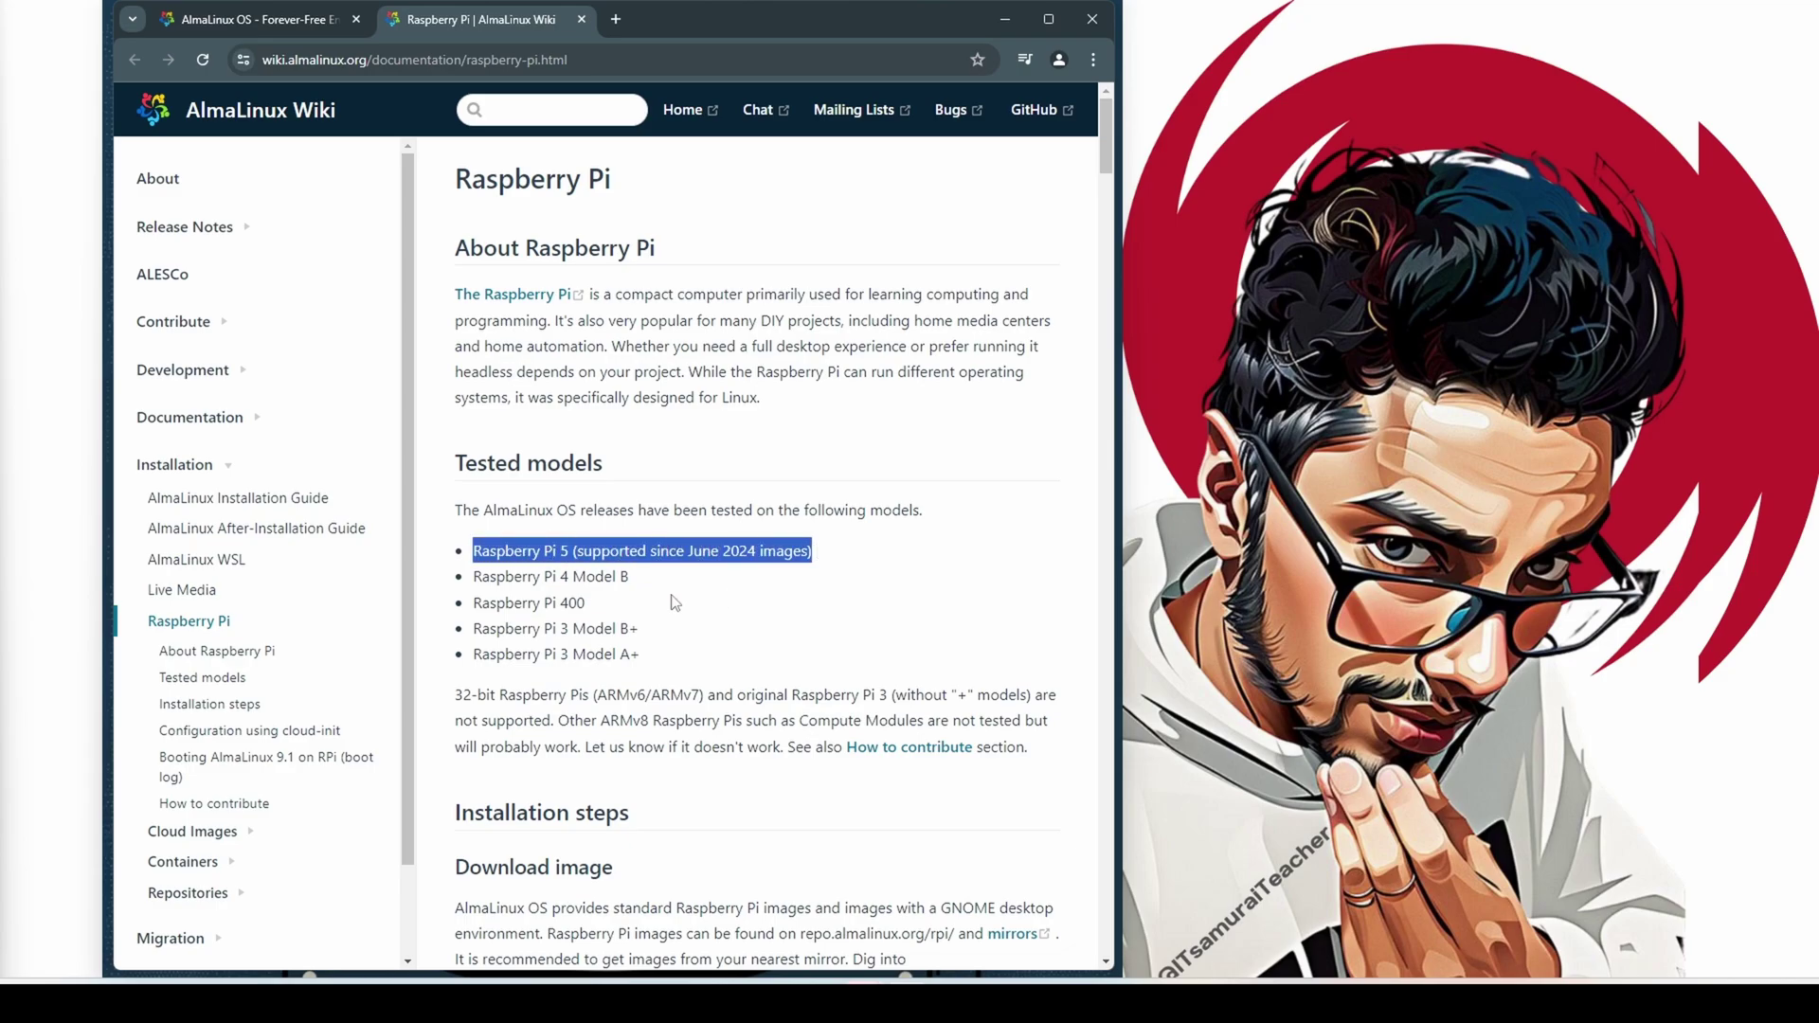
pyautogui.moveTo(474, 577); pyautogui.dragTo(711, 577)
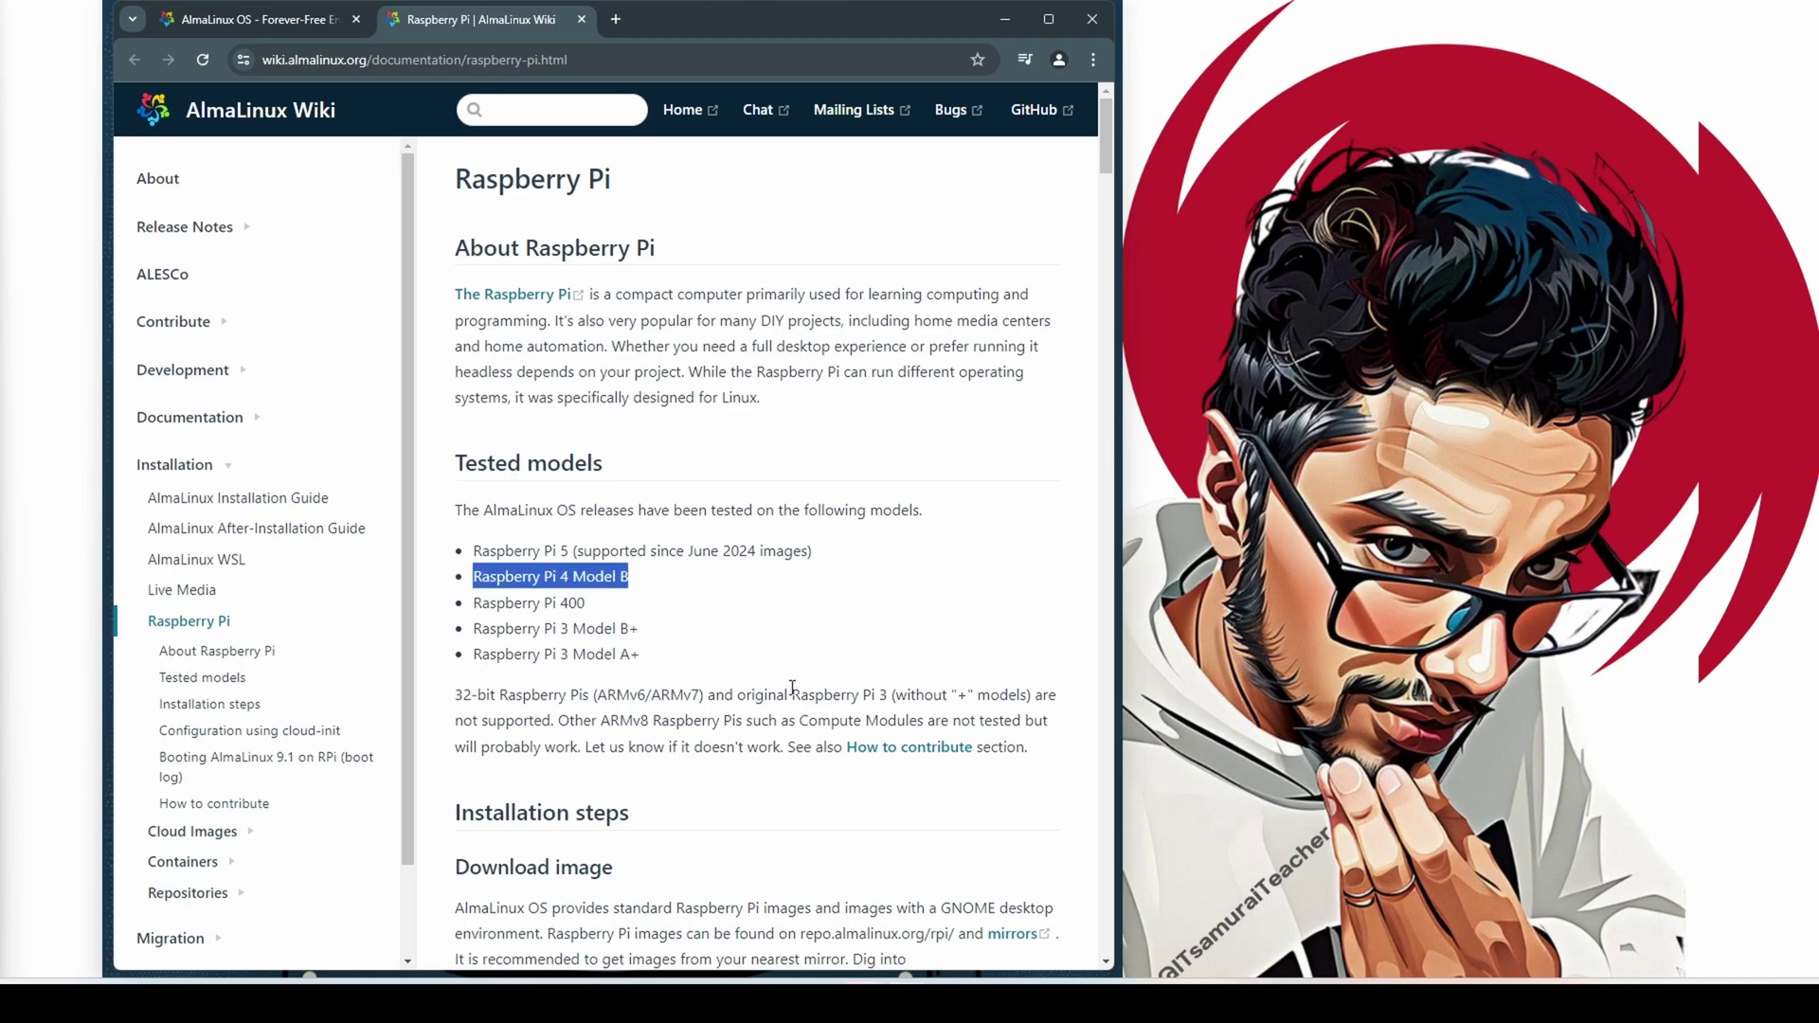
pyautogui.scroll(-12, 792, 685)
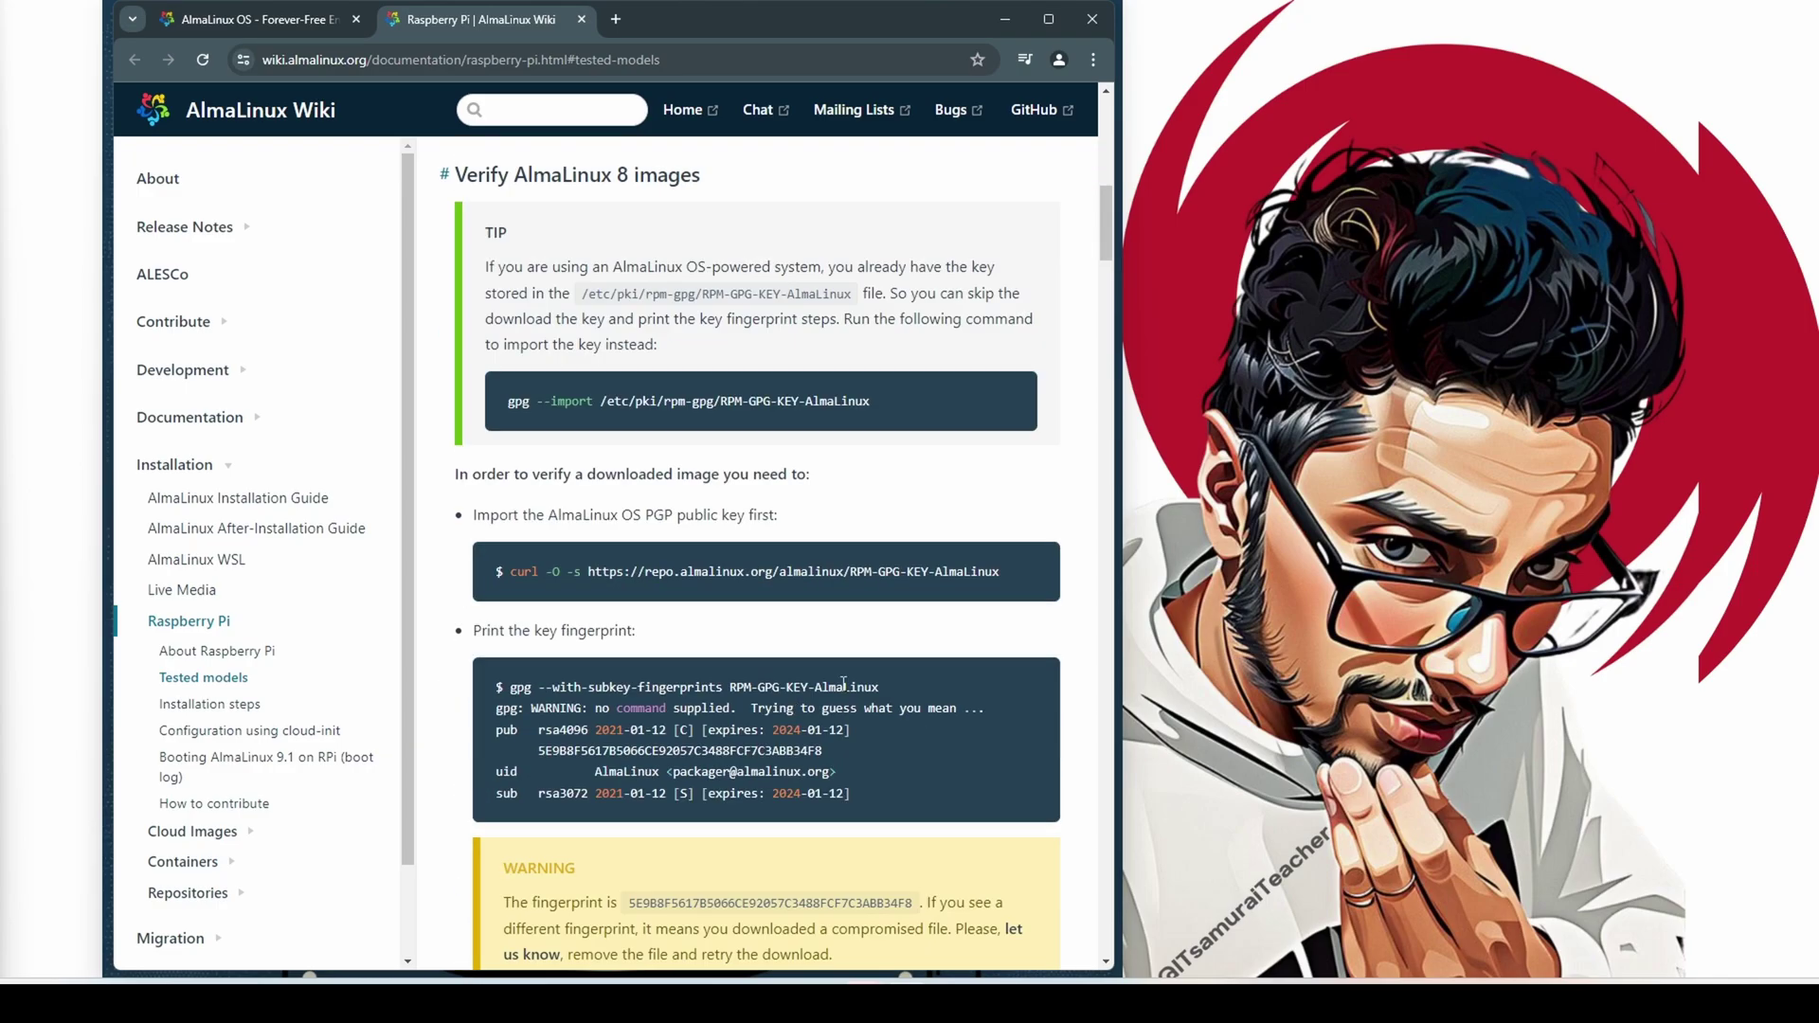
pyautogui.moveTo(1096, 229)
pyautogui.mouseDown()
pyautogui.moveTo(1107, 924)
pyautogui.moveTo(1101, 200)
pyautogui.mouseUp()
# Return to the Get AlmaLinux tab and open the AlmaLinux OS 9.4 Raspberry Pi image index
pyautogui.click(281, 19)
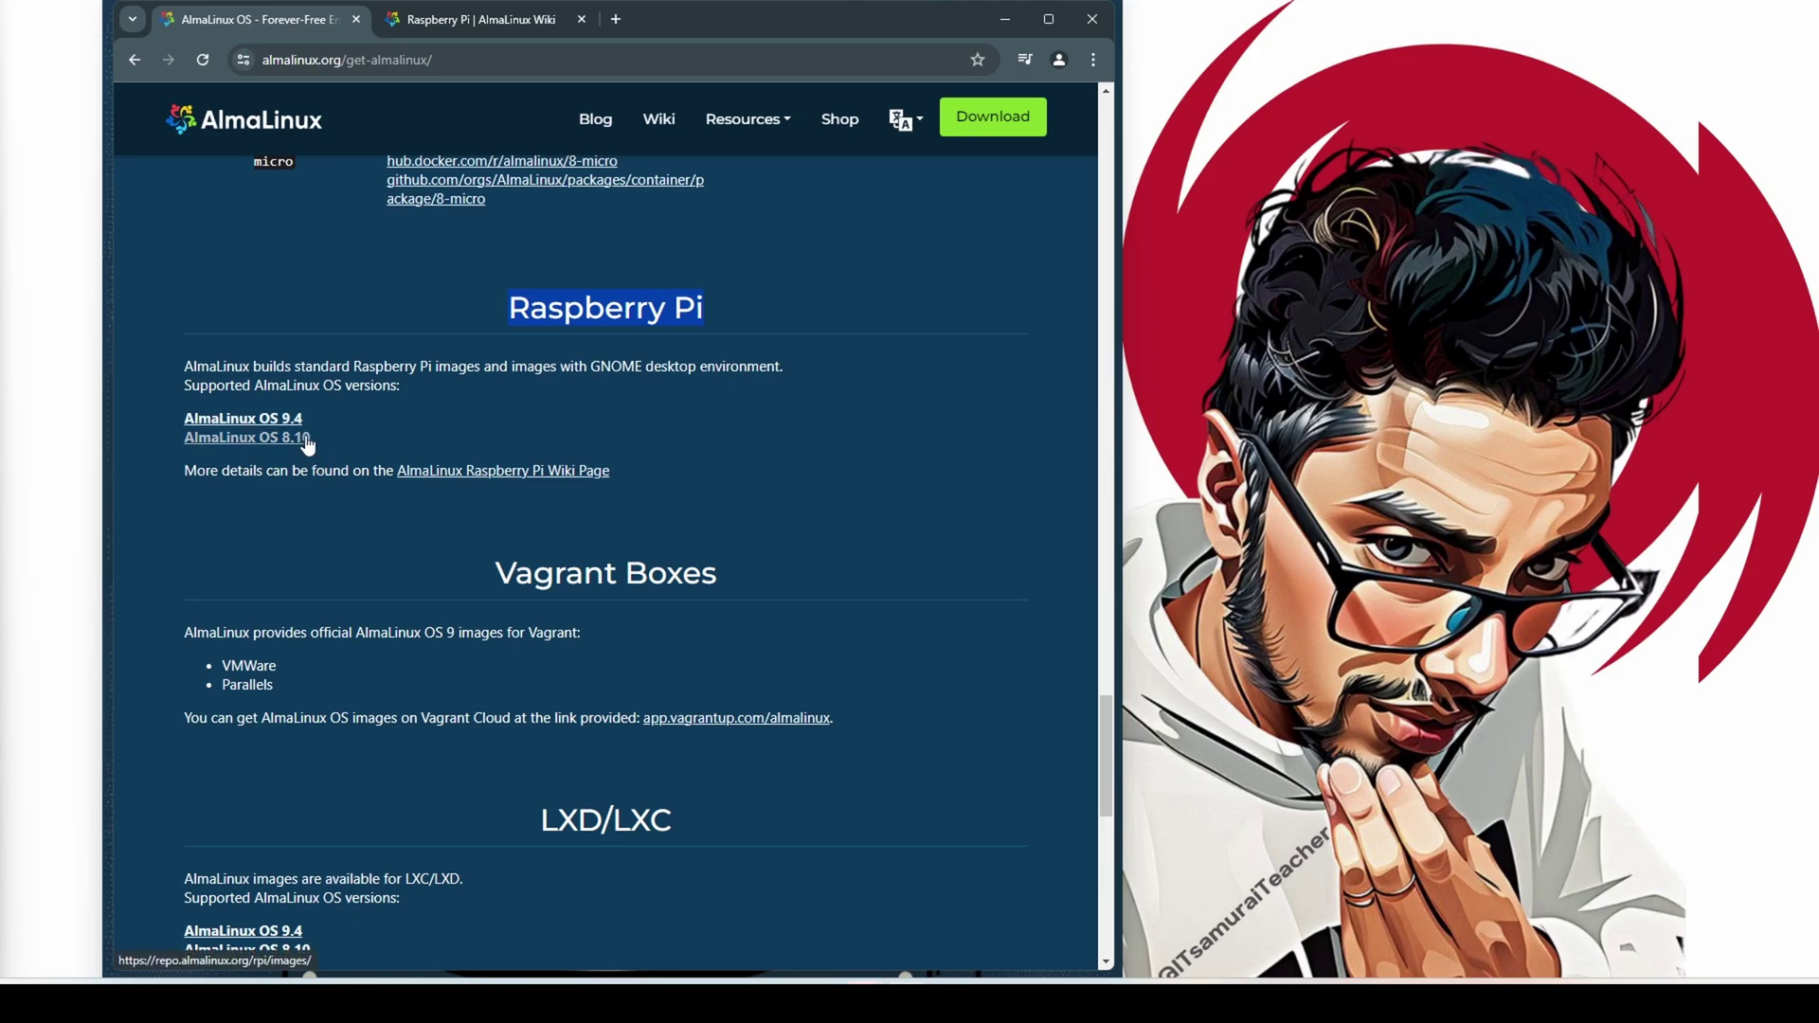
pyautogui.click(255, 422)
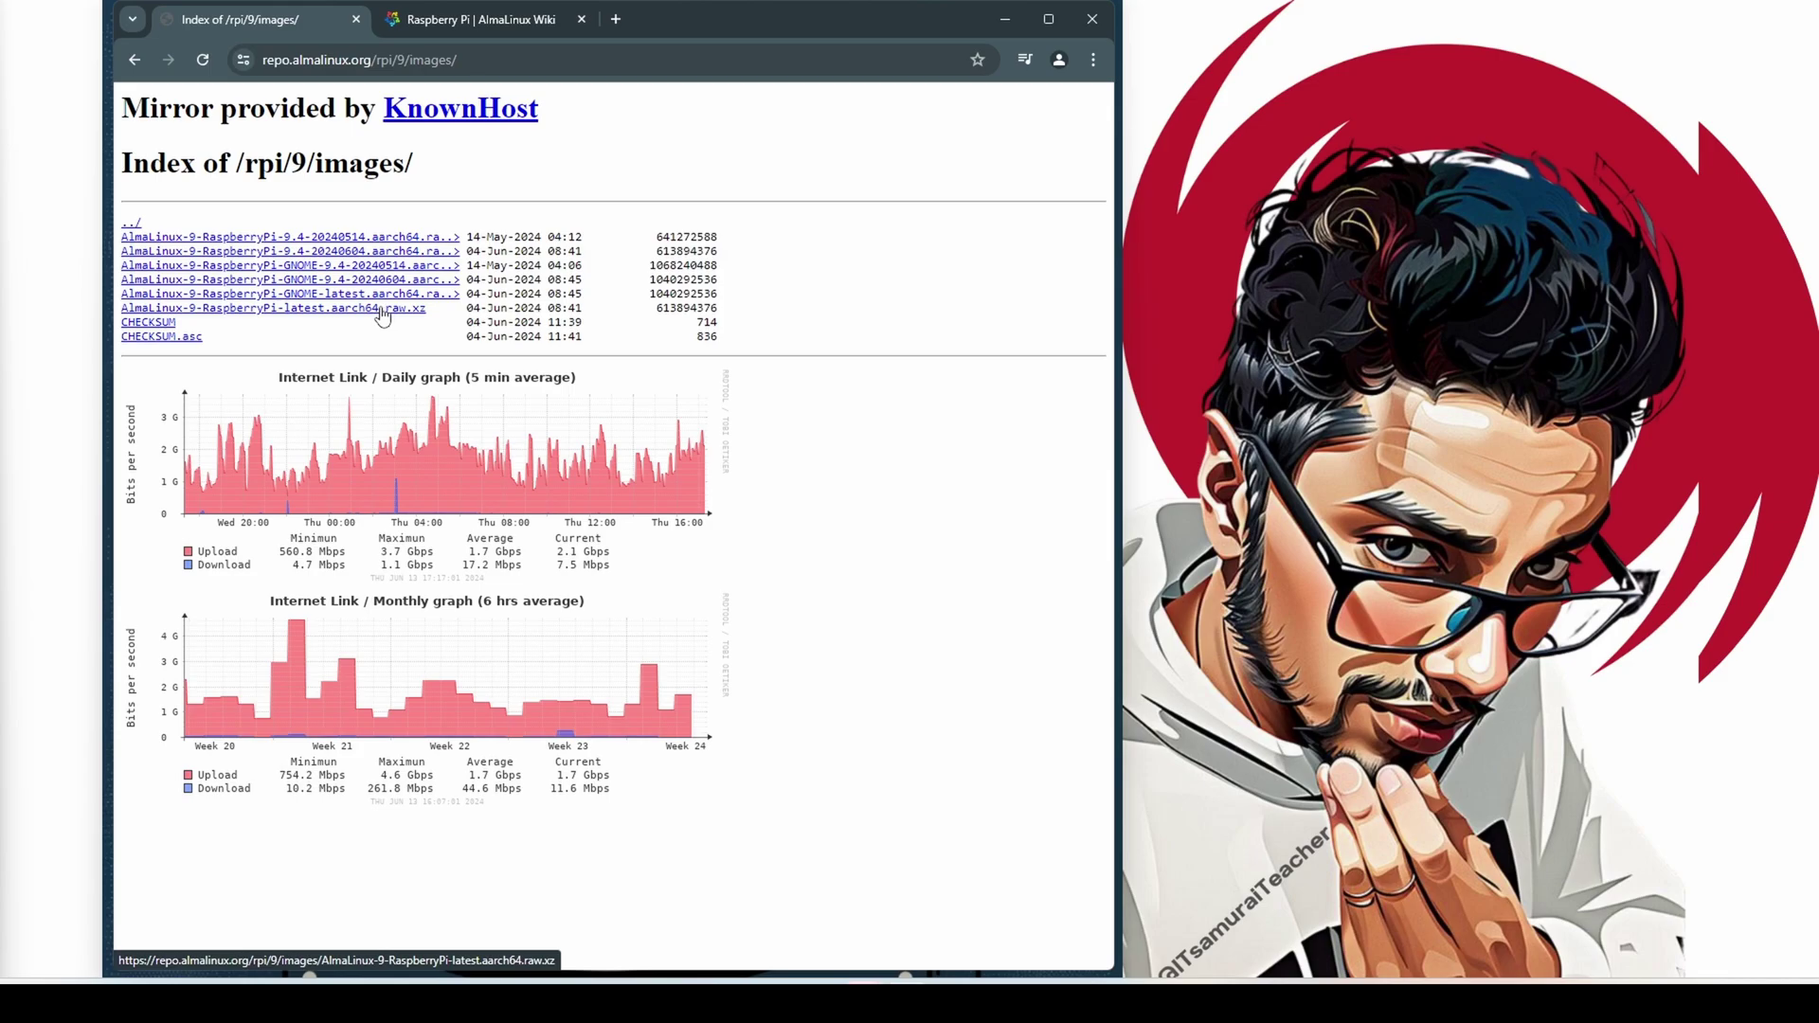
# Download AlmaLinux-9-RaspberryPi-GNOME-9.4-20240604.aarch64.raw.xz from the repo listing
pyautogui.moveTo(473, 281); pyautogui.dragTo(731, 297)
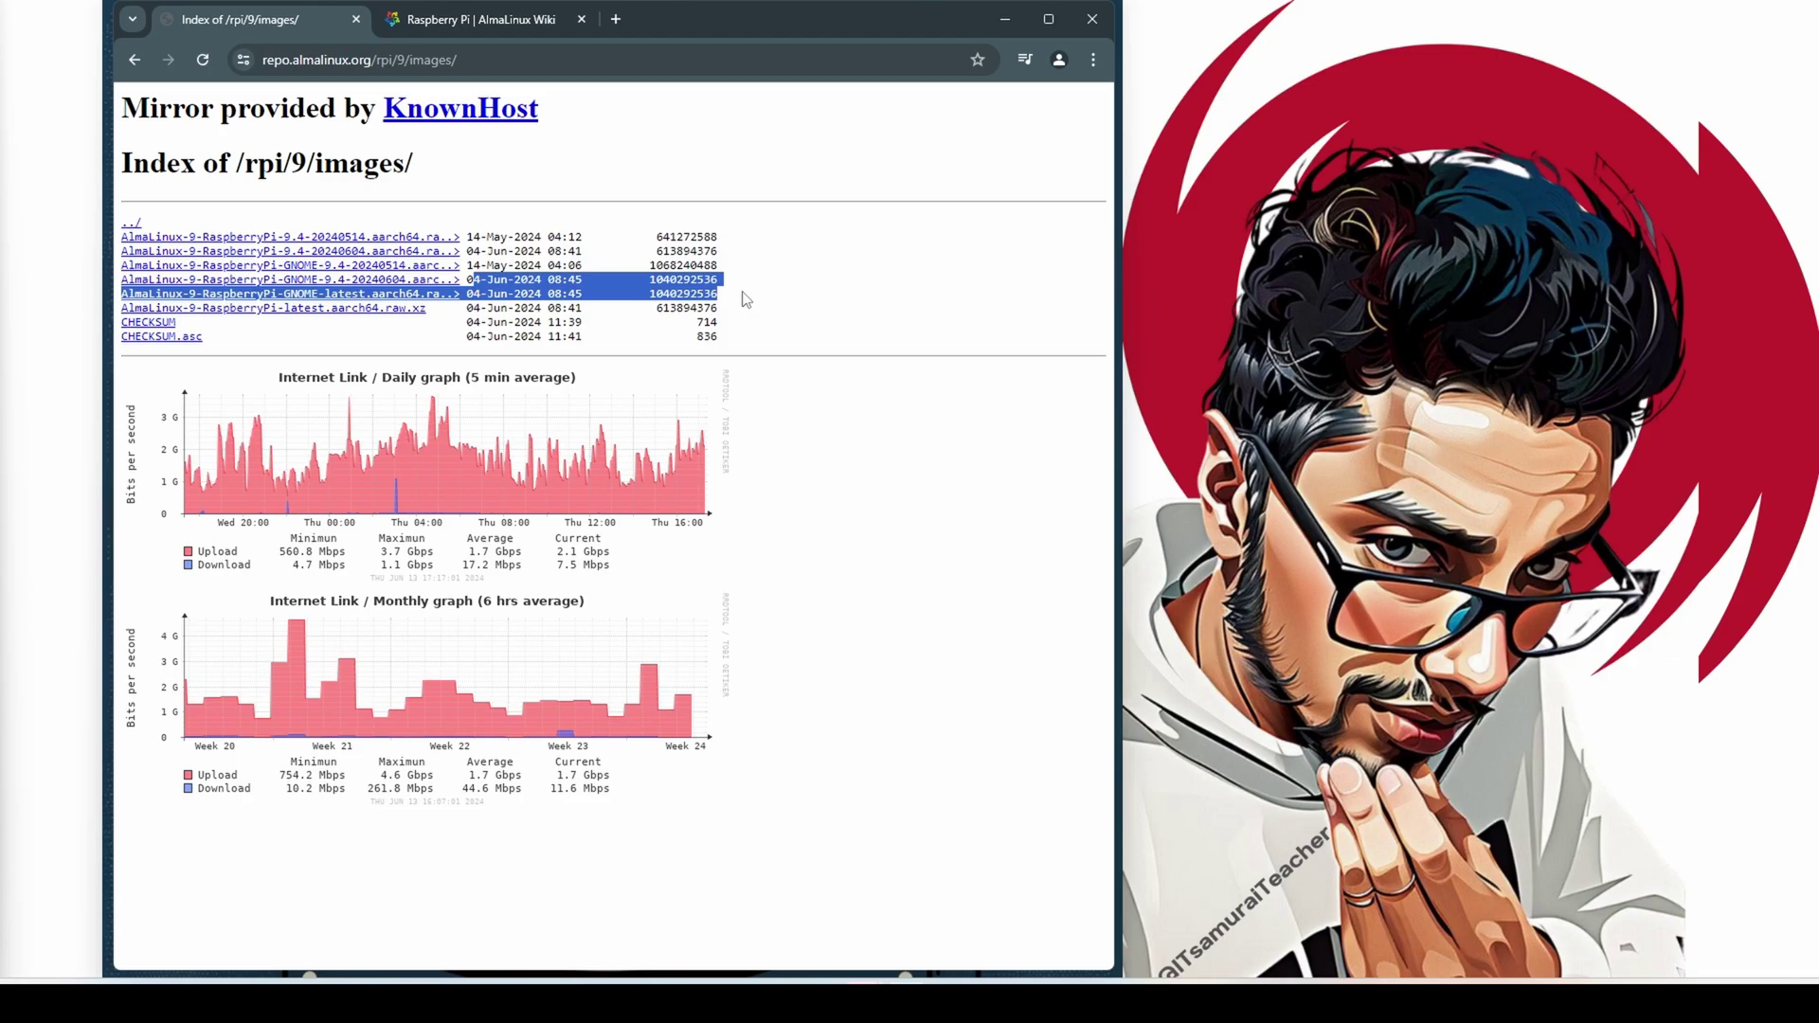
pyautogui.click(523, 282)
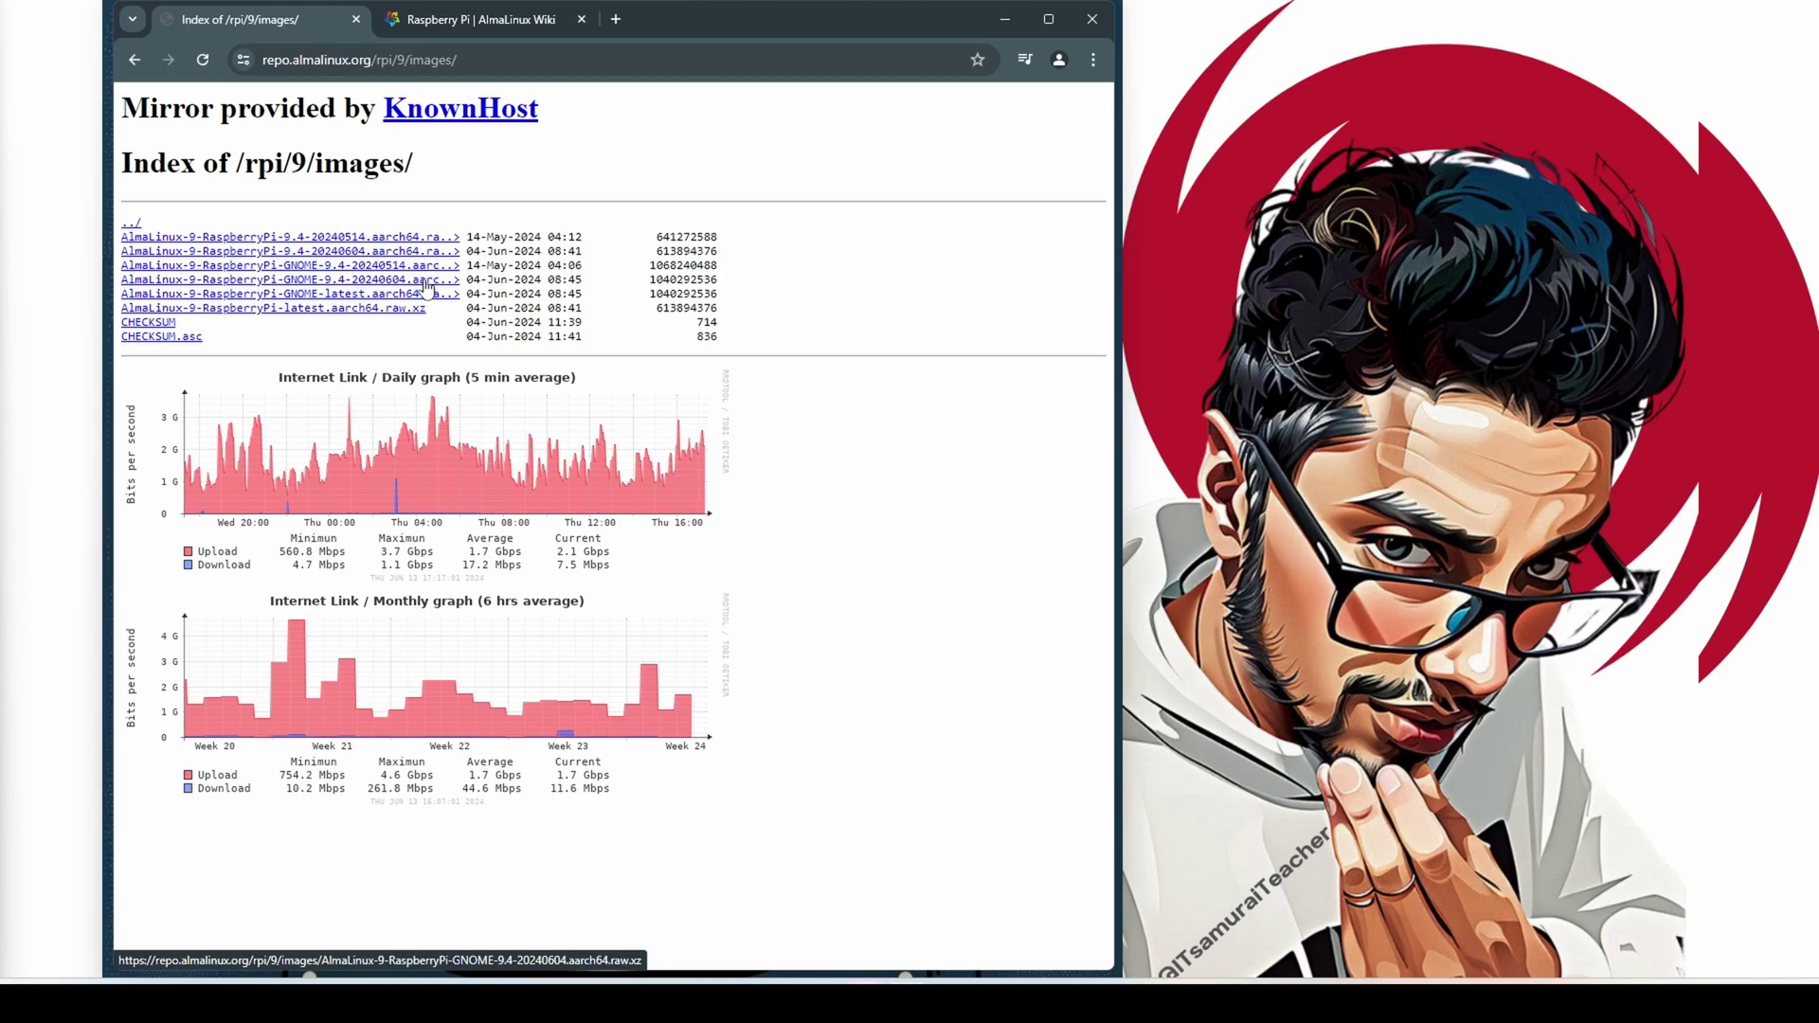
pyautogui.click(427, 282)
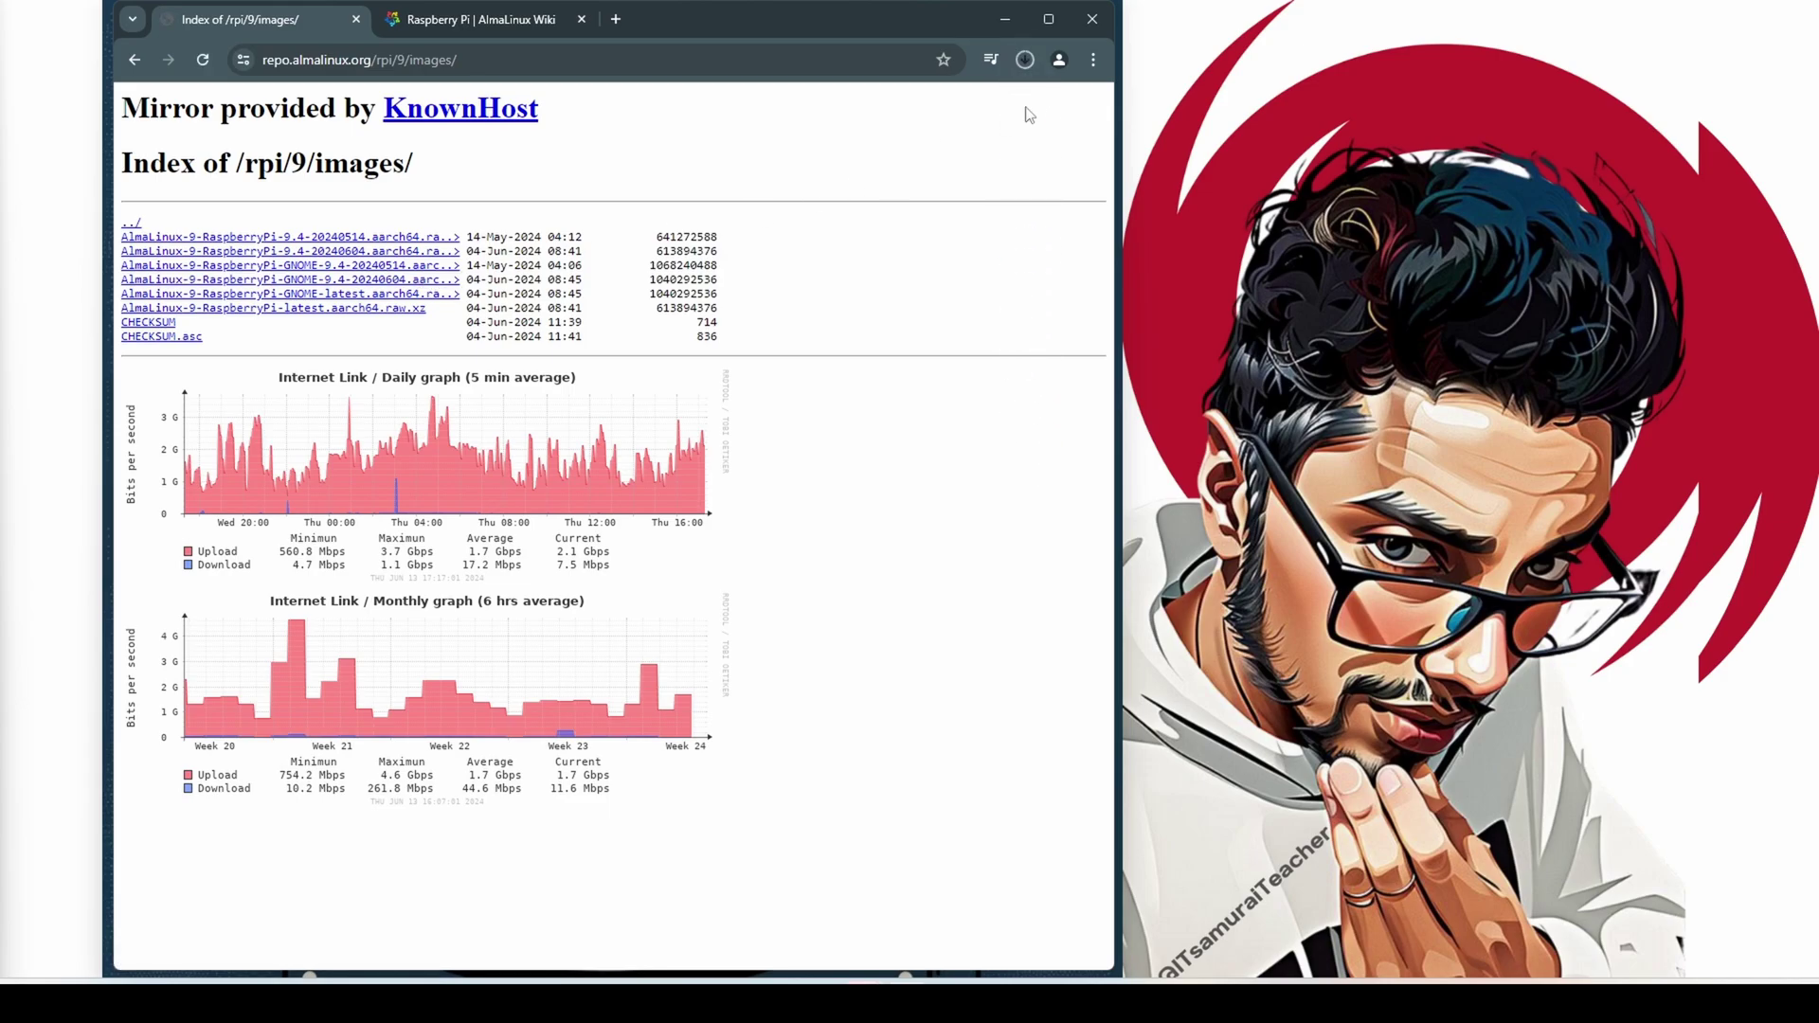
pyautogui.click(1024, 68)
# Select the wiki tab's address for a new search, briefly recheck the image index, then return
pyautogui.click(511, 23)
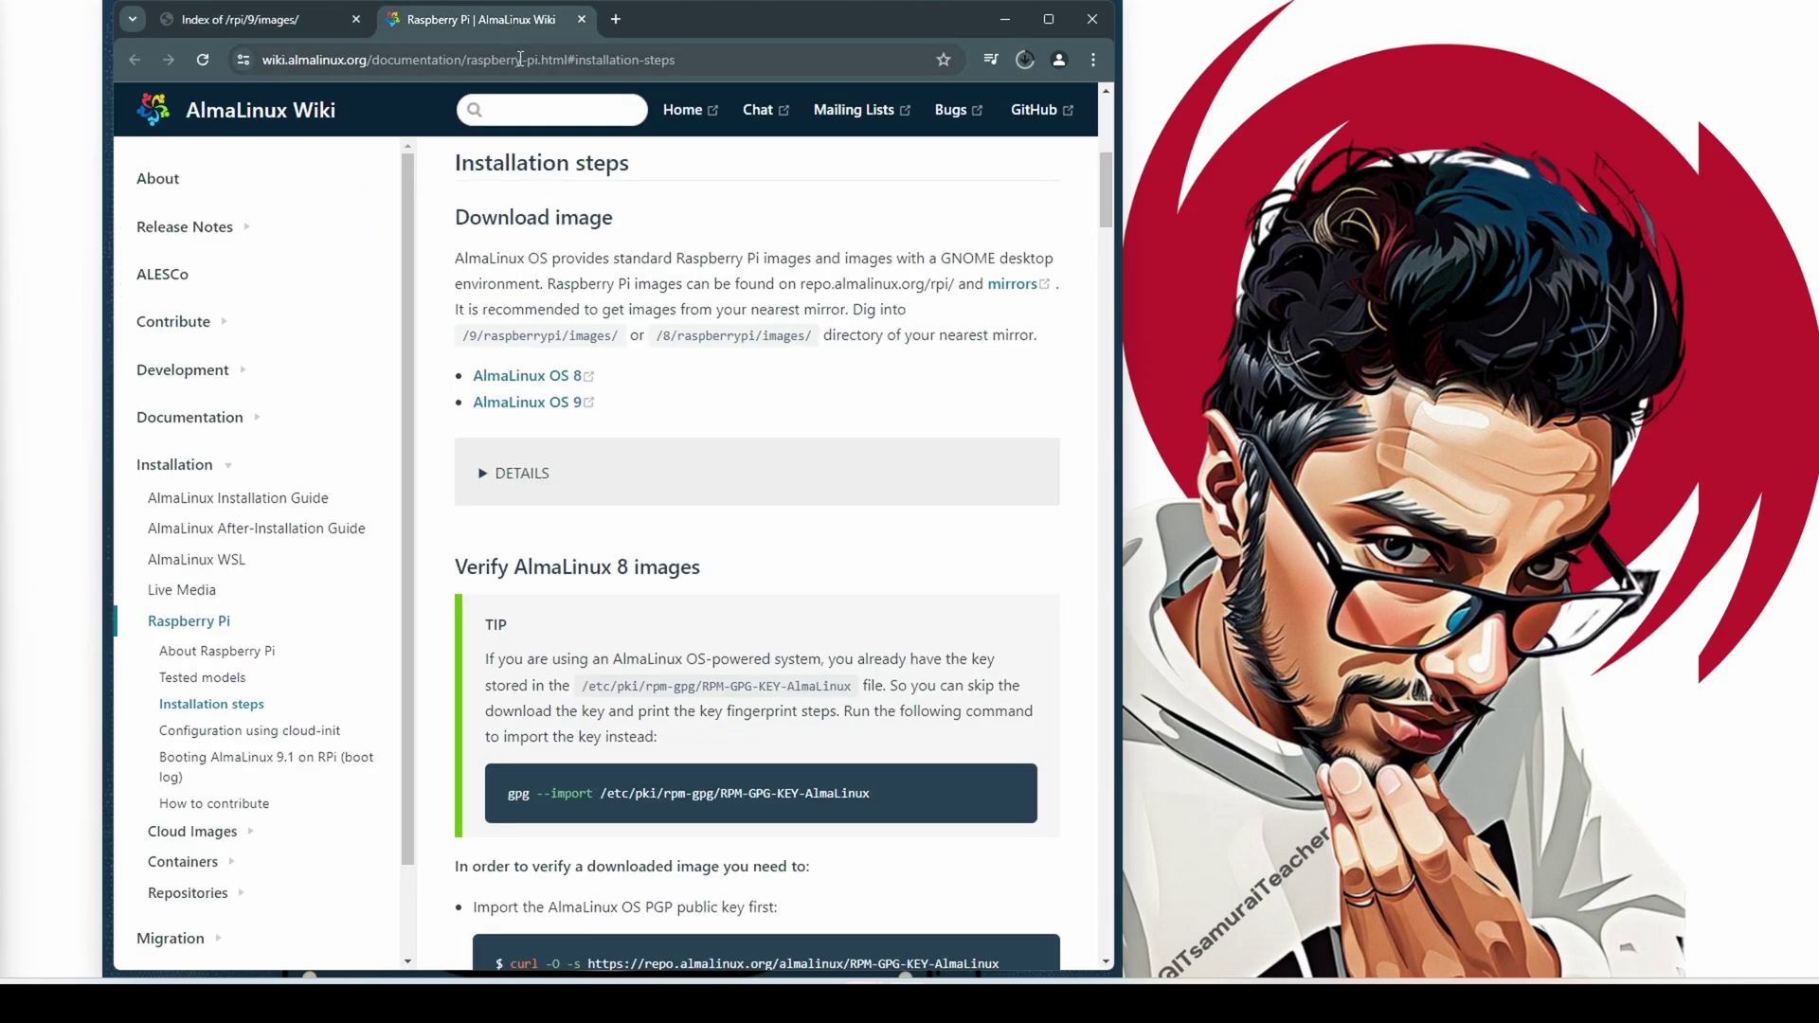
pyautogui.click(520, 59)
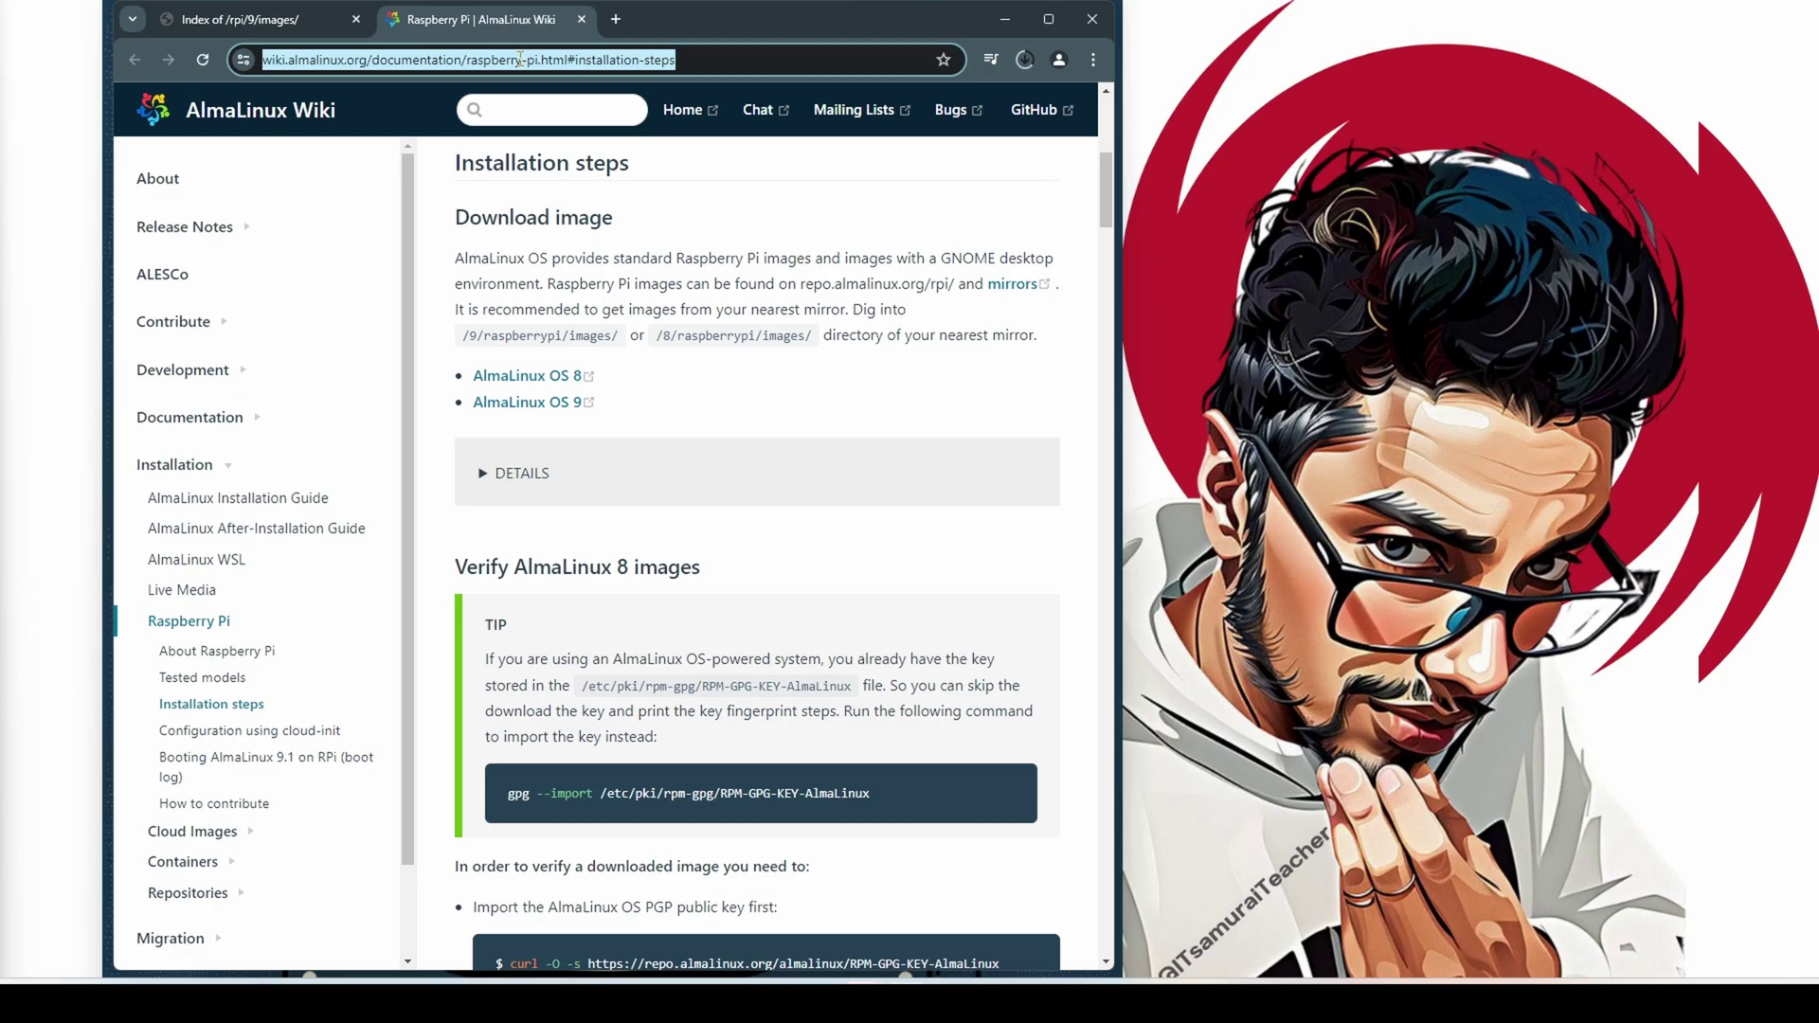
pyautogui.click(274, 21)
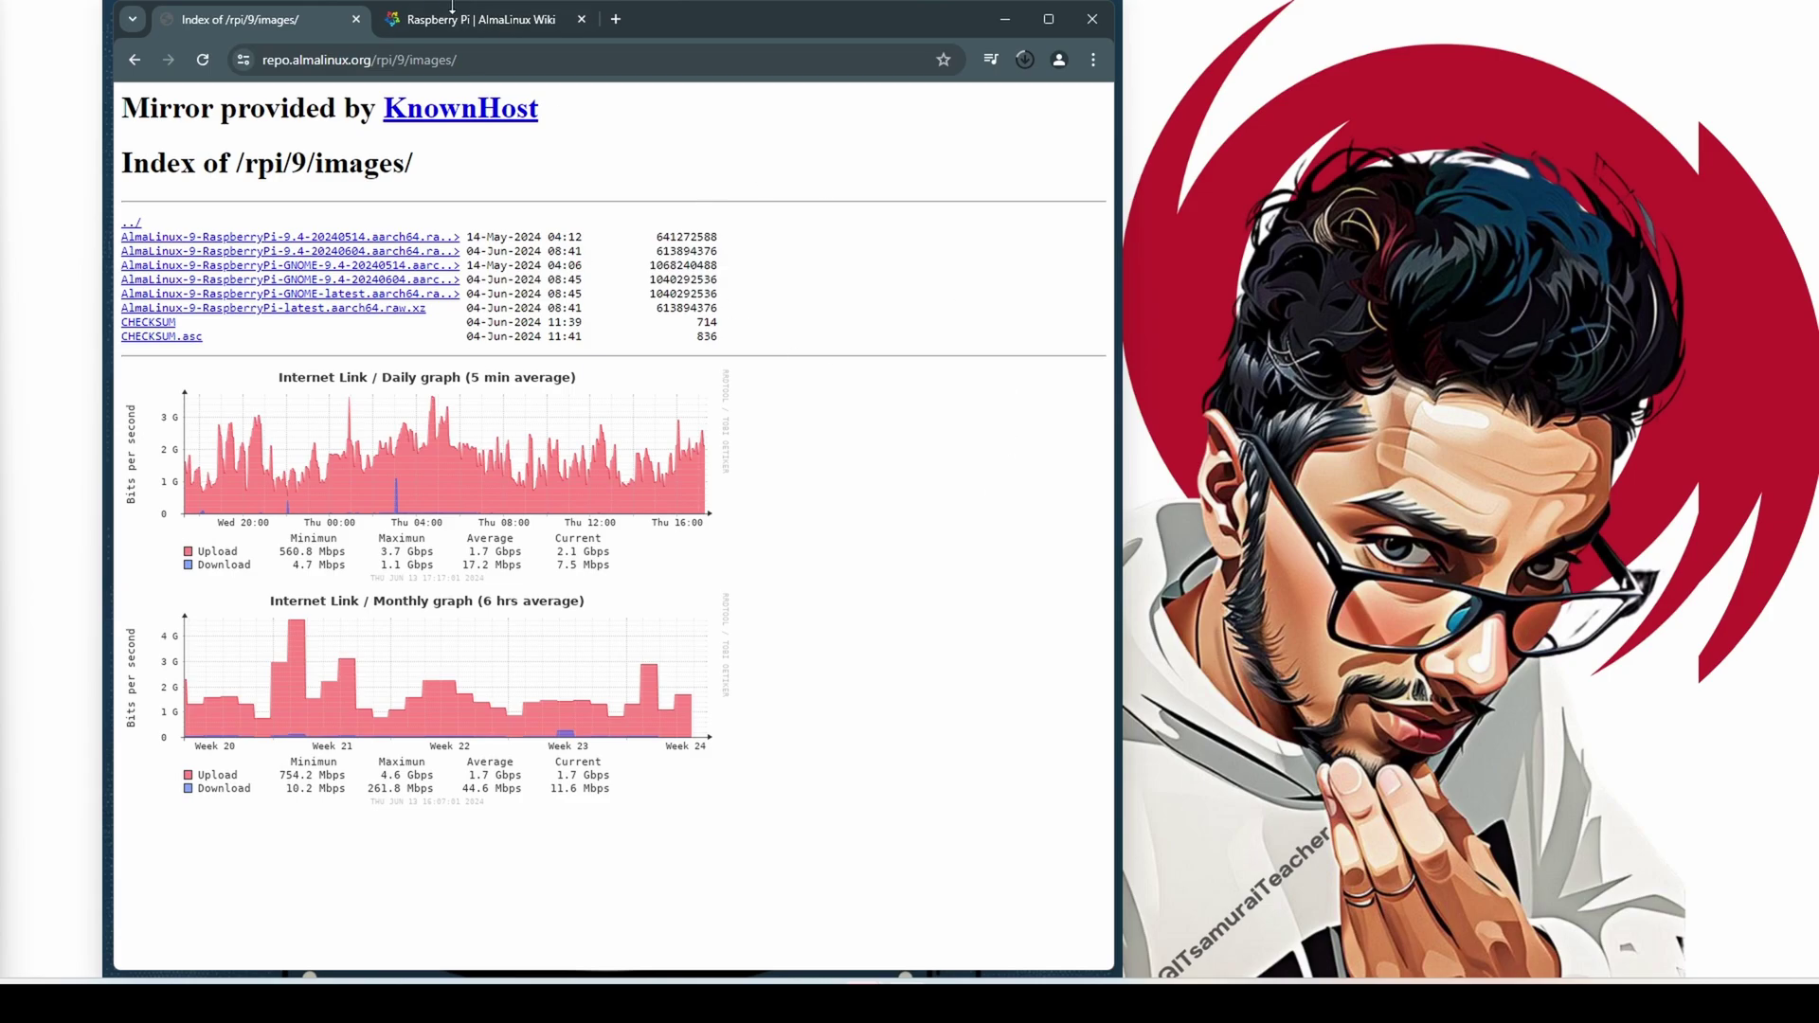
pyautogui.click(483, 19)
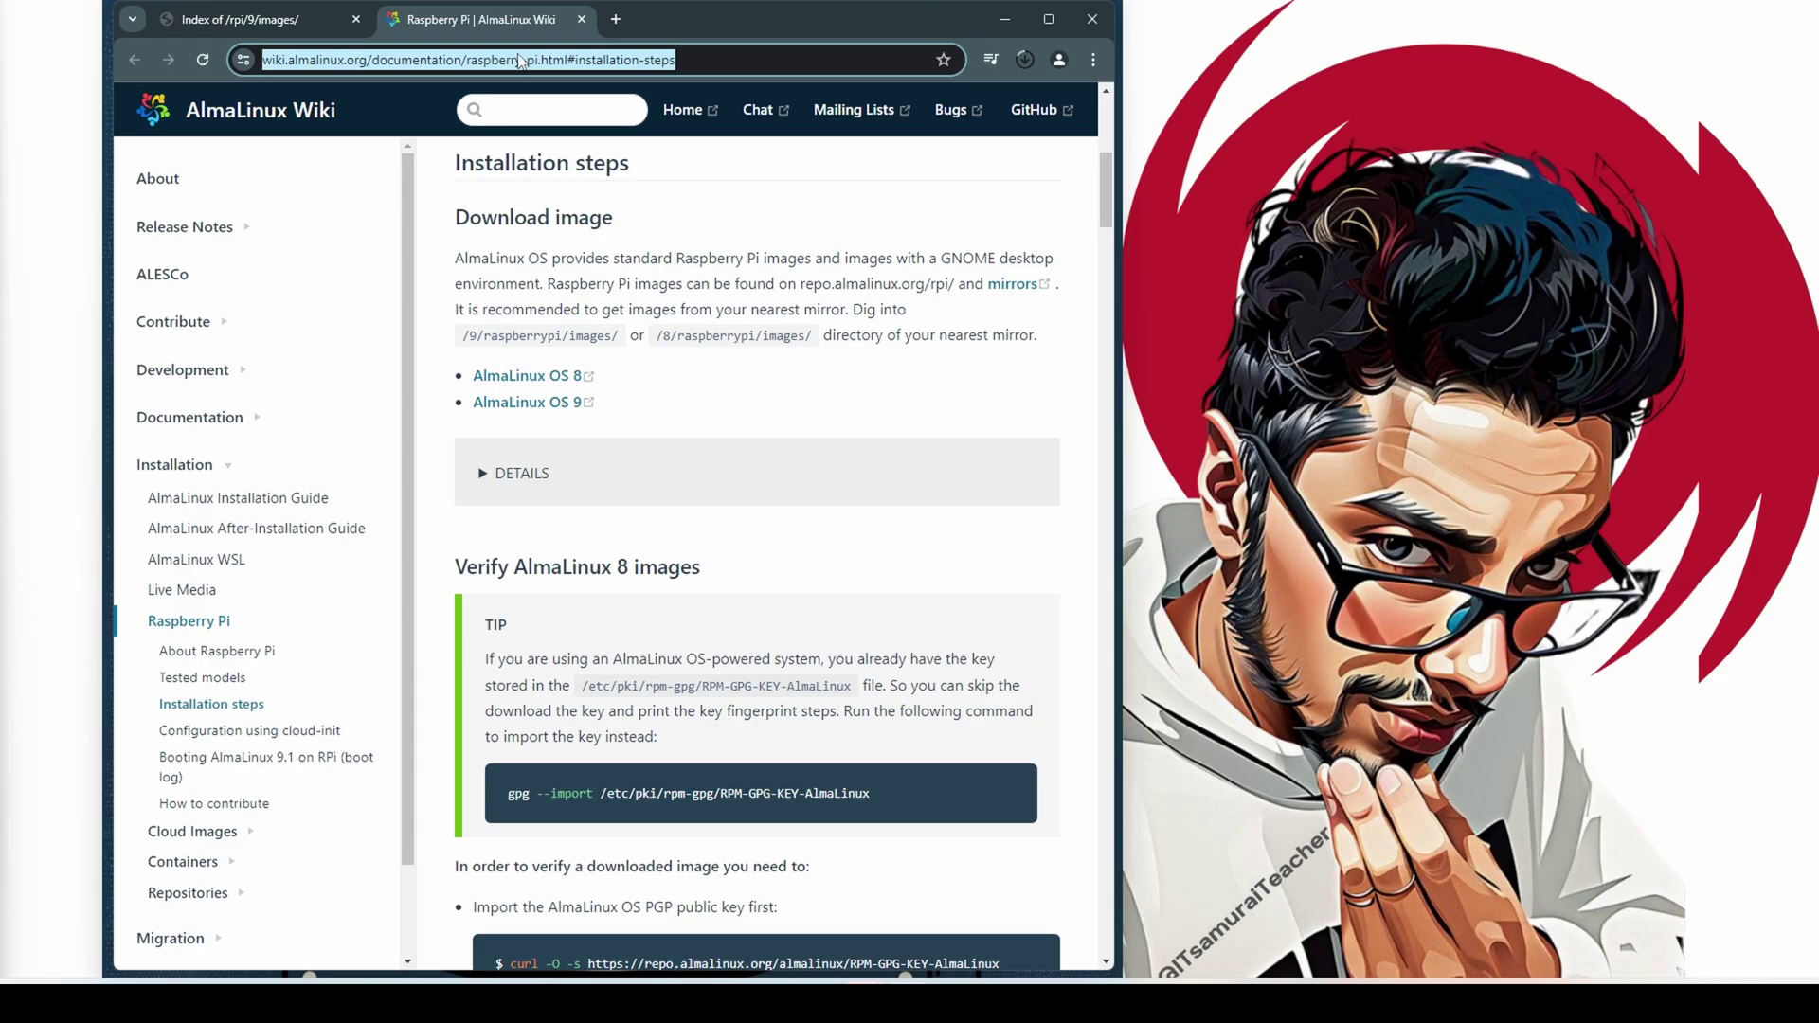
# Search 'belena etcher', open etcher.balena.io, and jump to the Download Etcher list
pyautogui.write('be')
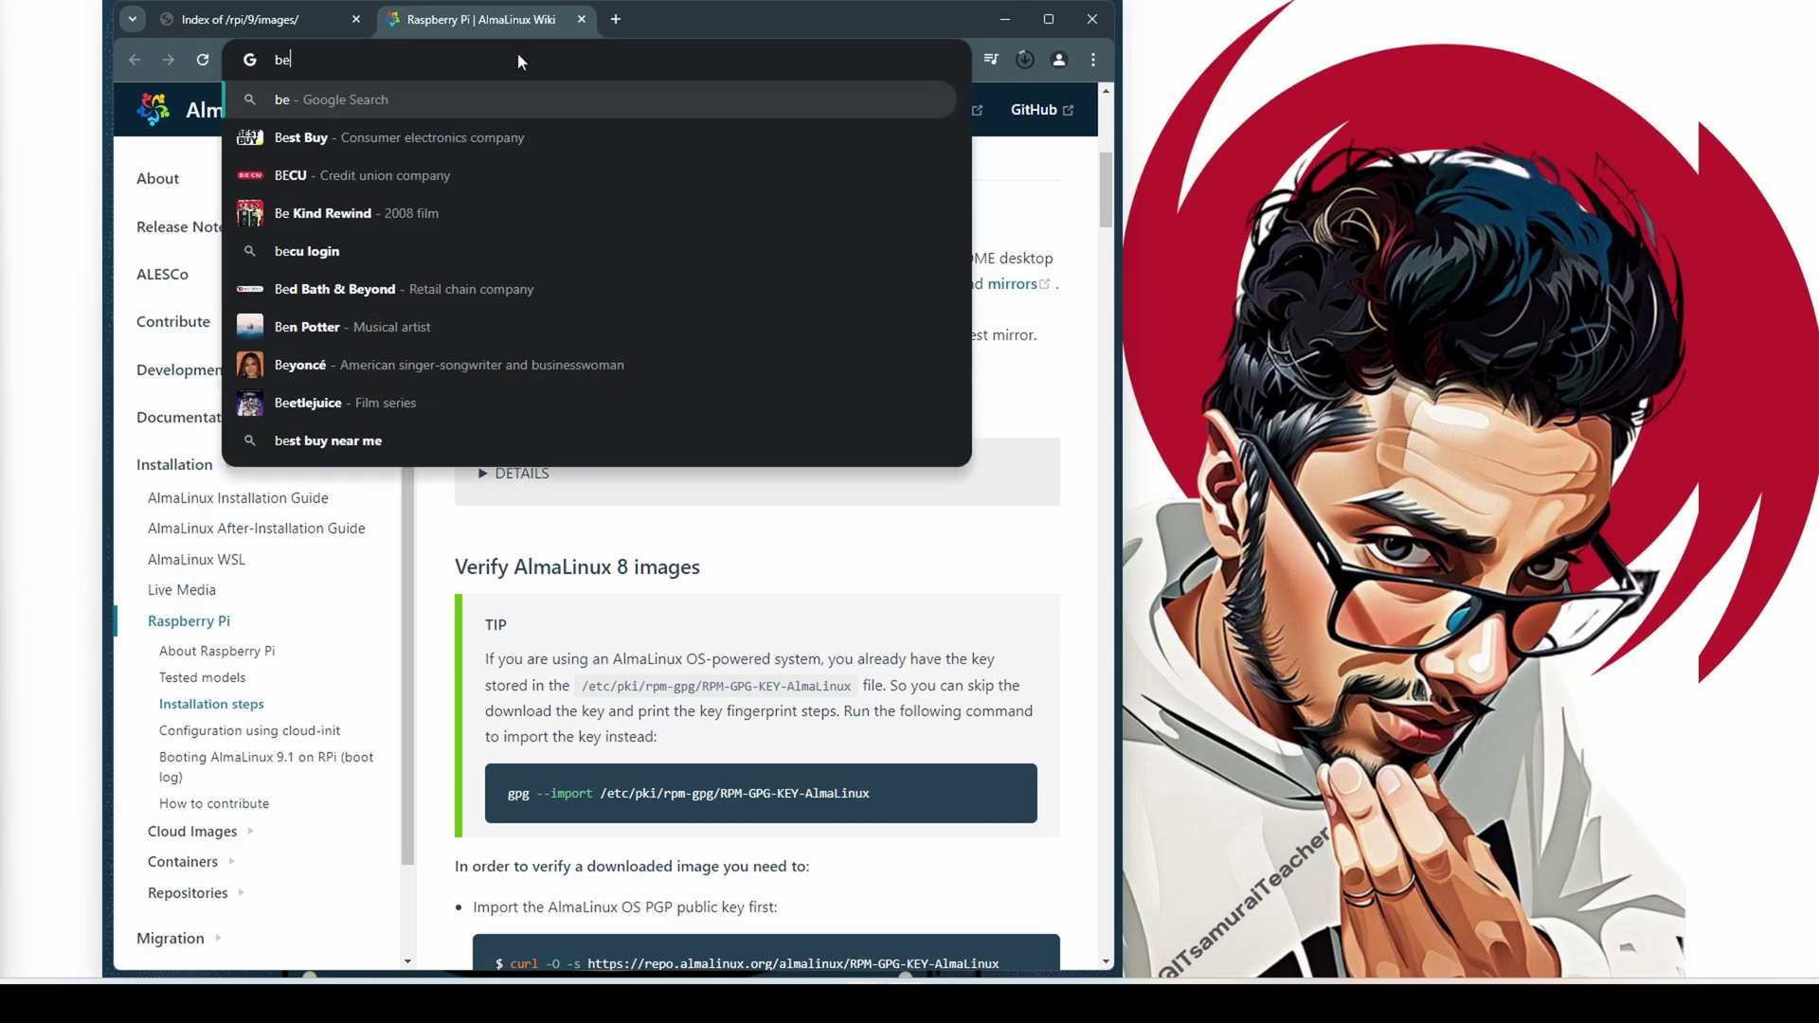
pyautogui.write('lena etcher')
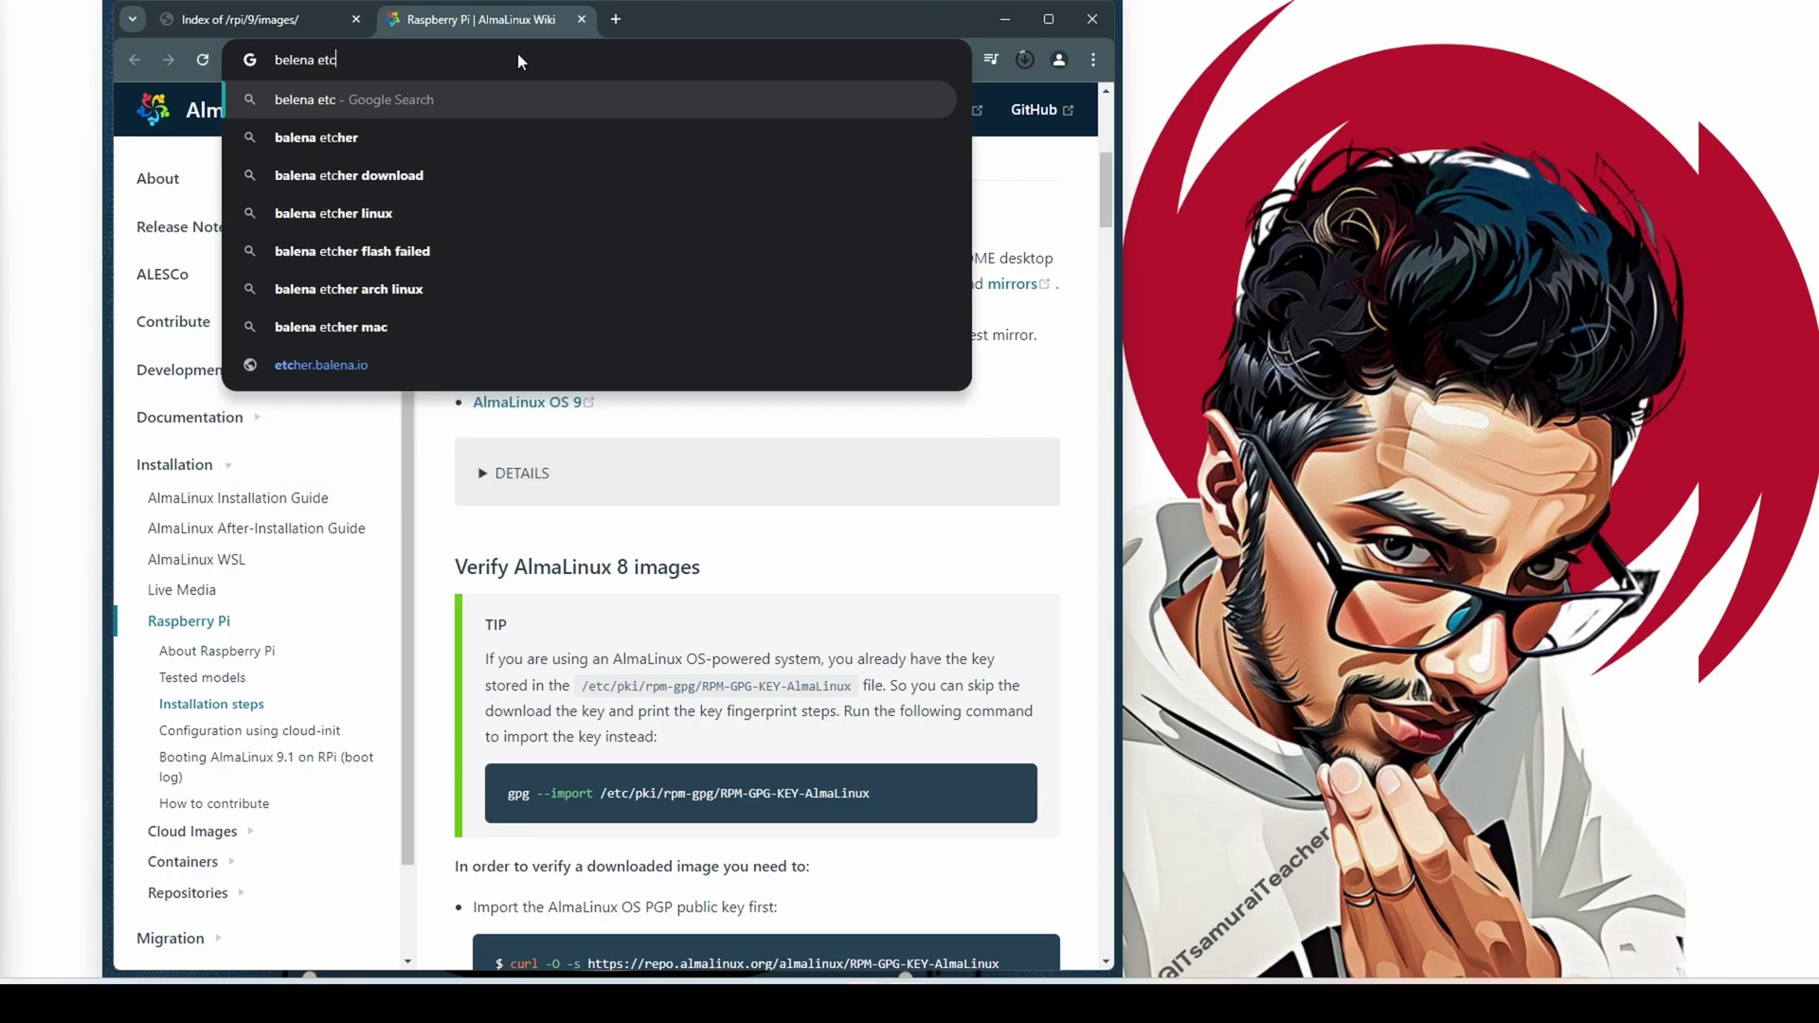
pyautogui.press('Return')
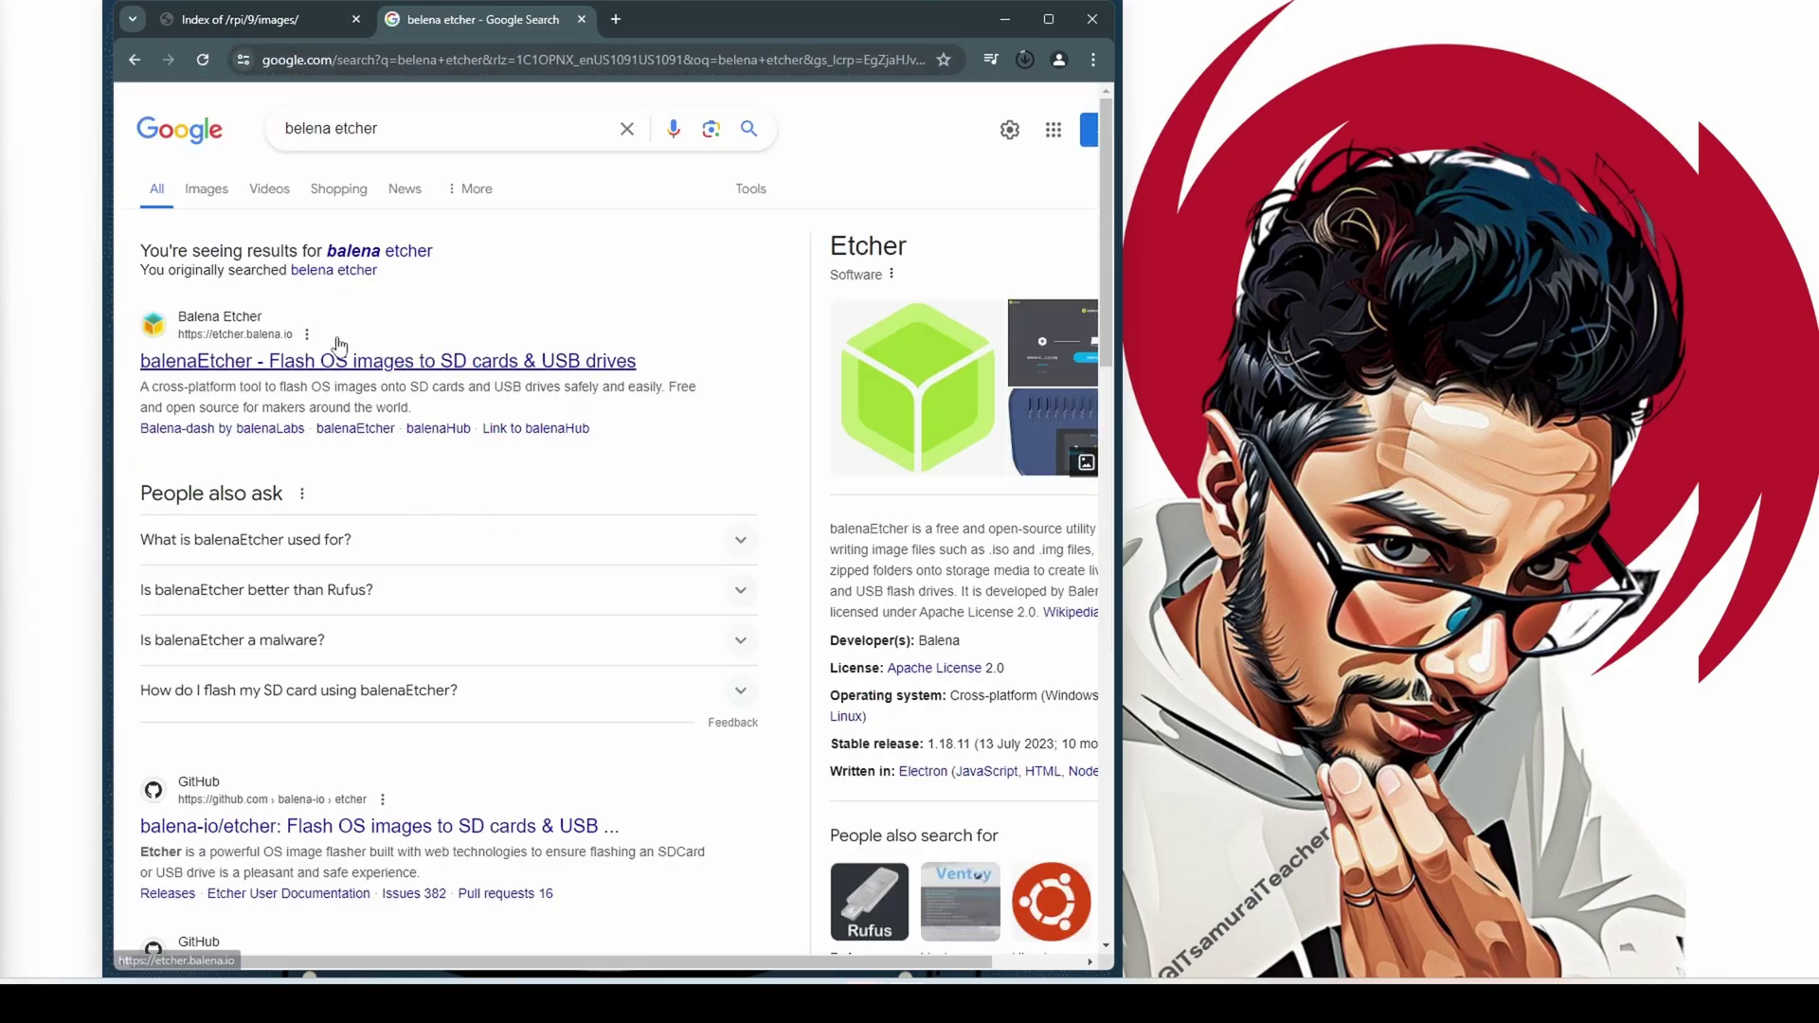
pyautogui.click(260, 366)
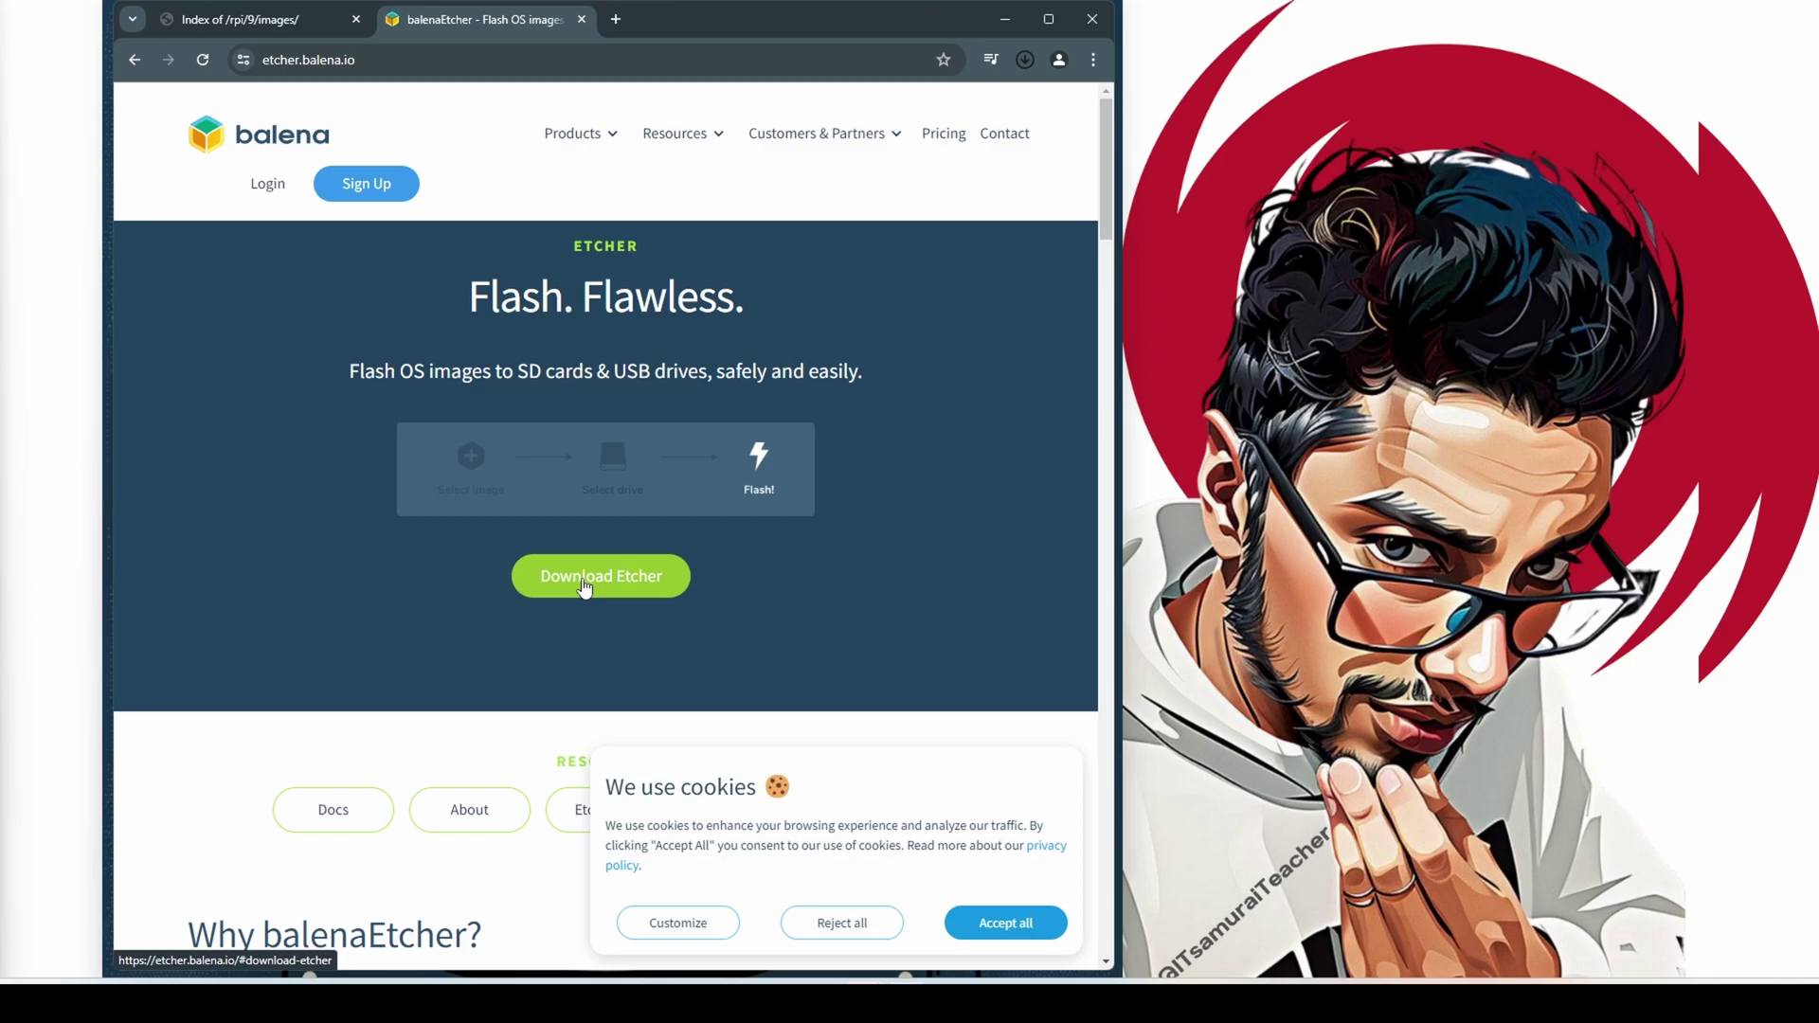
pyautogui.click(583, 580)
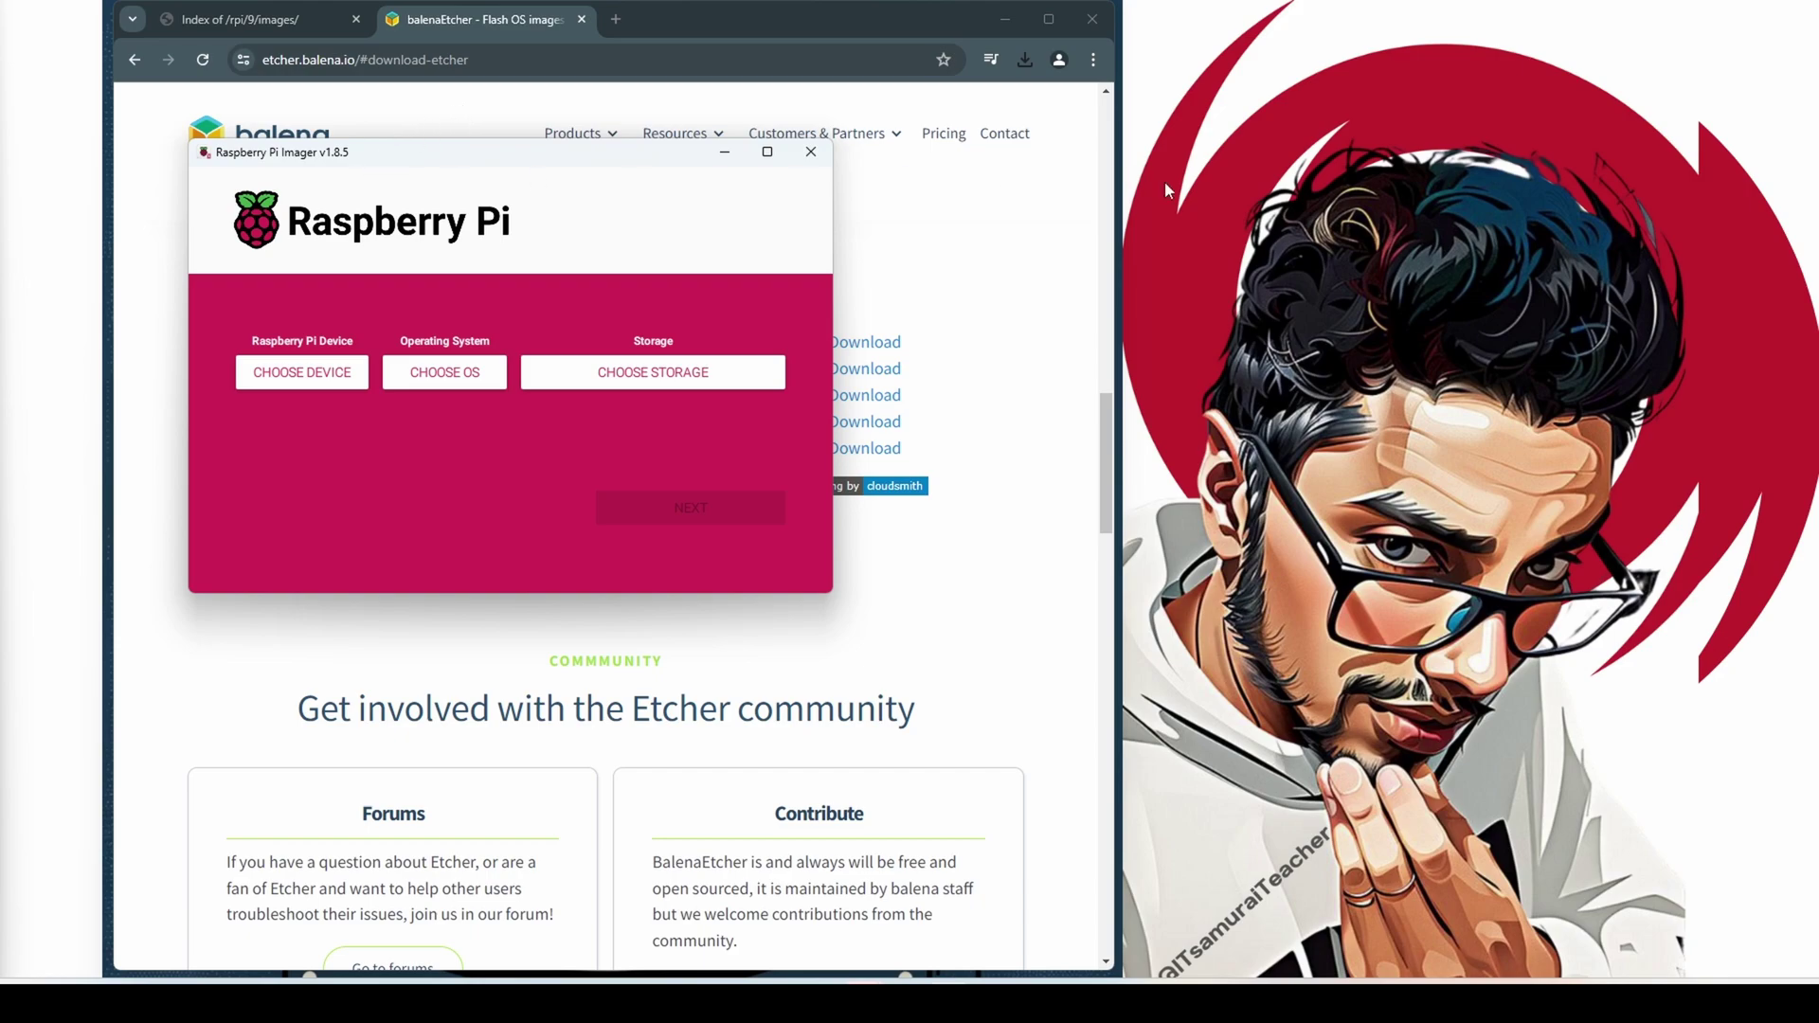
# Move the Imager window to the right and choose Raspberry Pi 5 as the device
pyautogui.moveTo(549, 153); pyautogui.dragTo(1509, 189)
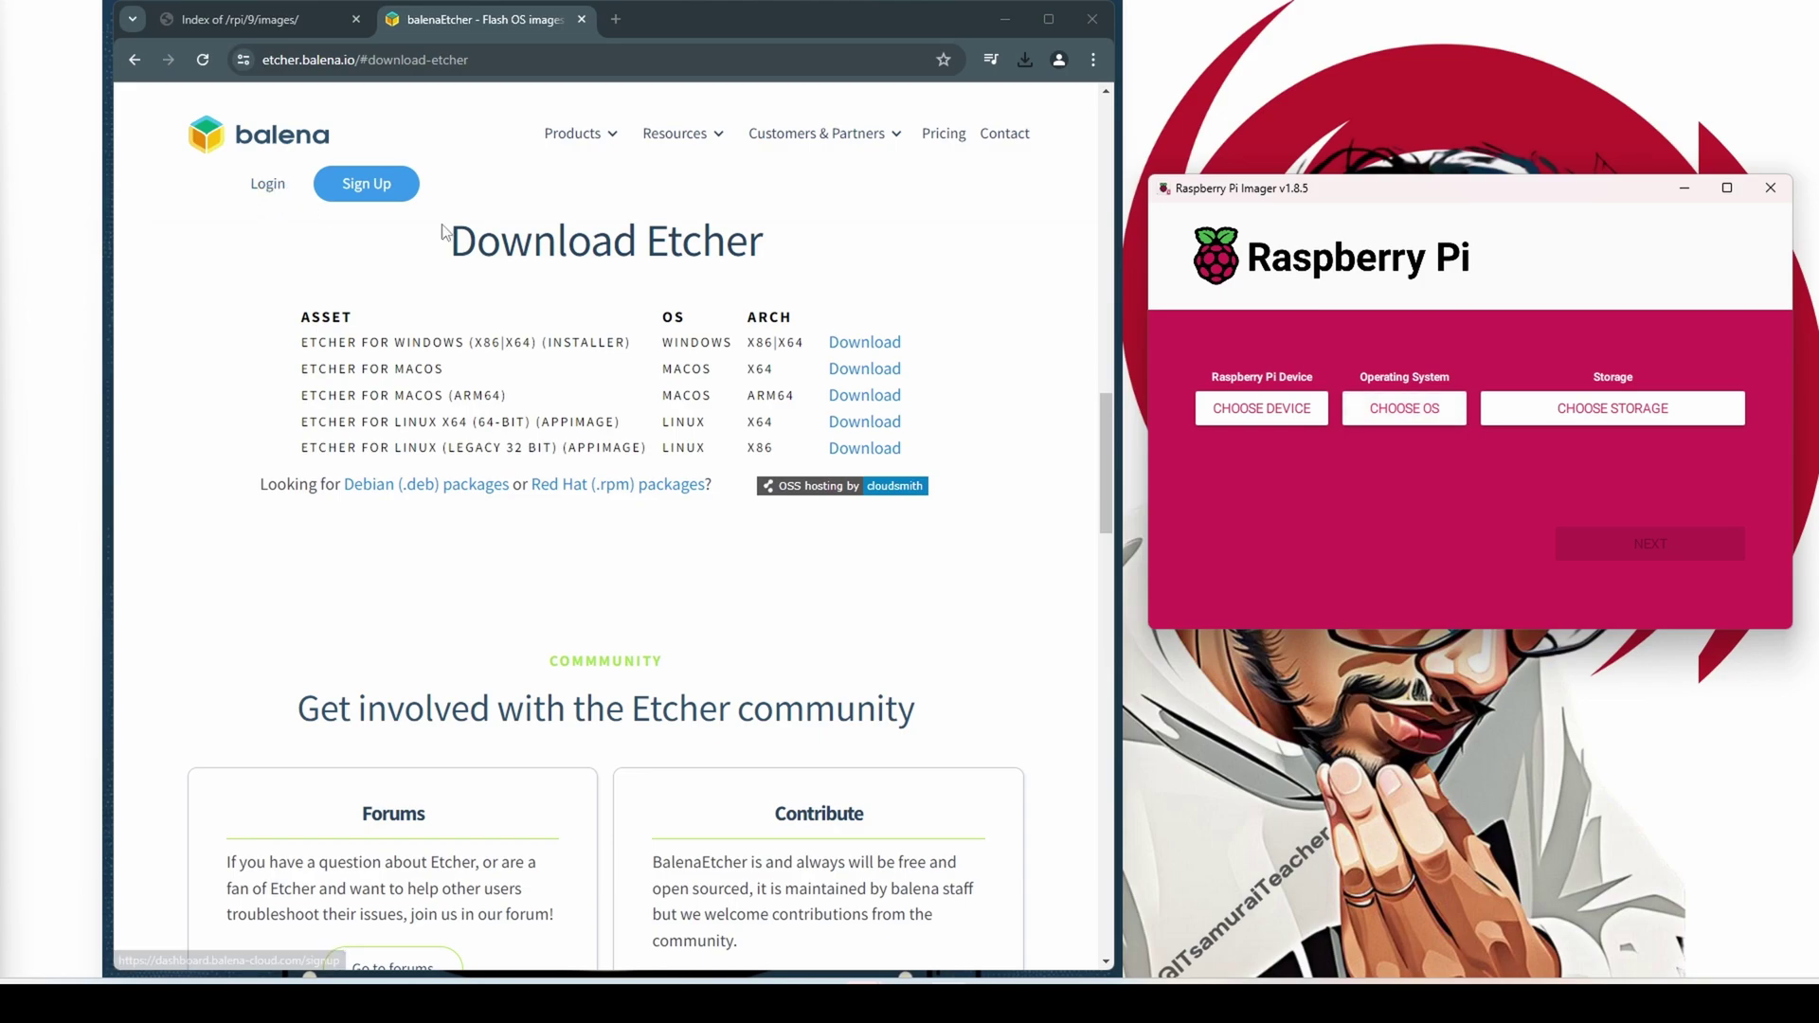
pyautogui.moveTo(1310, 193); pyautogui.dragTo(1286, 190)
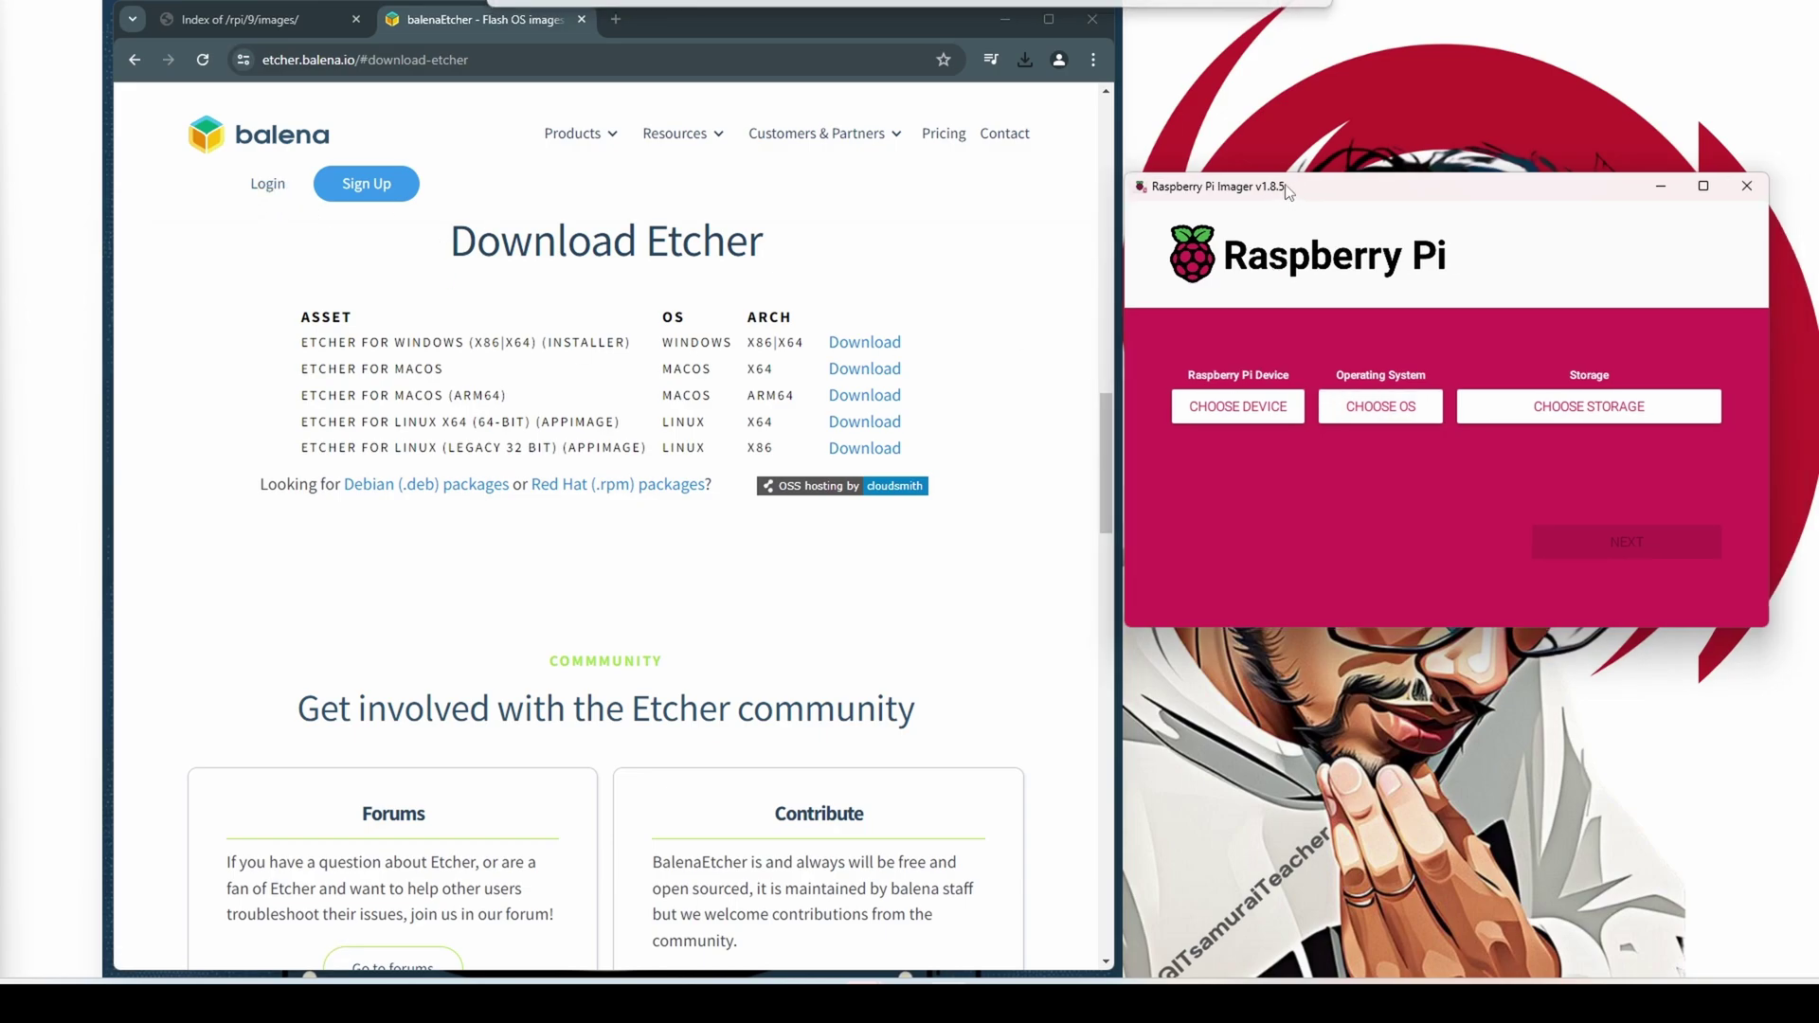
pyautogui.click(1249, 403)
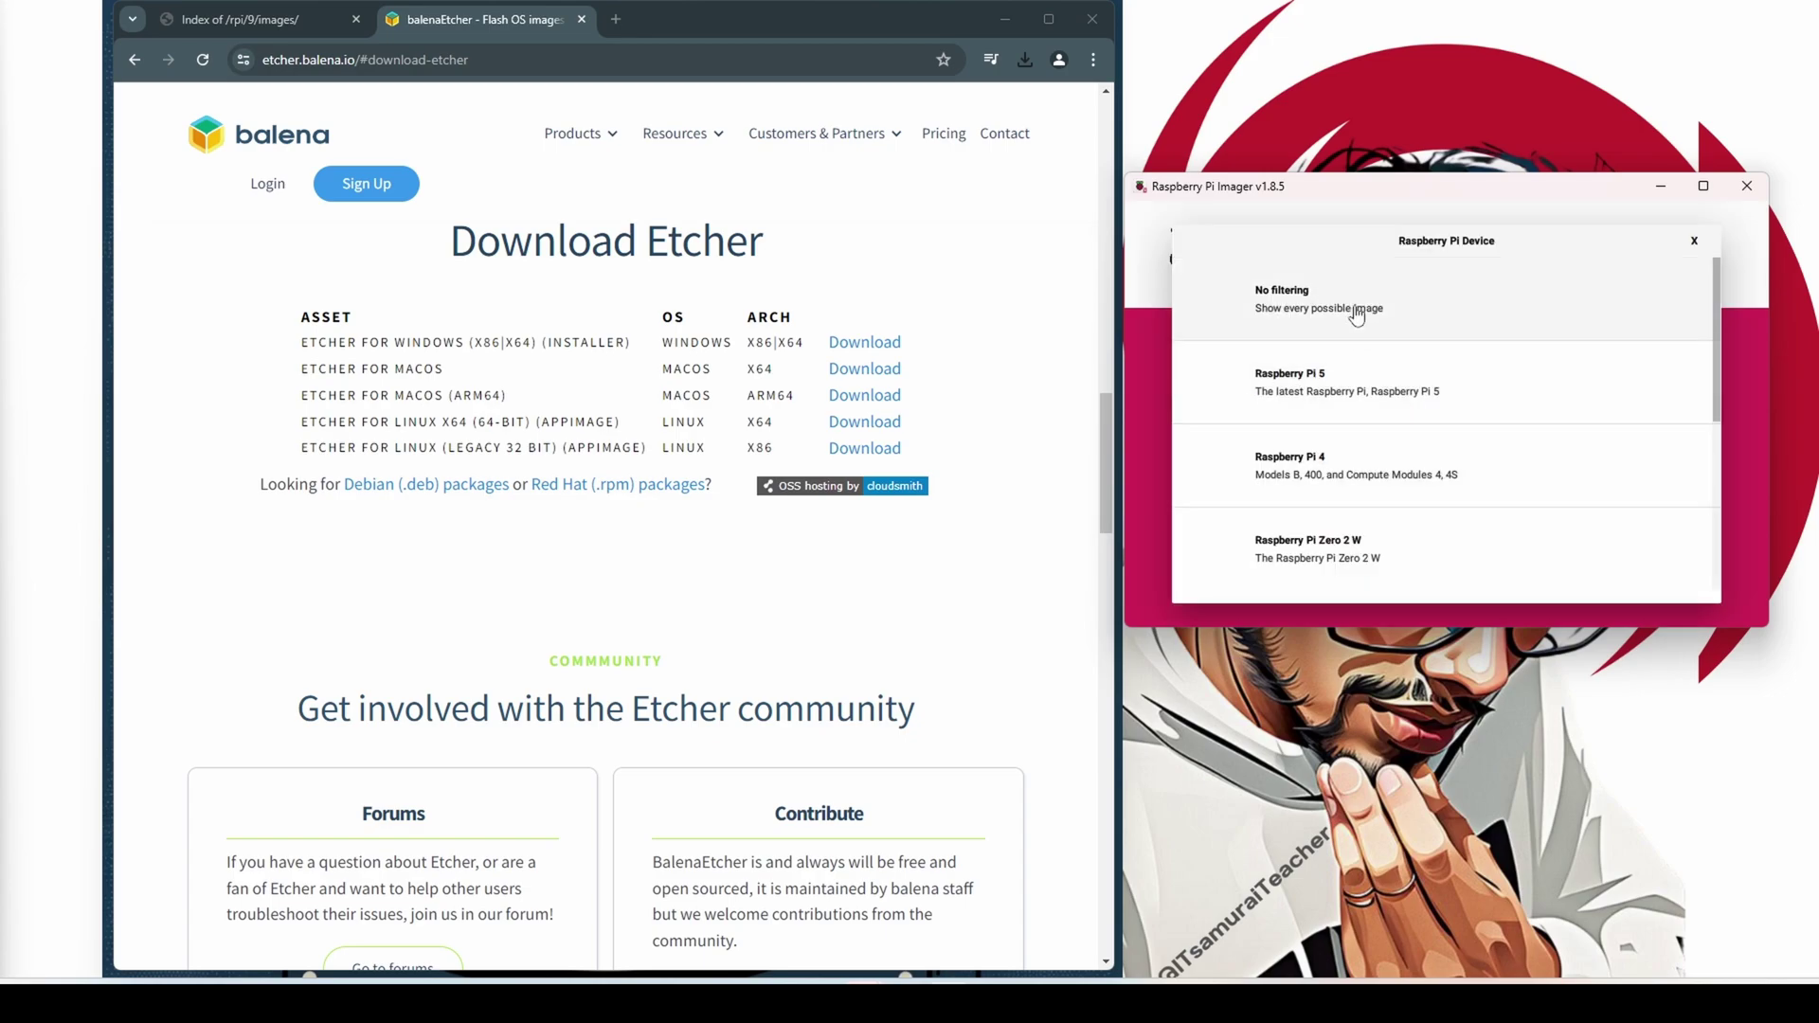
pyautogui.click(1318, 407)
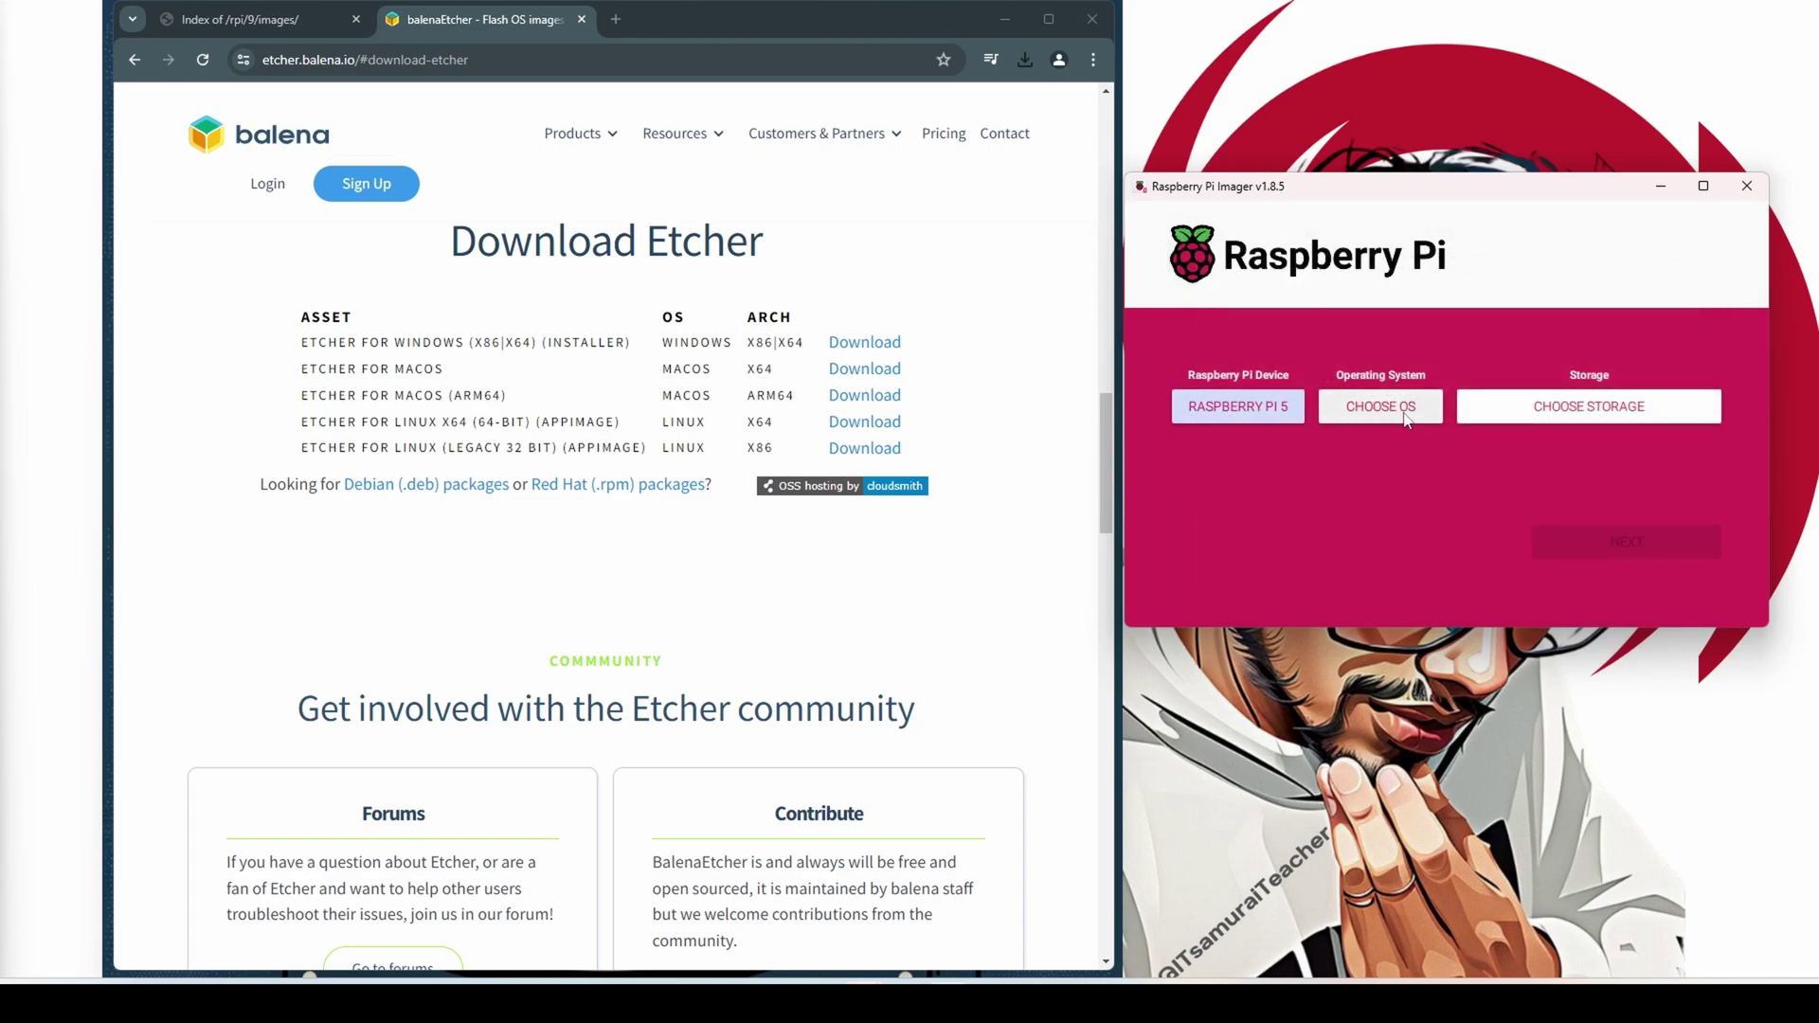
# Use the custom AlmaLinux GNOME .raw.xz image as the OS and the SSK SCSI Disk as storage
pyautogui.click(1369, 410)
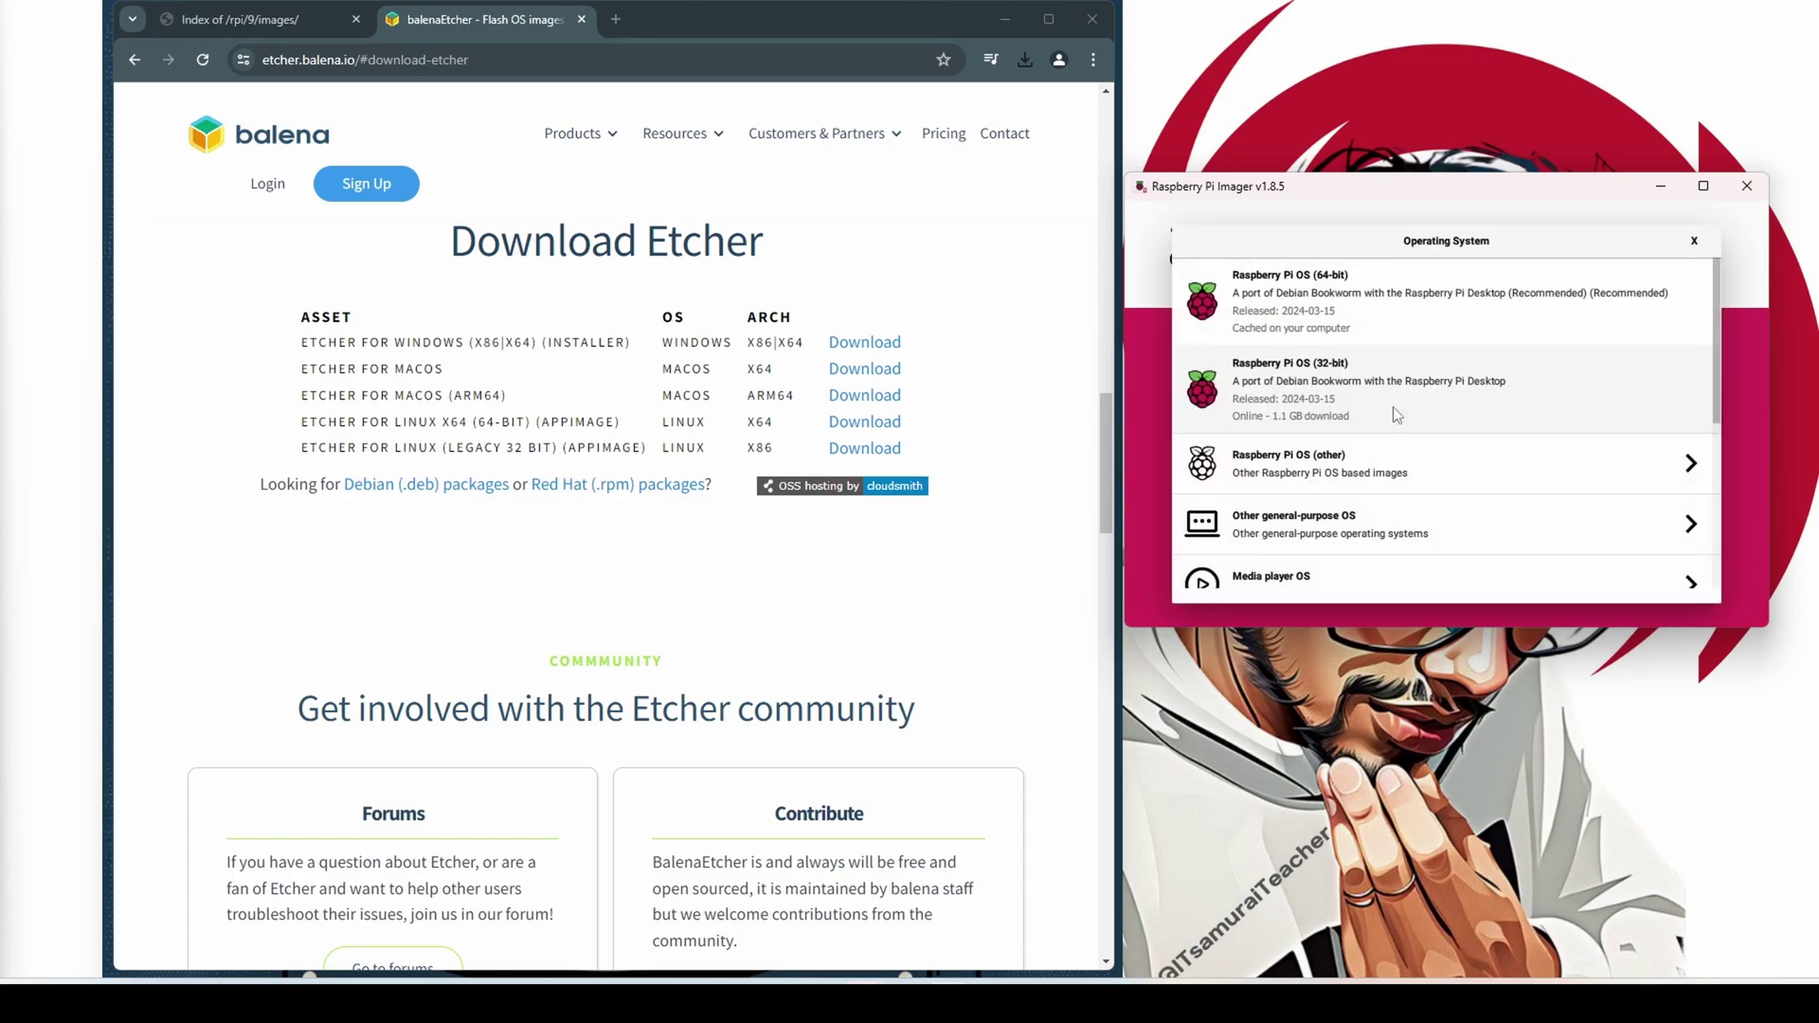
pyautogui.scroll(-5, 1397, 422)
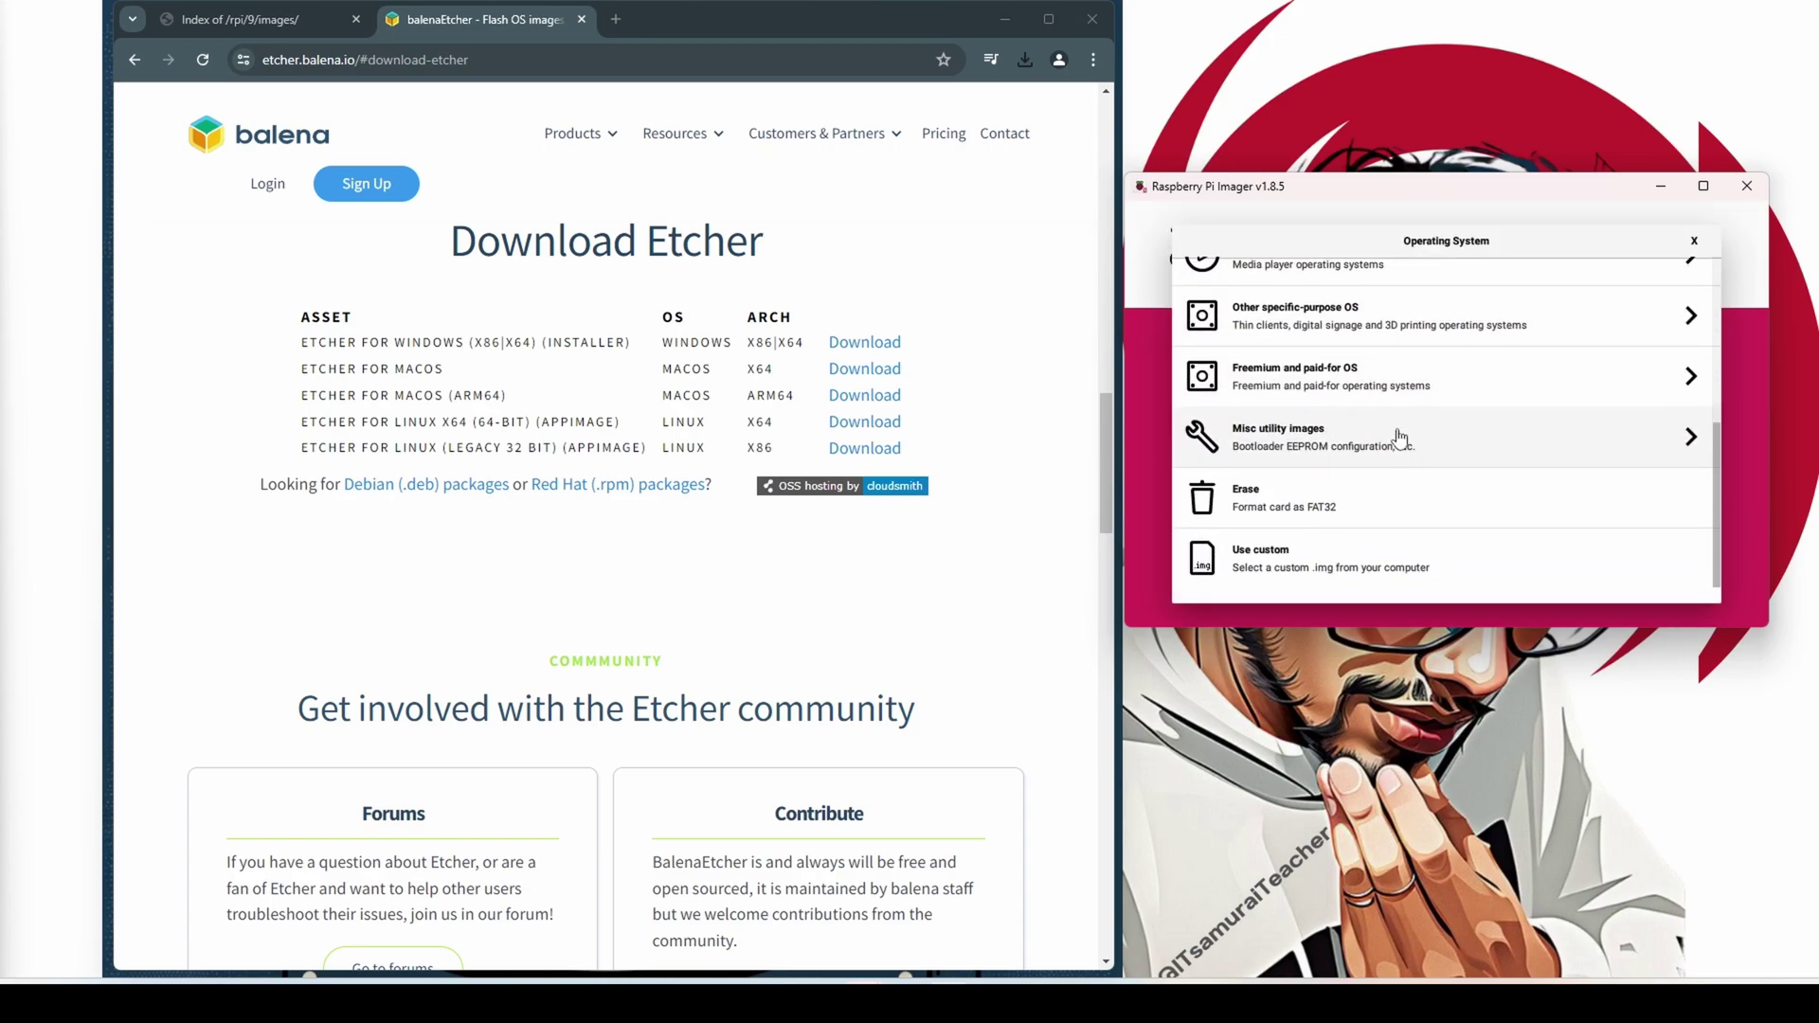
pyautogui.click(1279, 557)
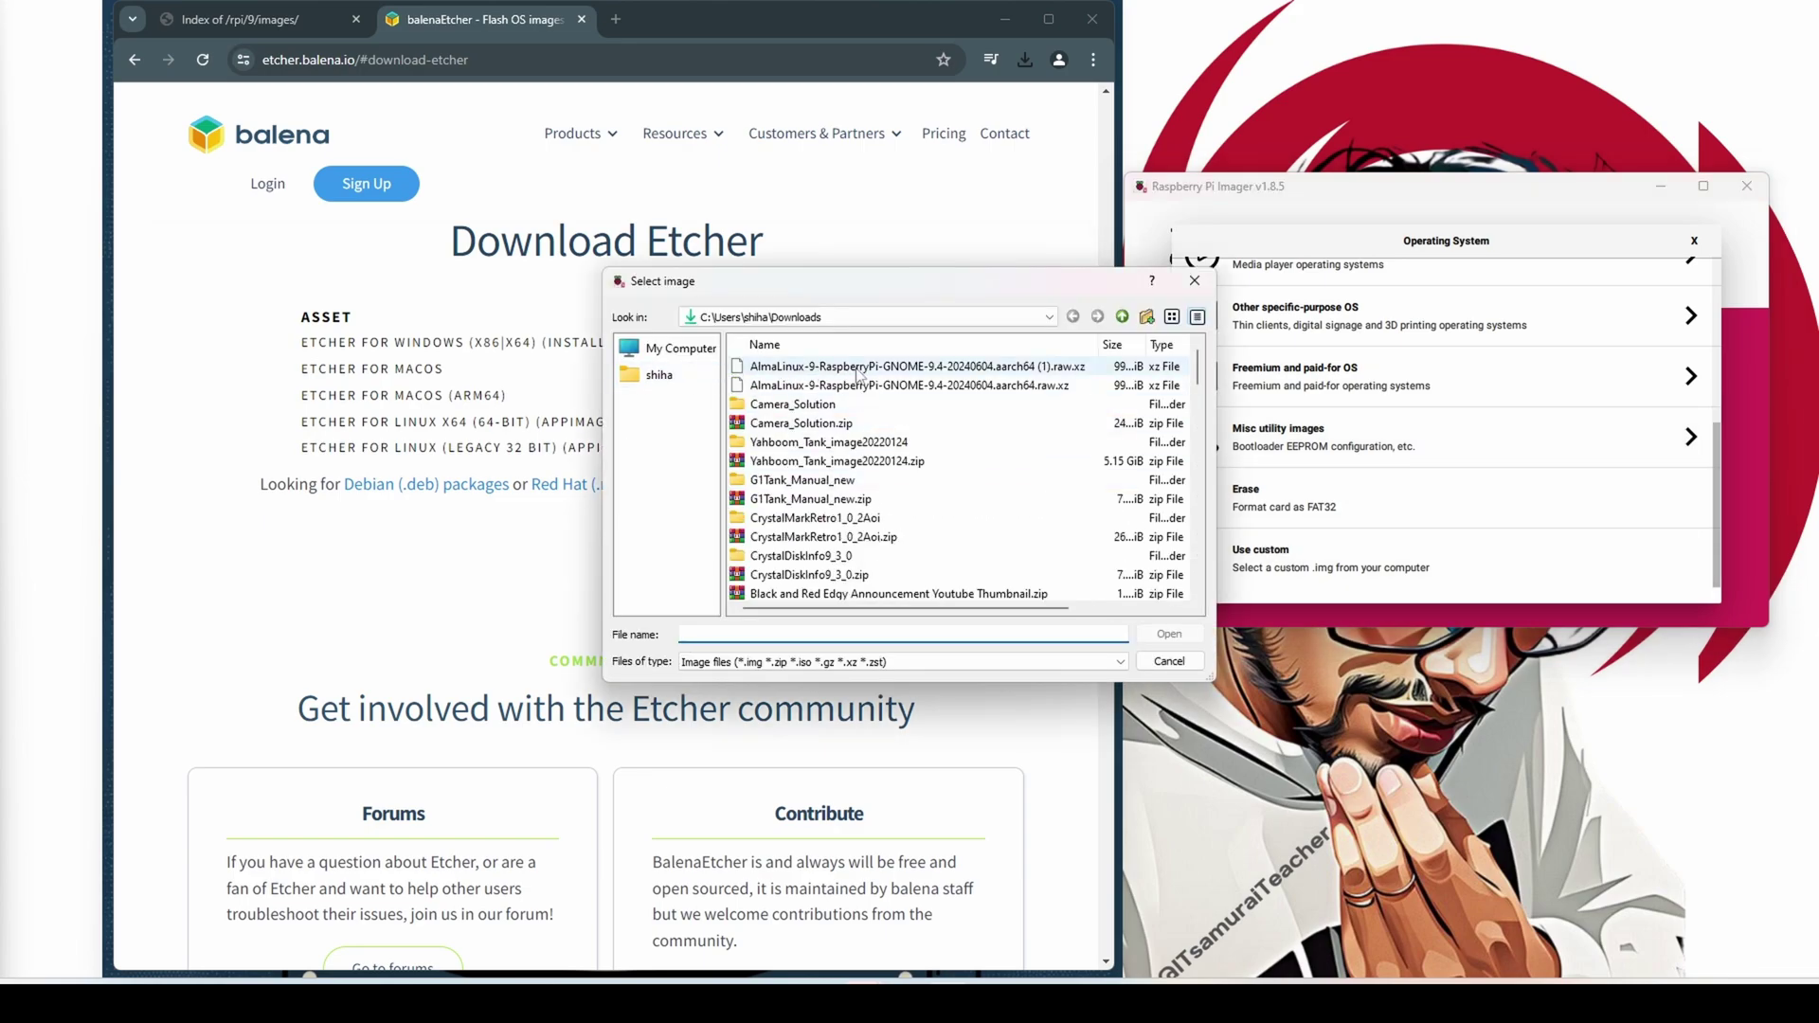
pyautogui.click(919, 385)
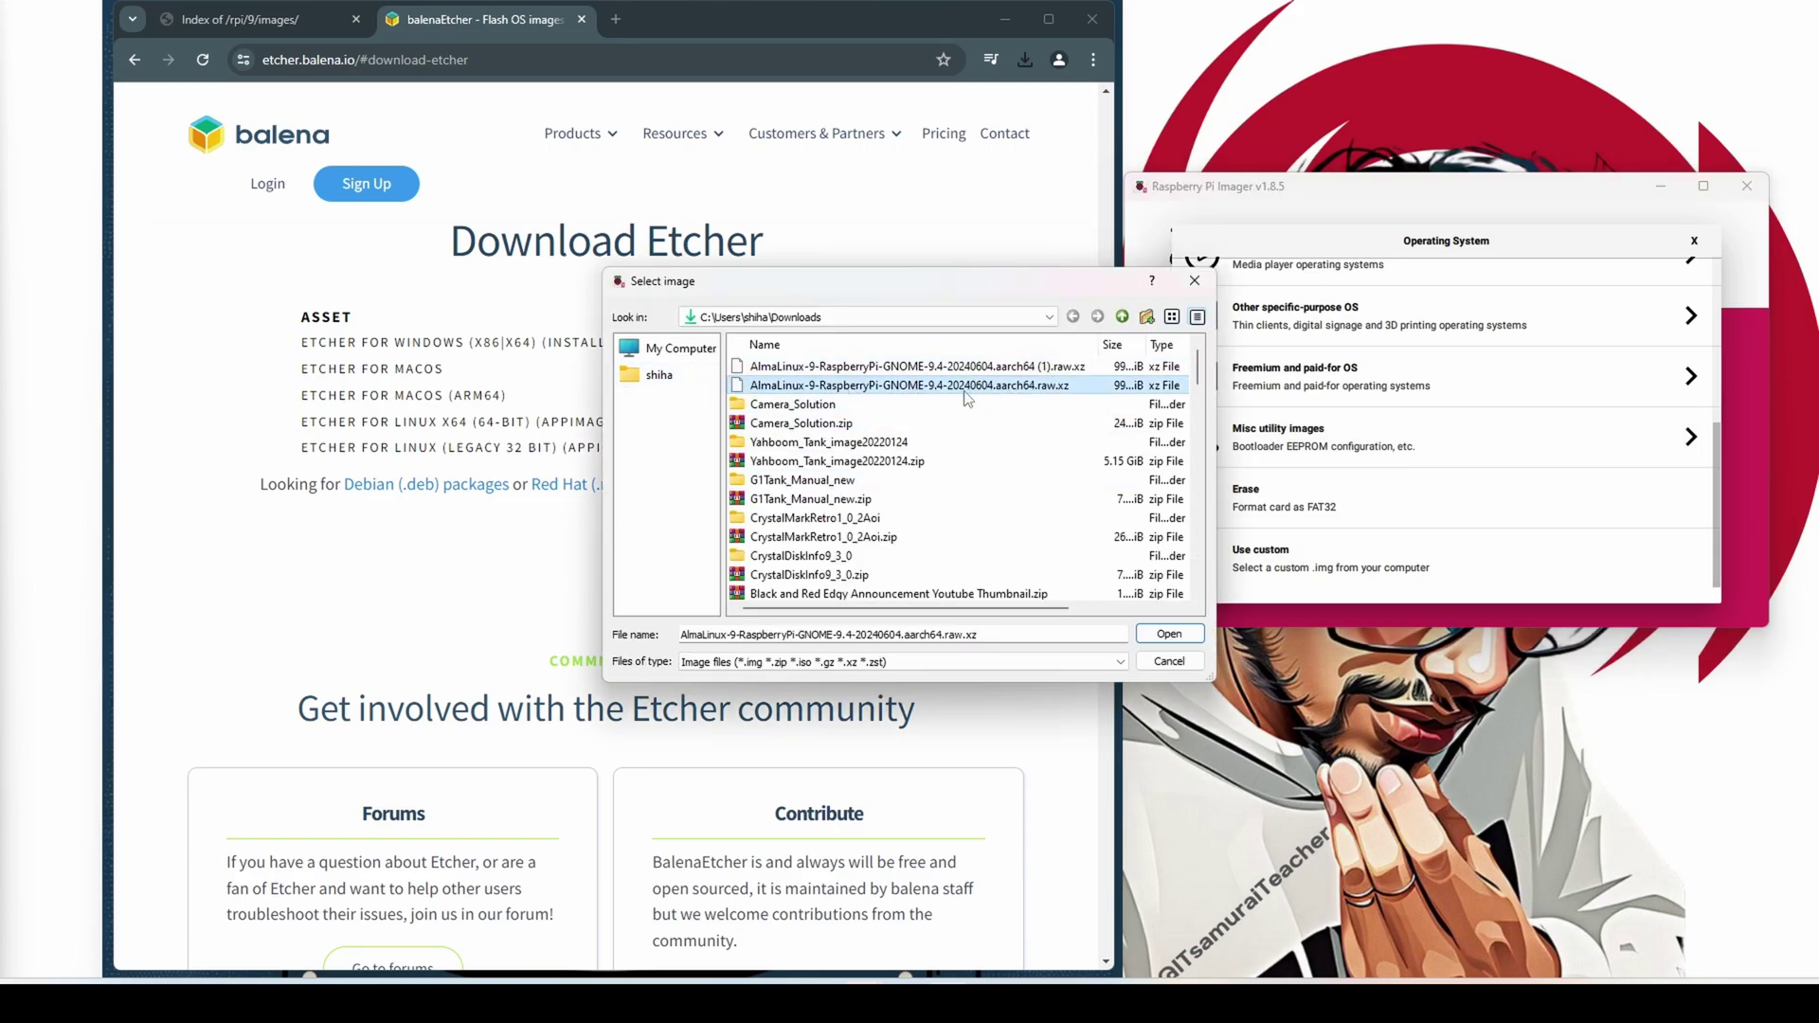
pyautogui.doubleClick(888, 391)
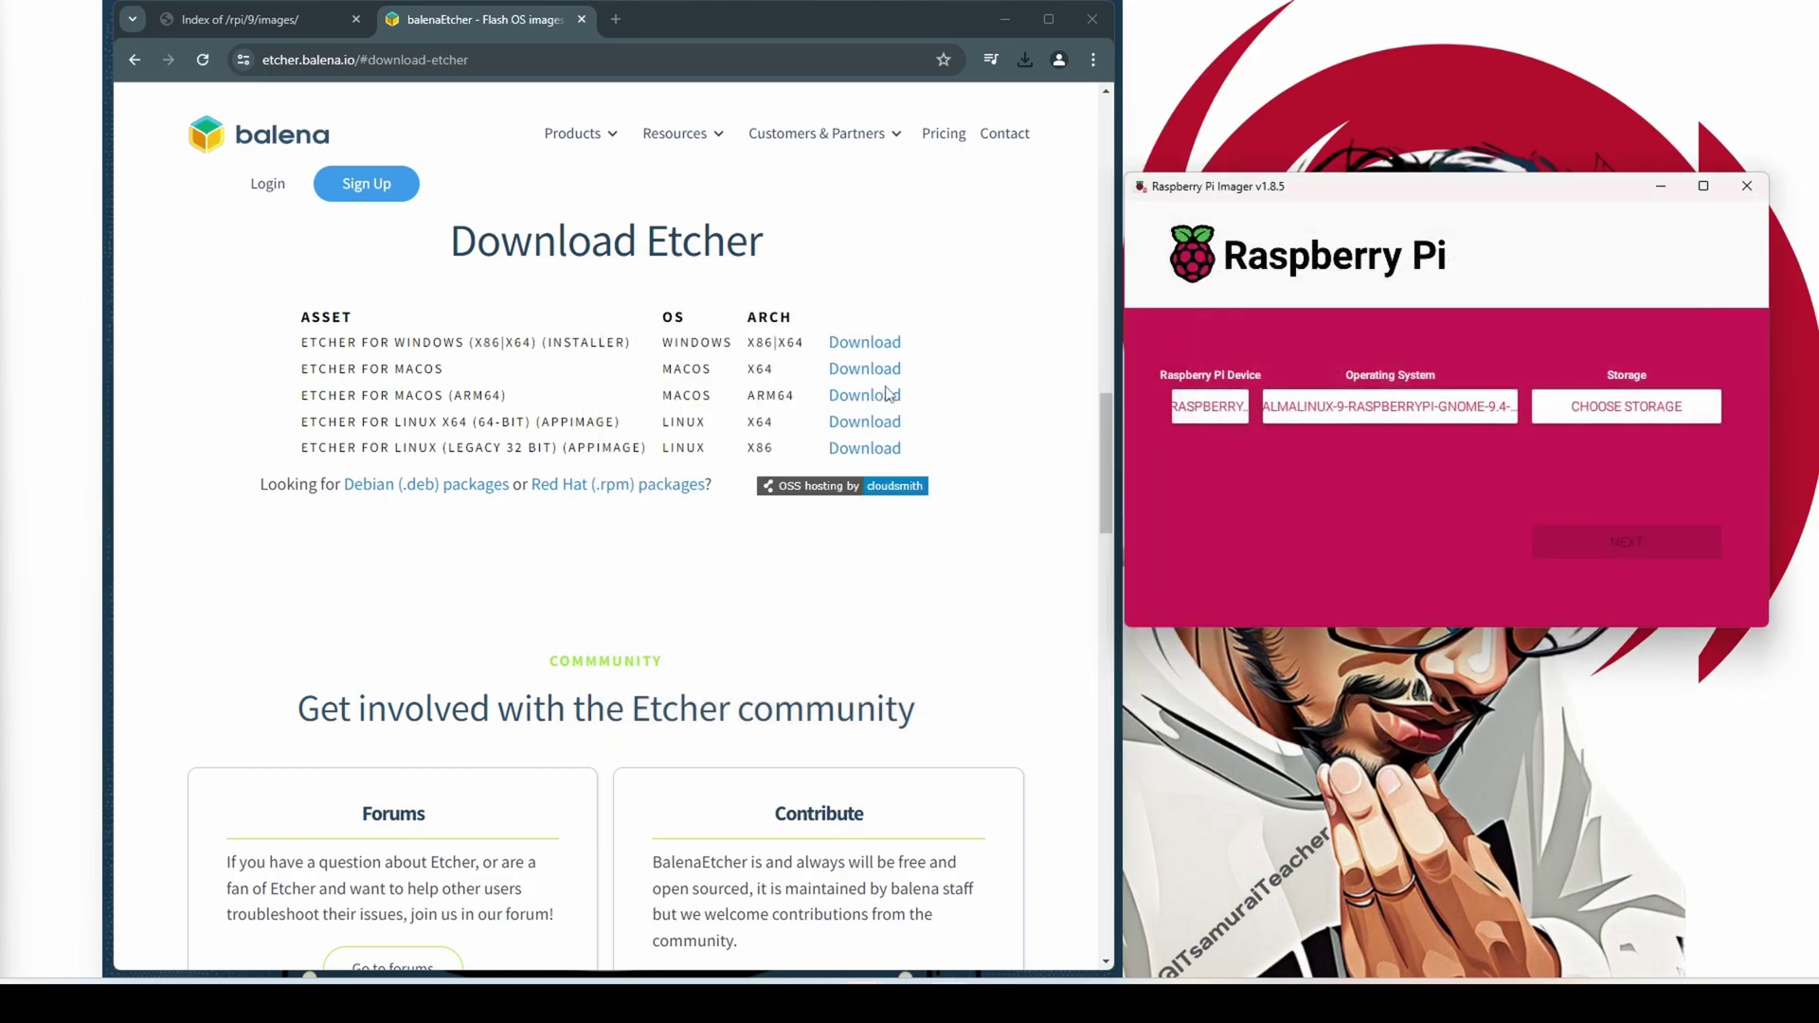
pyautogui.click(1646, 410)
pyautogui.click(1326, 296)
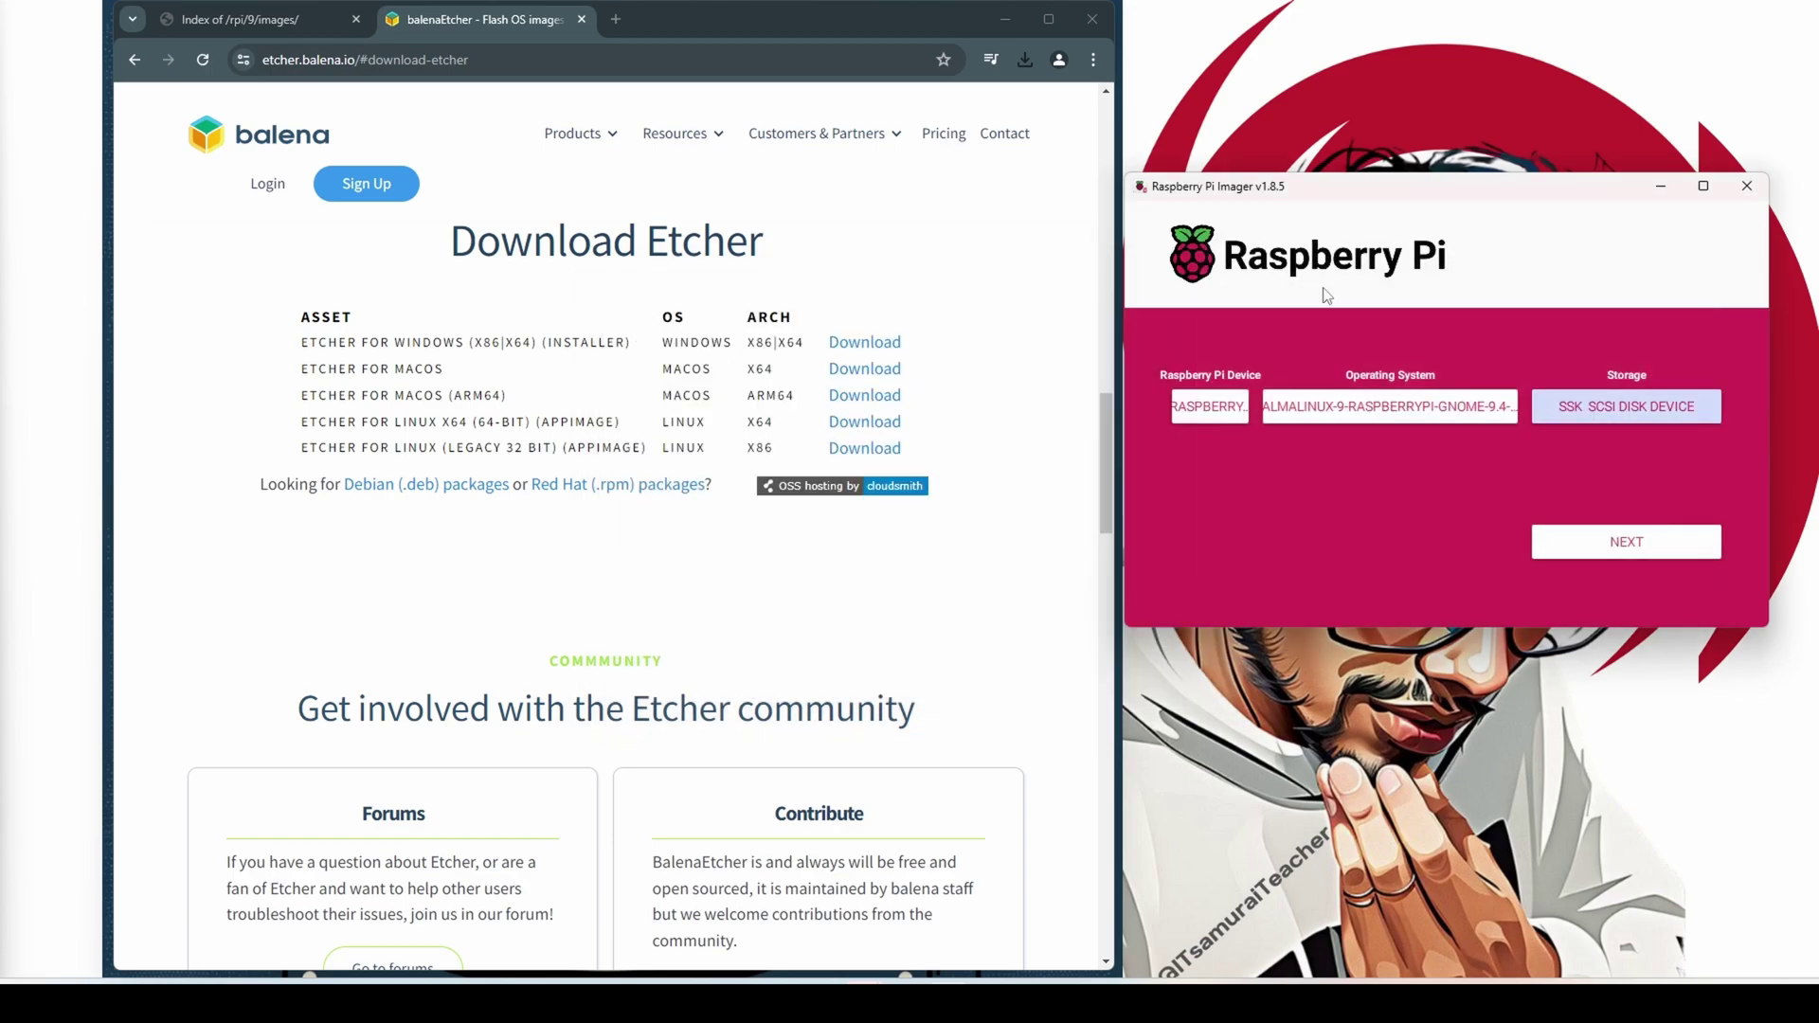
# In OS customisation, set hostname AlmaLinux, append 5 to the username, and enter a new password
pyautogui.click(1621, 547)
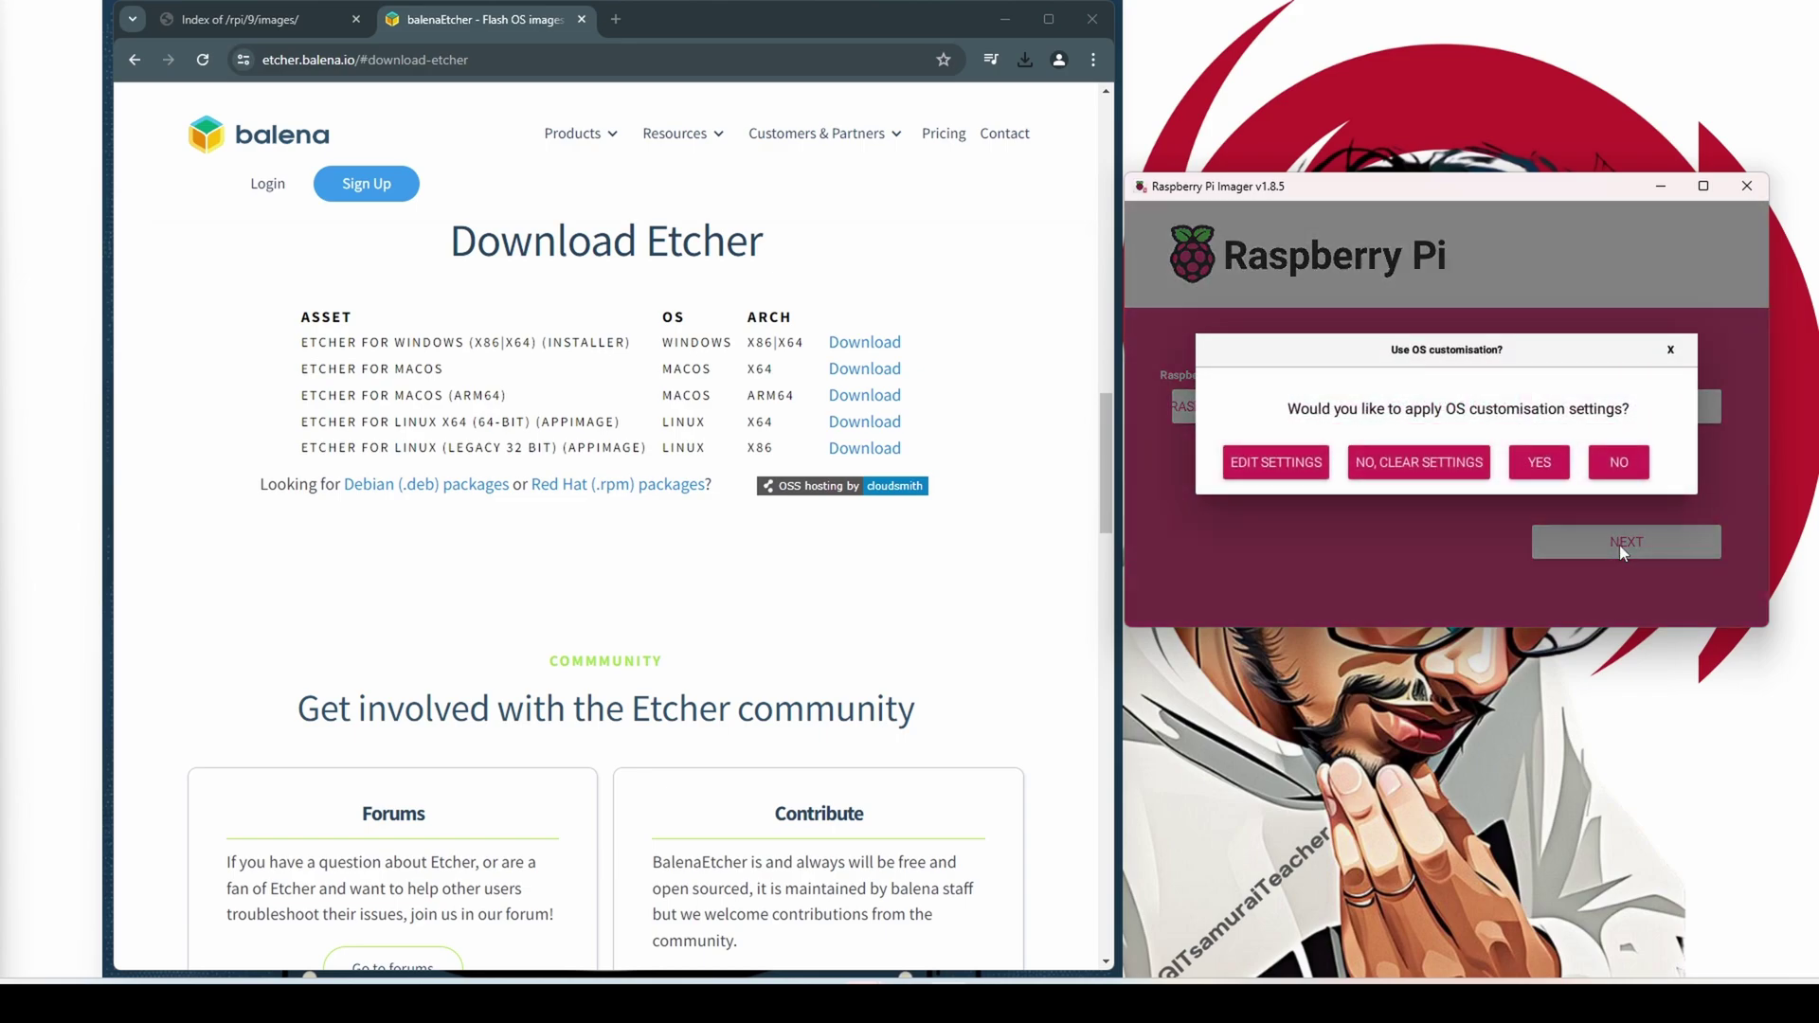
pyautogui.click(1247, 464)
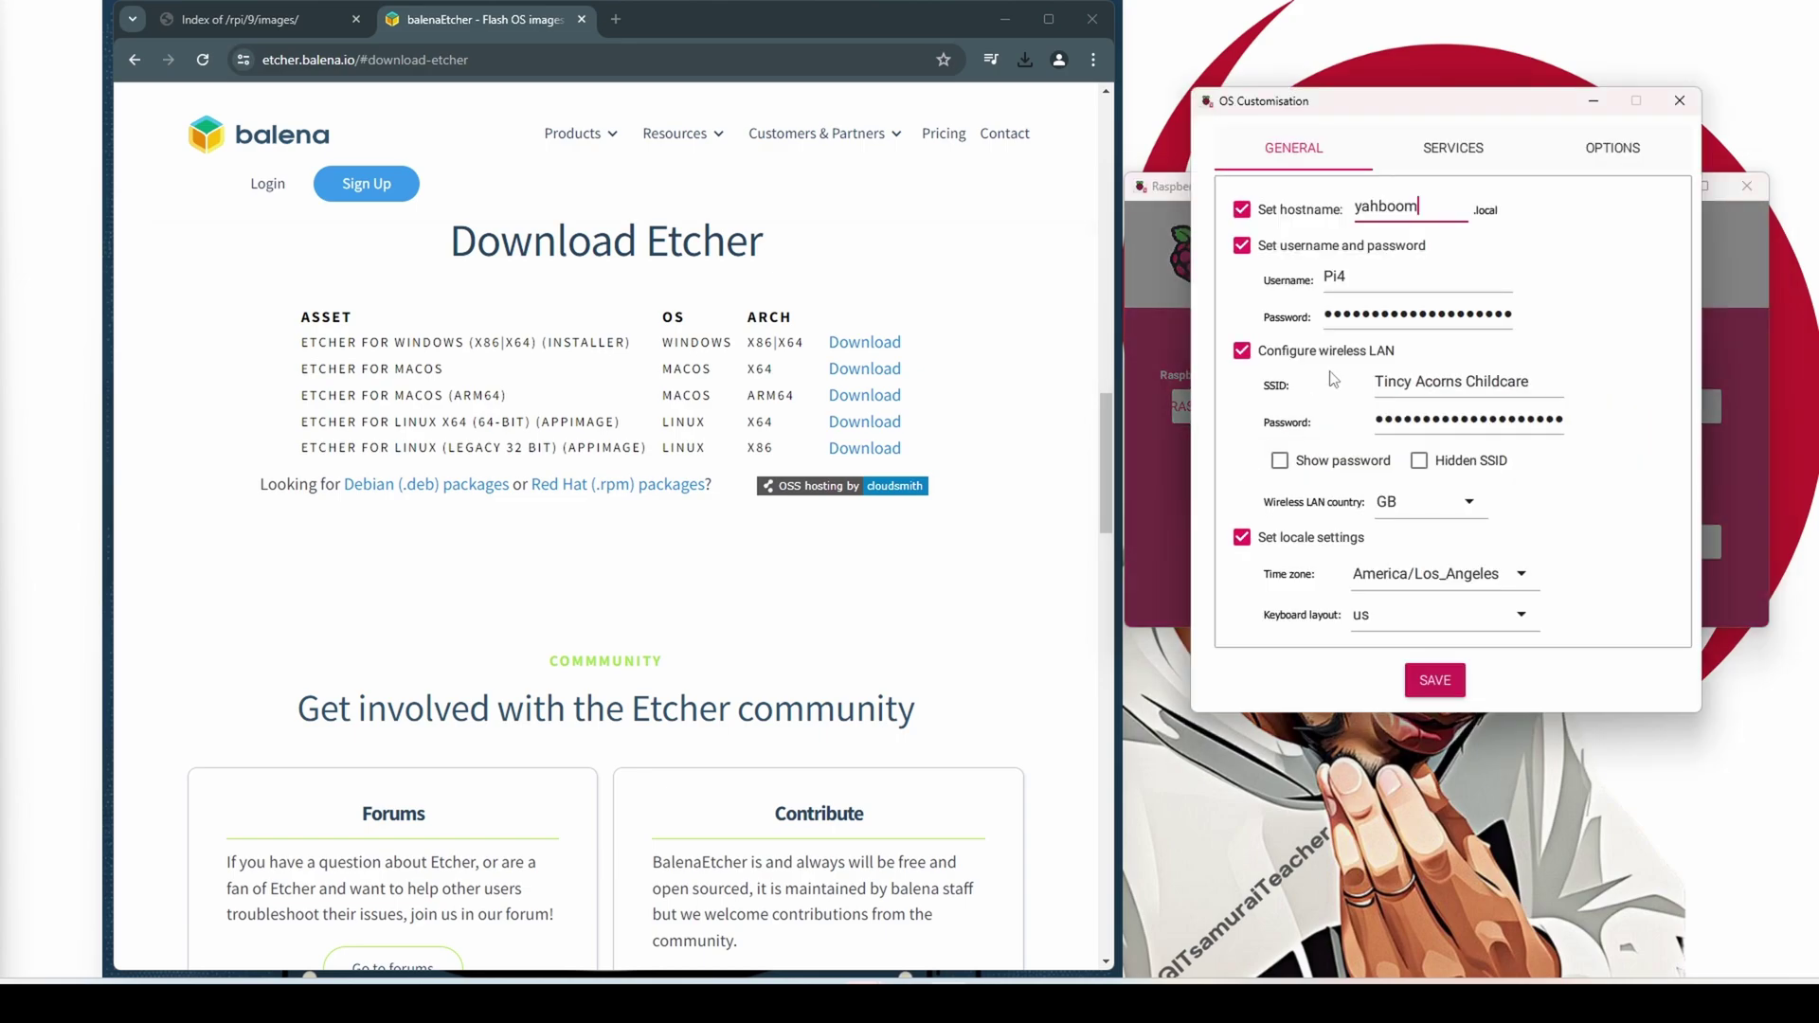
pyautogui.click(1391, 201)
pyautogui.doubleClick(1390, 201)
pyautogui.write('AlmaLinux')
pyautogui.click(1369, 277)
pyautogui.write('5')
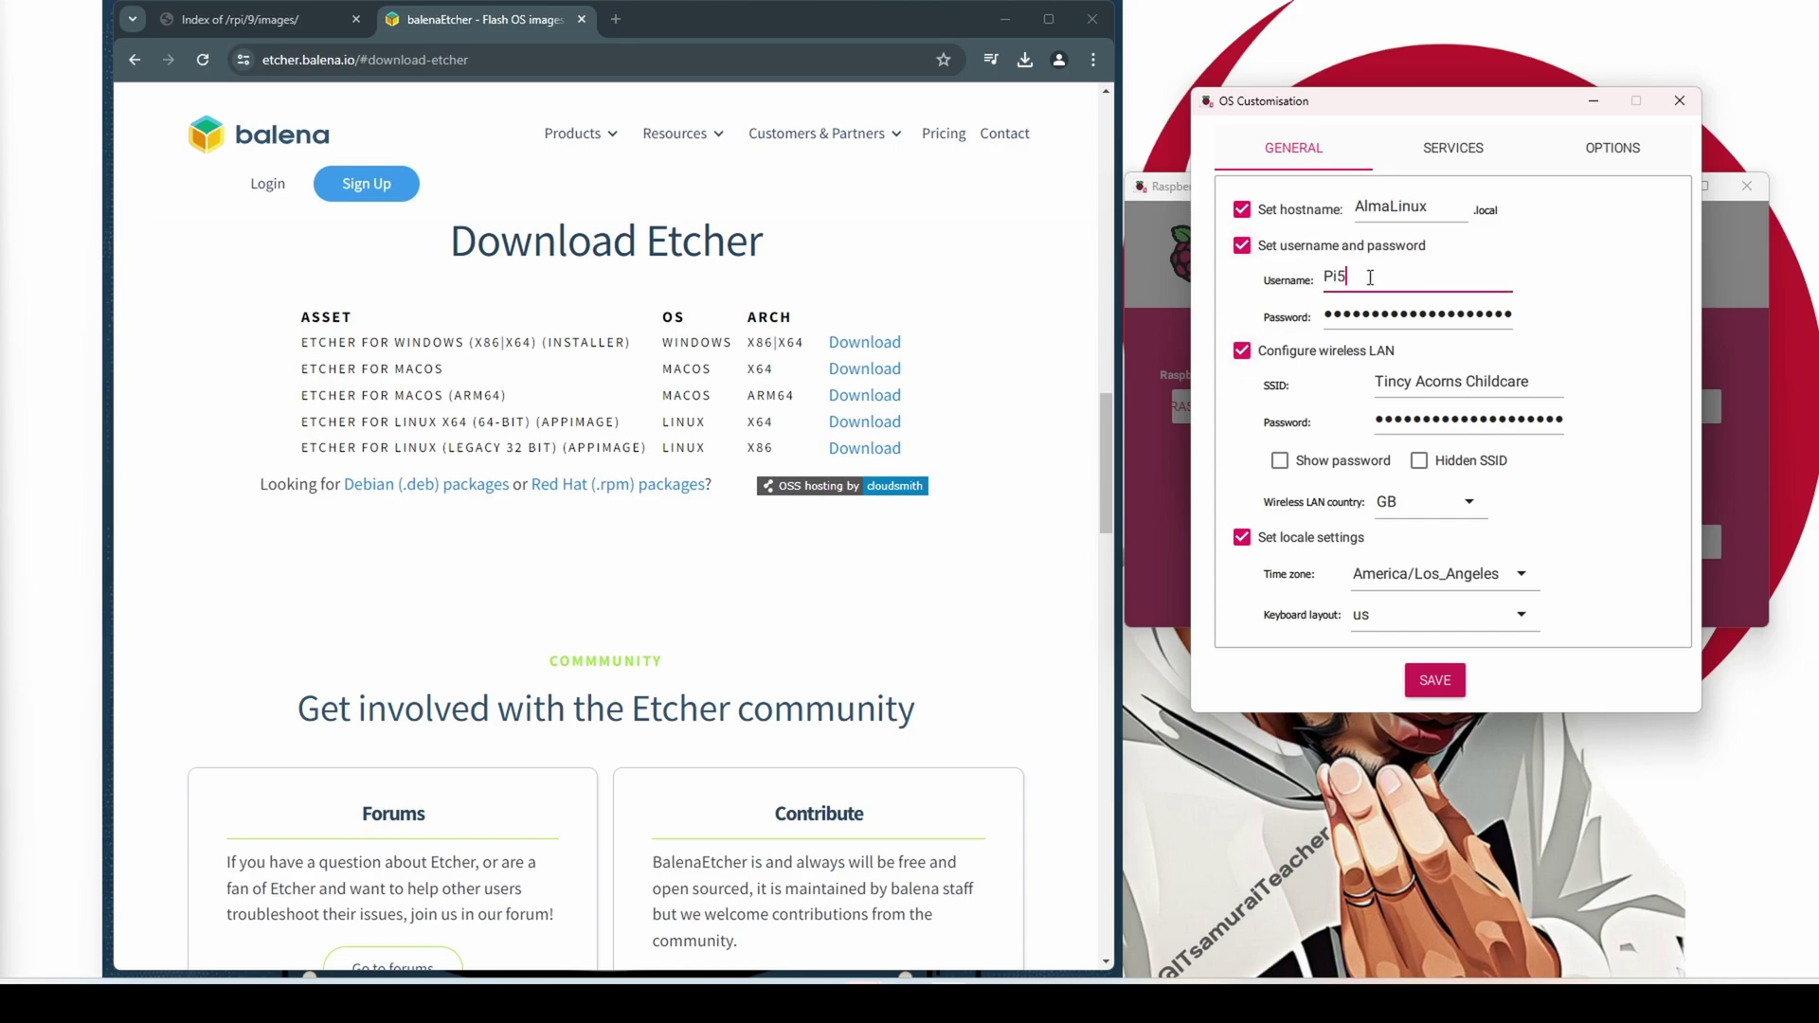
pyautogui.click(1464, 315)
pyautogui.hotkey('ctrl', 'a')
pyautogui.press('BackSpace')
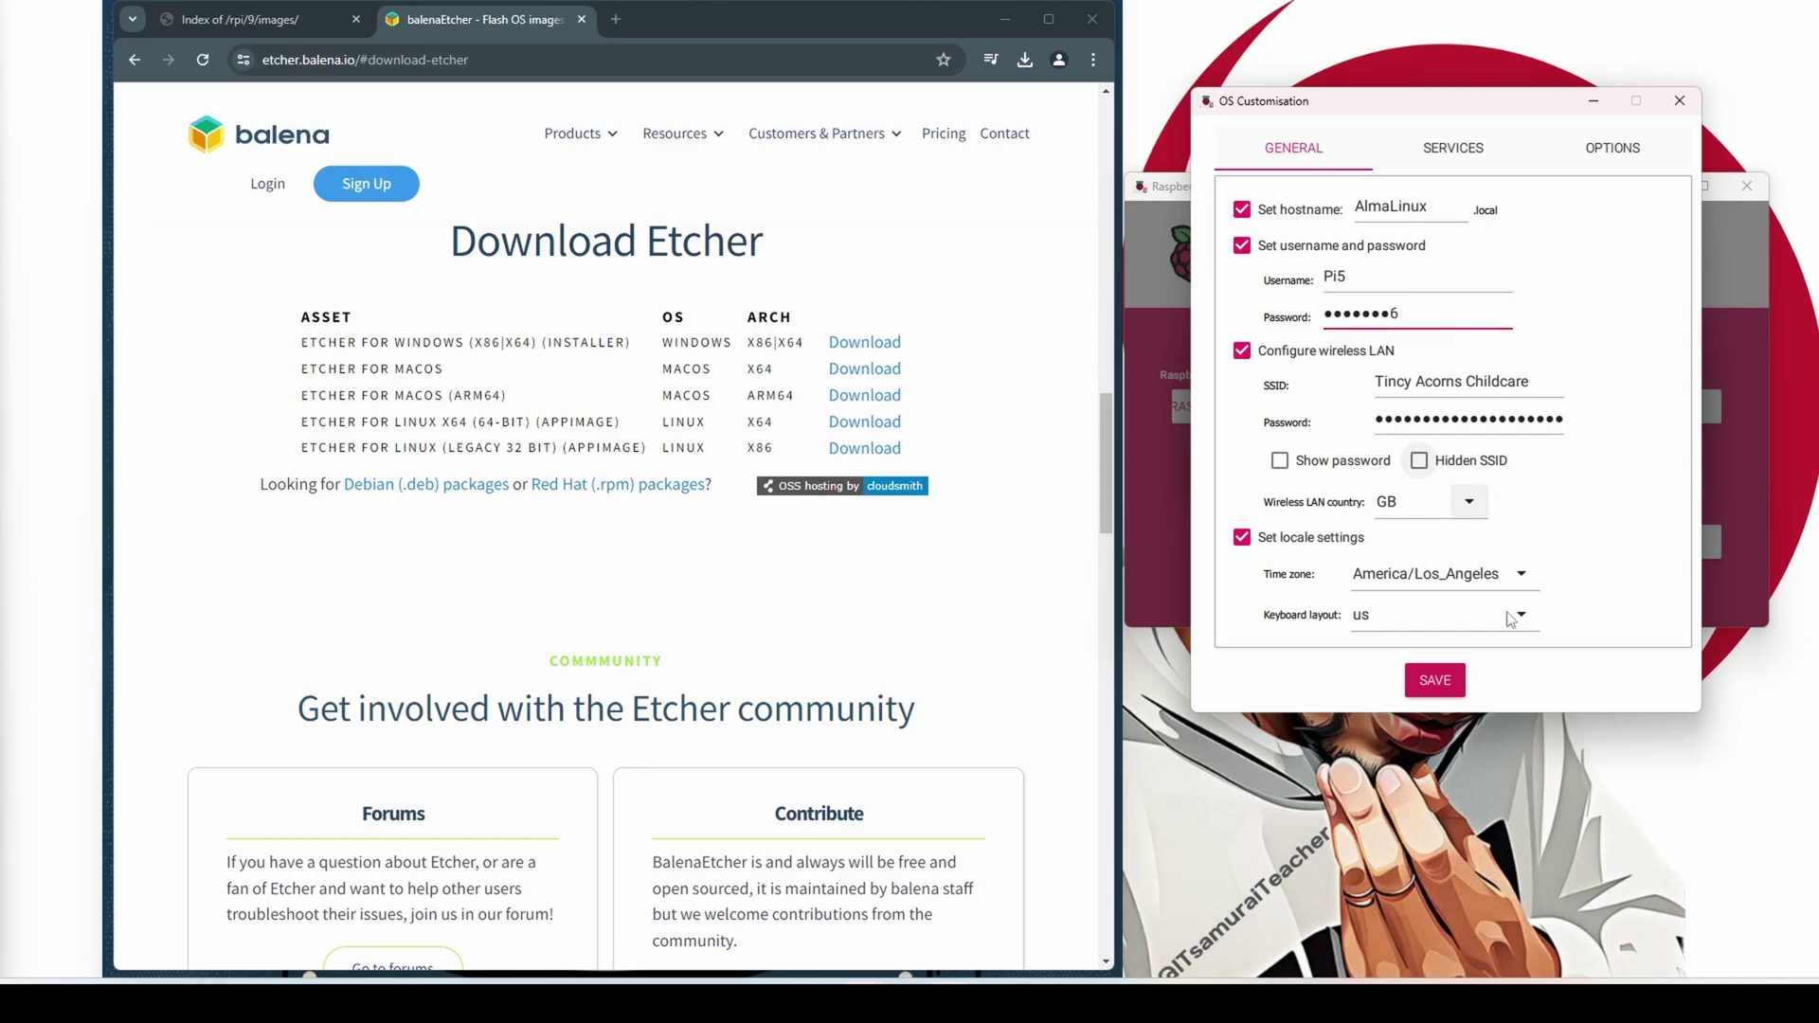
# Save and apply the customisation, then decline erasing the SSK SCSI disk
pyautogui.click(1444, 678)
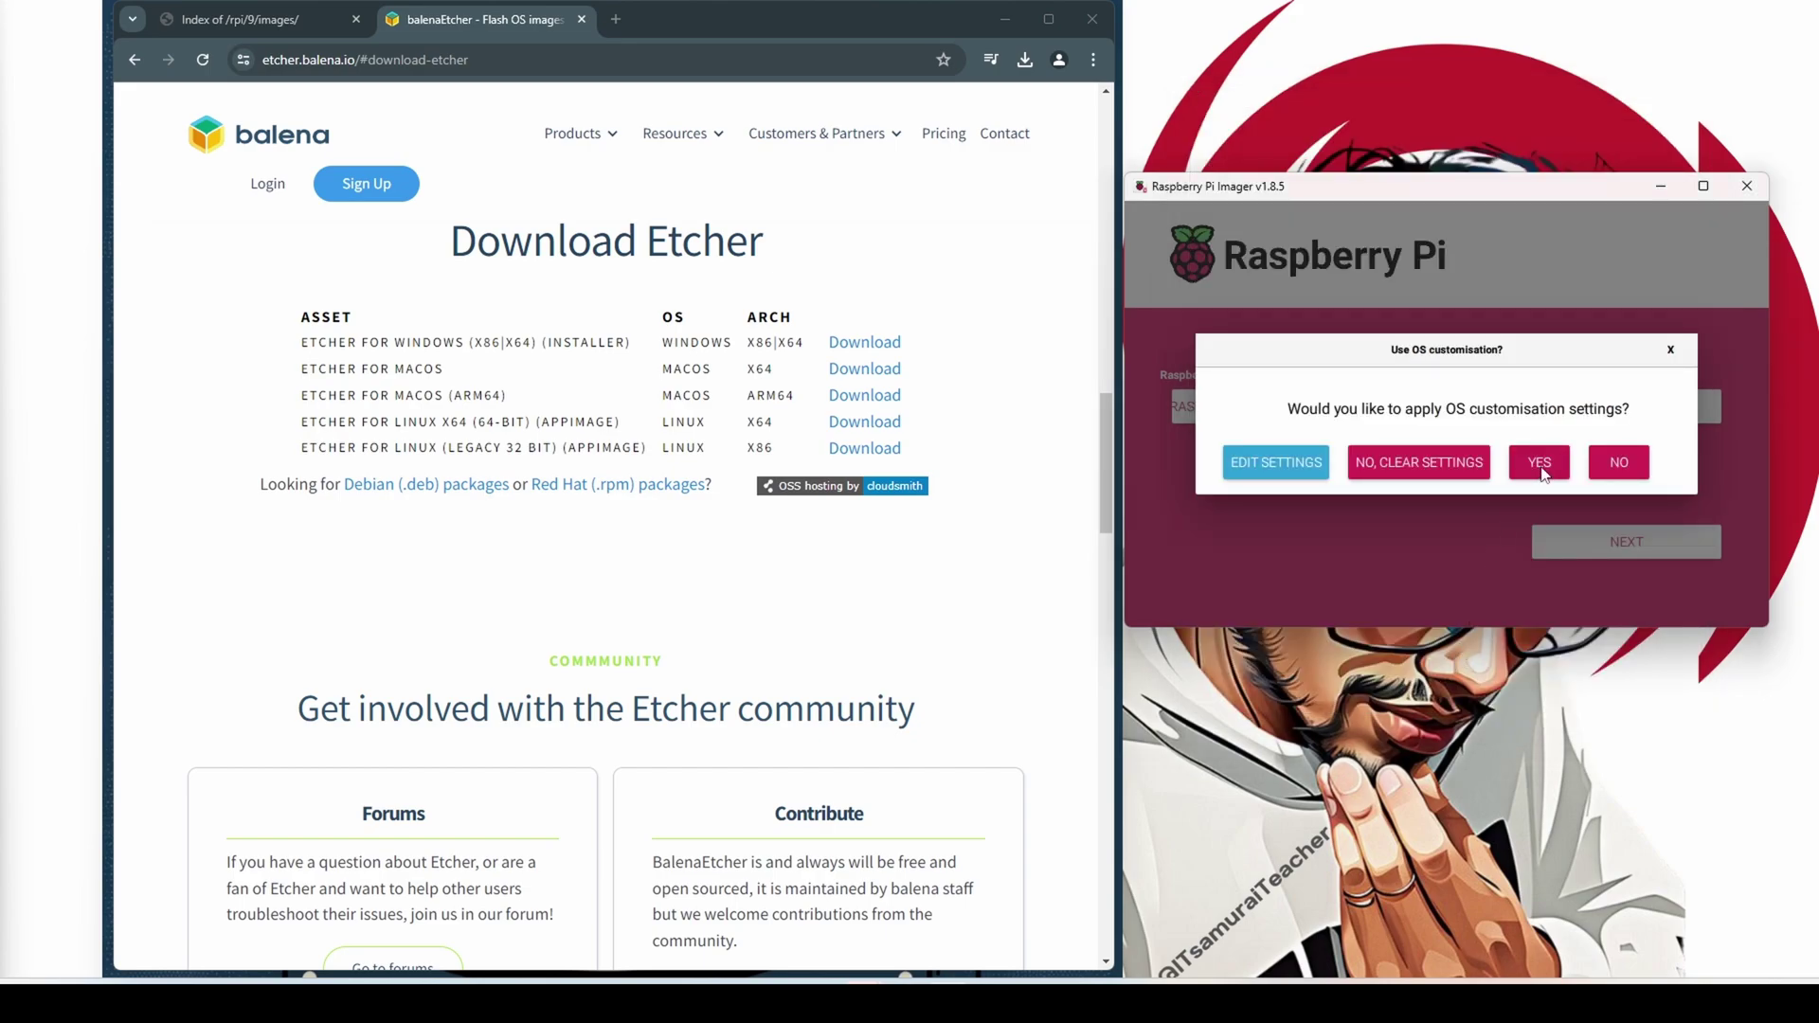
pyautogui.click(1540, 464)
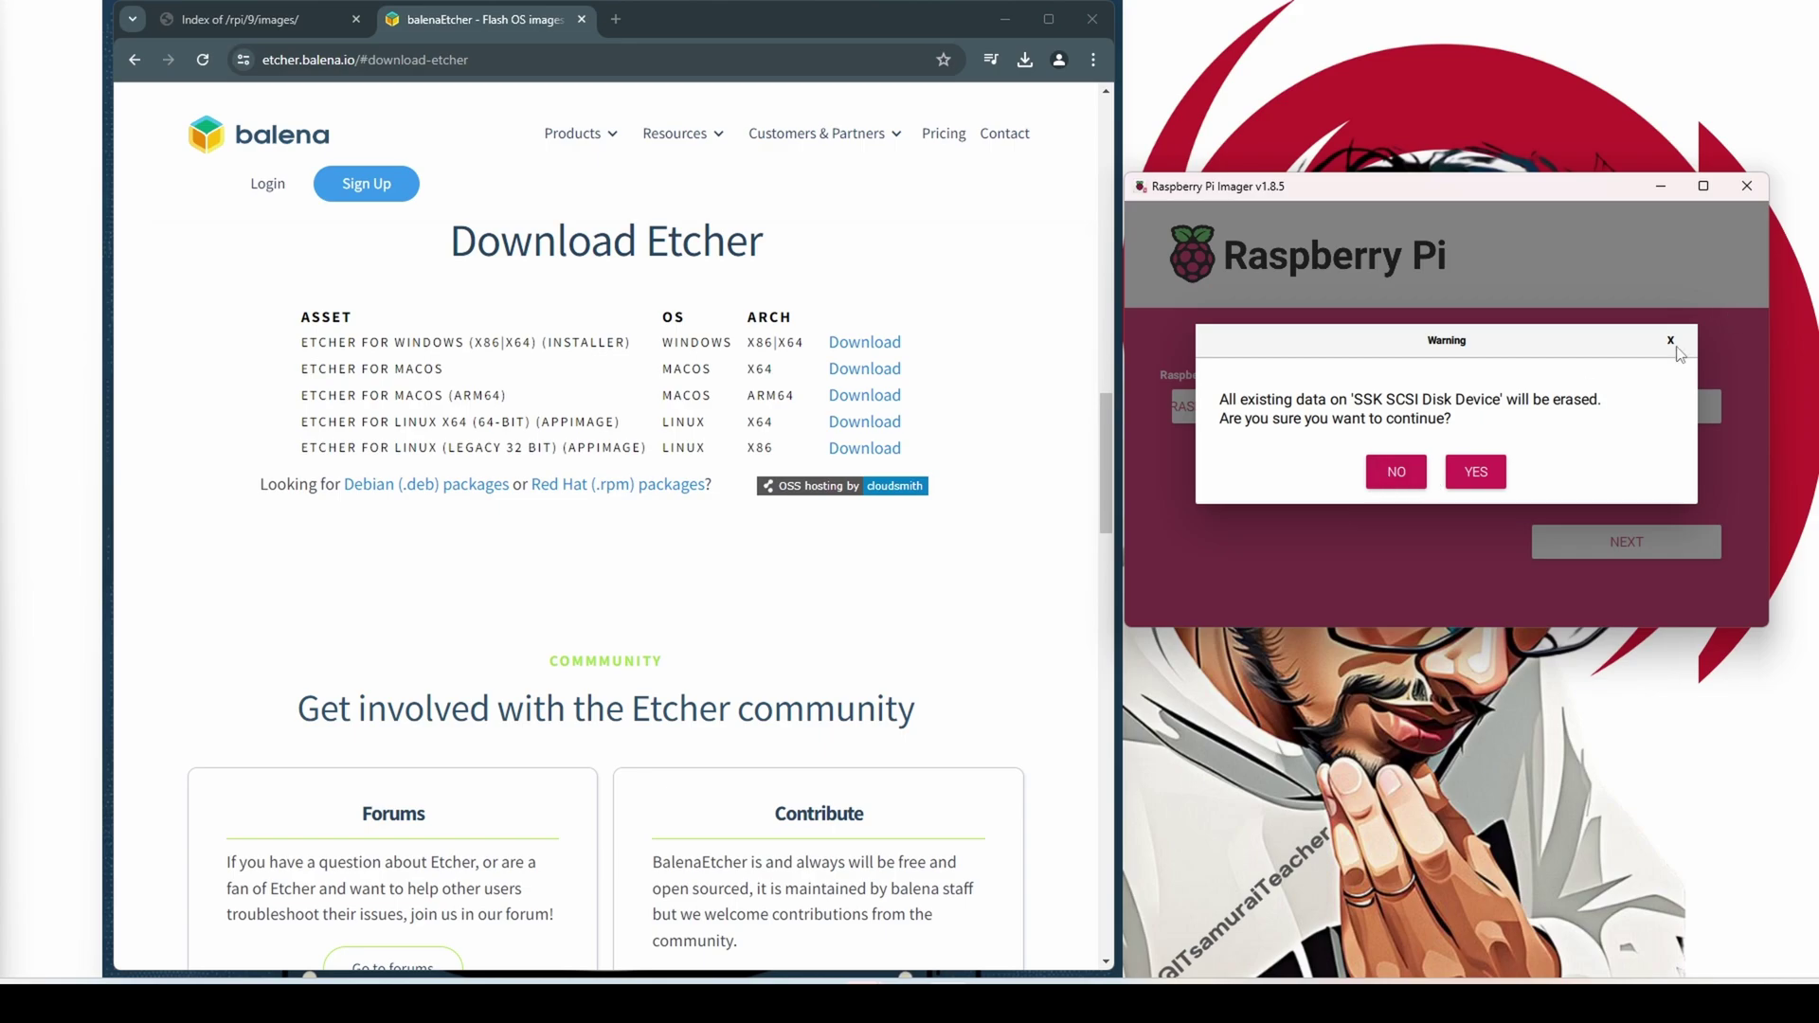
pyautogui.click(1406, 477)
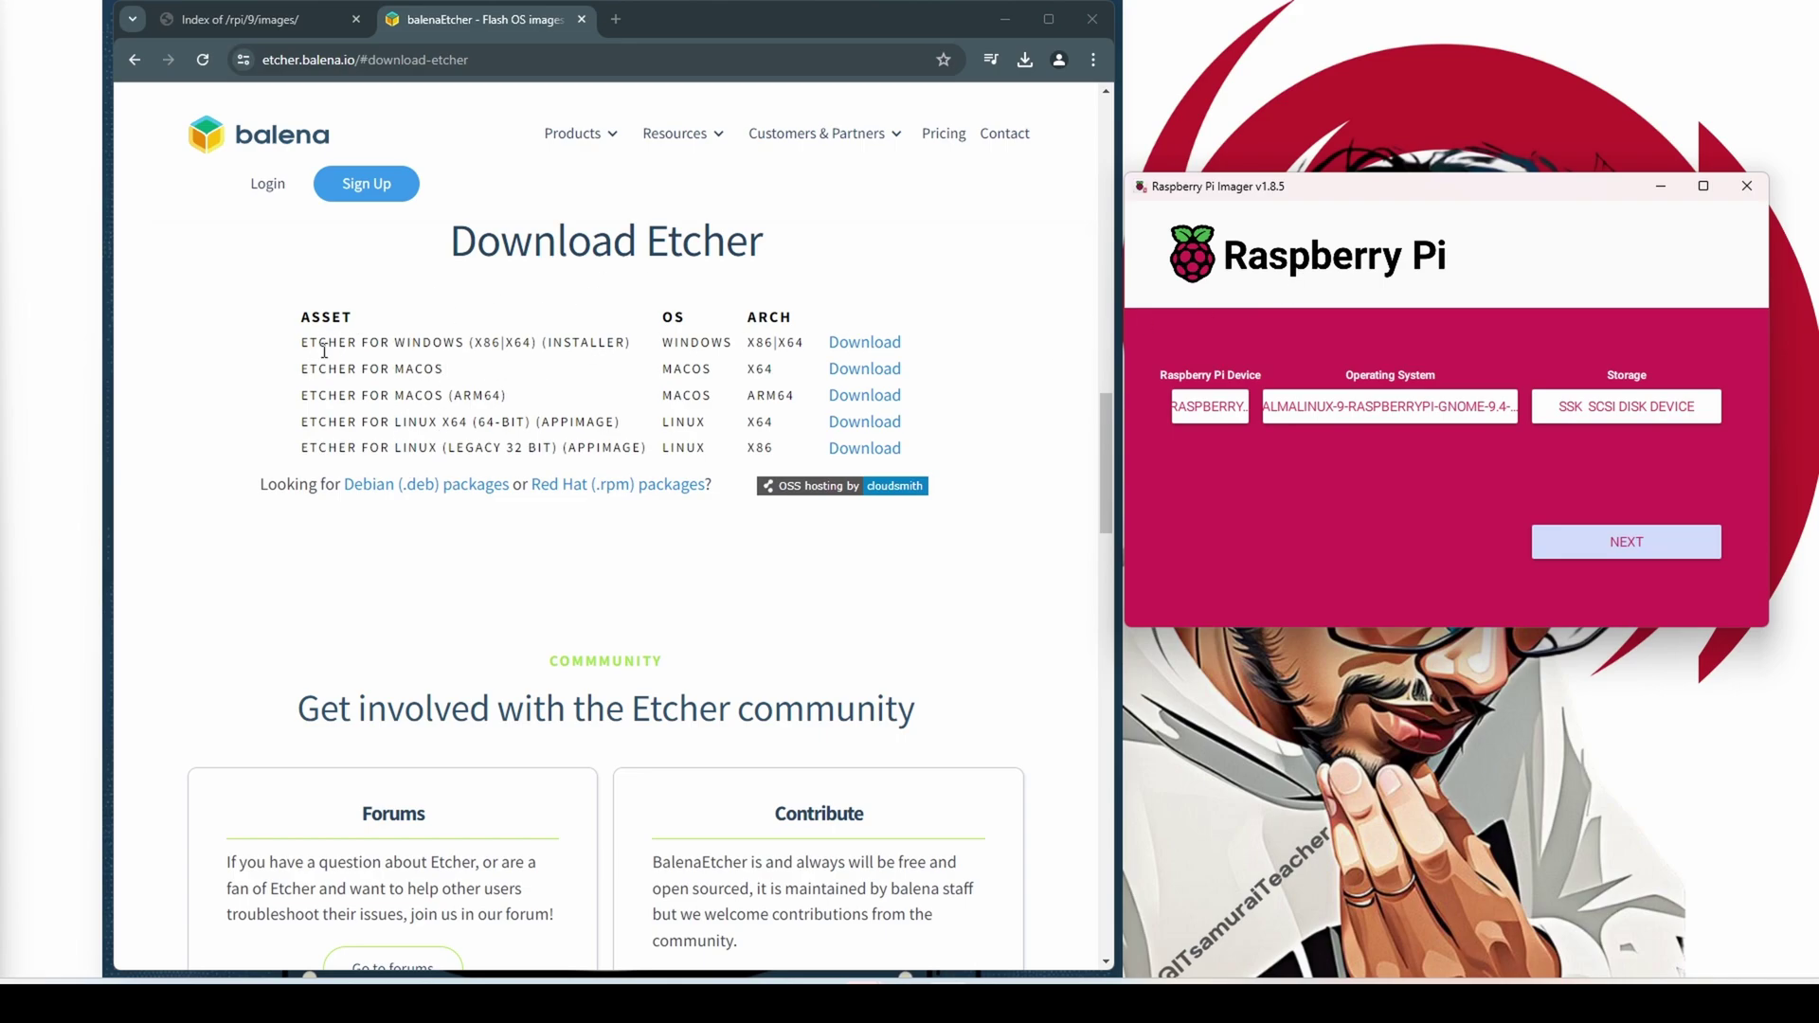
# Download the Etcher for Windows (x86|x64) installer and show the recent downloads
pyautogui.moveTo(301, 342); pyautogui.dragTo(503, 342)
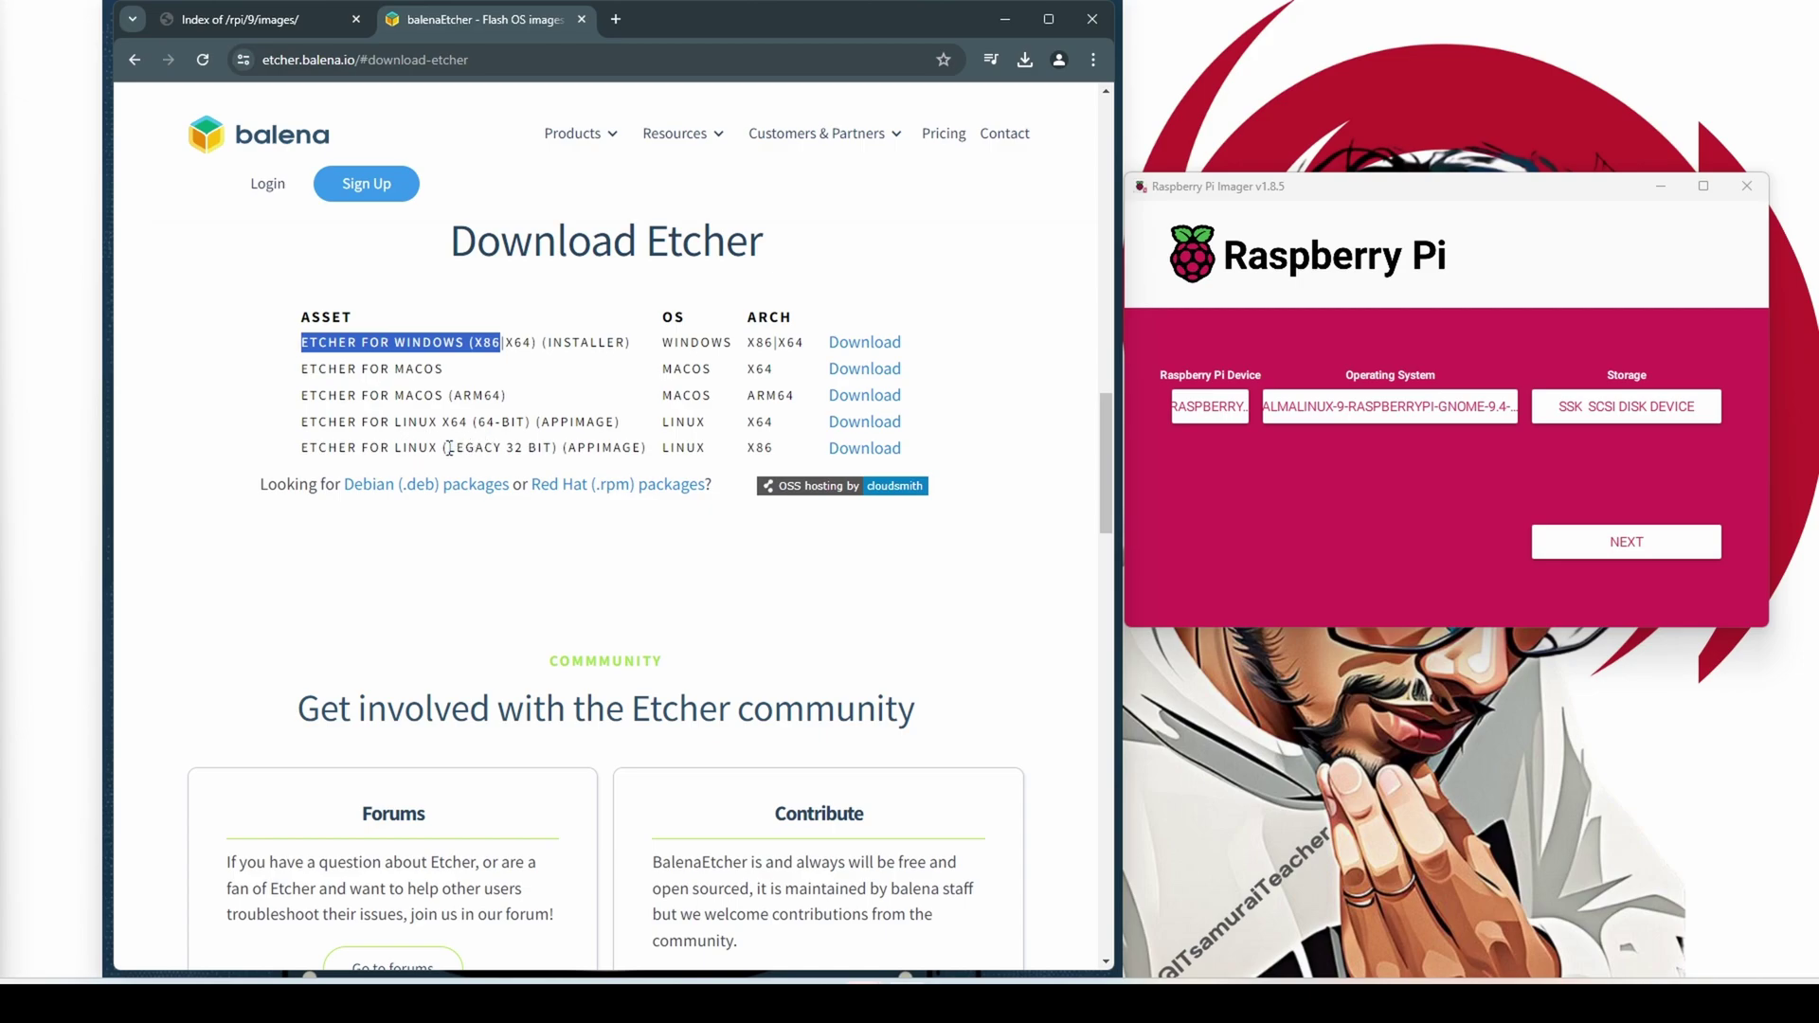
pyautogui.click(866, 347)
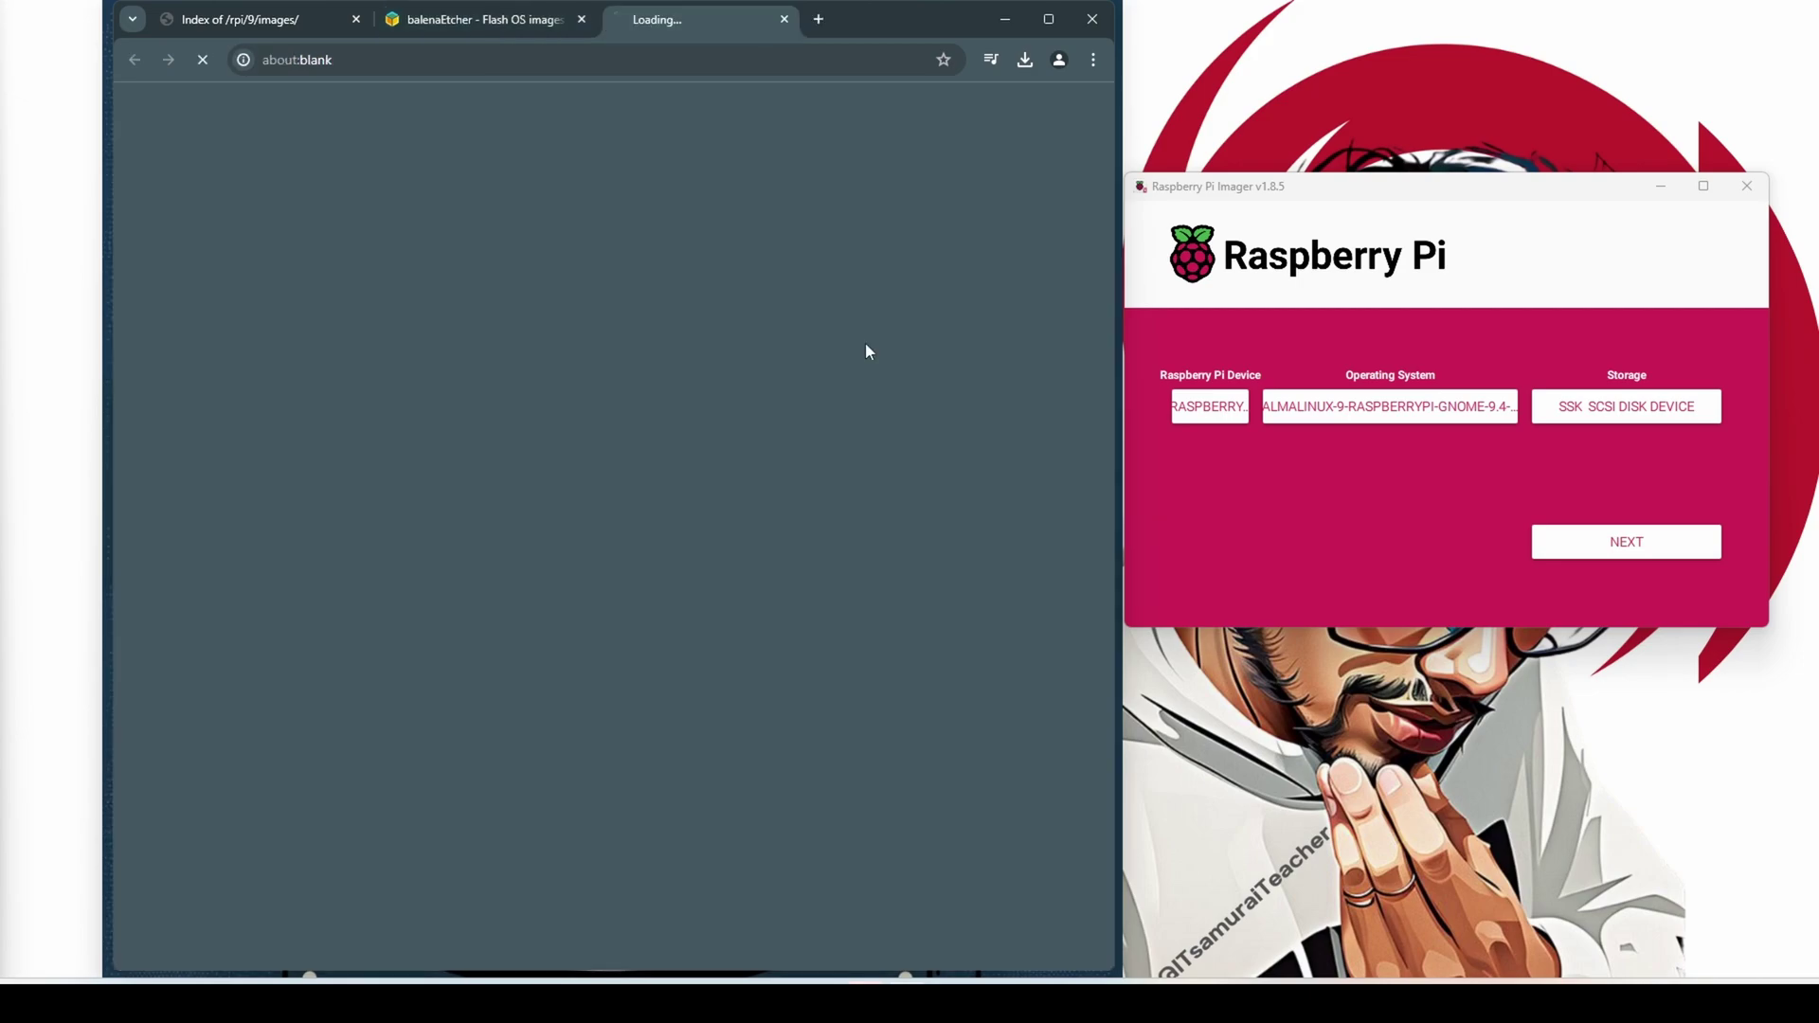
pyautogui.click(1024, 60)
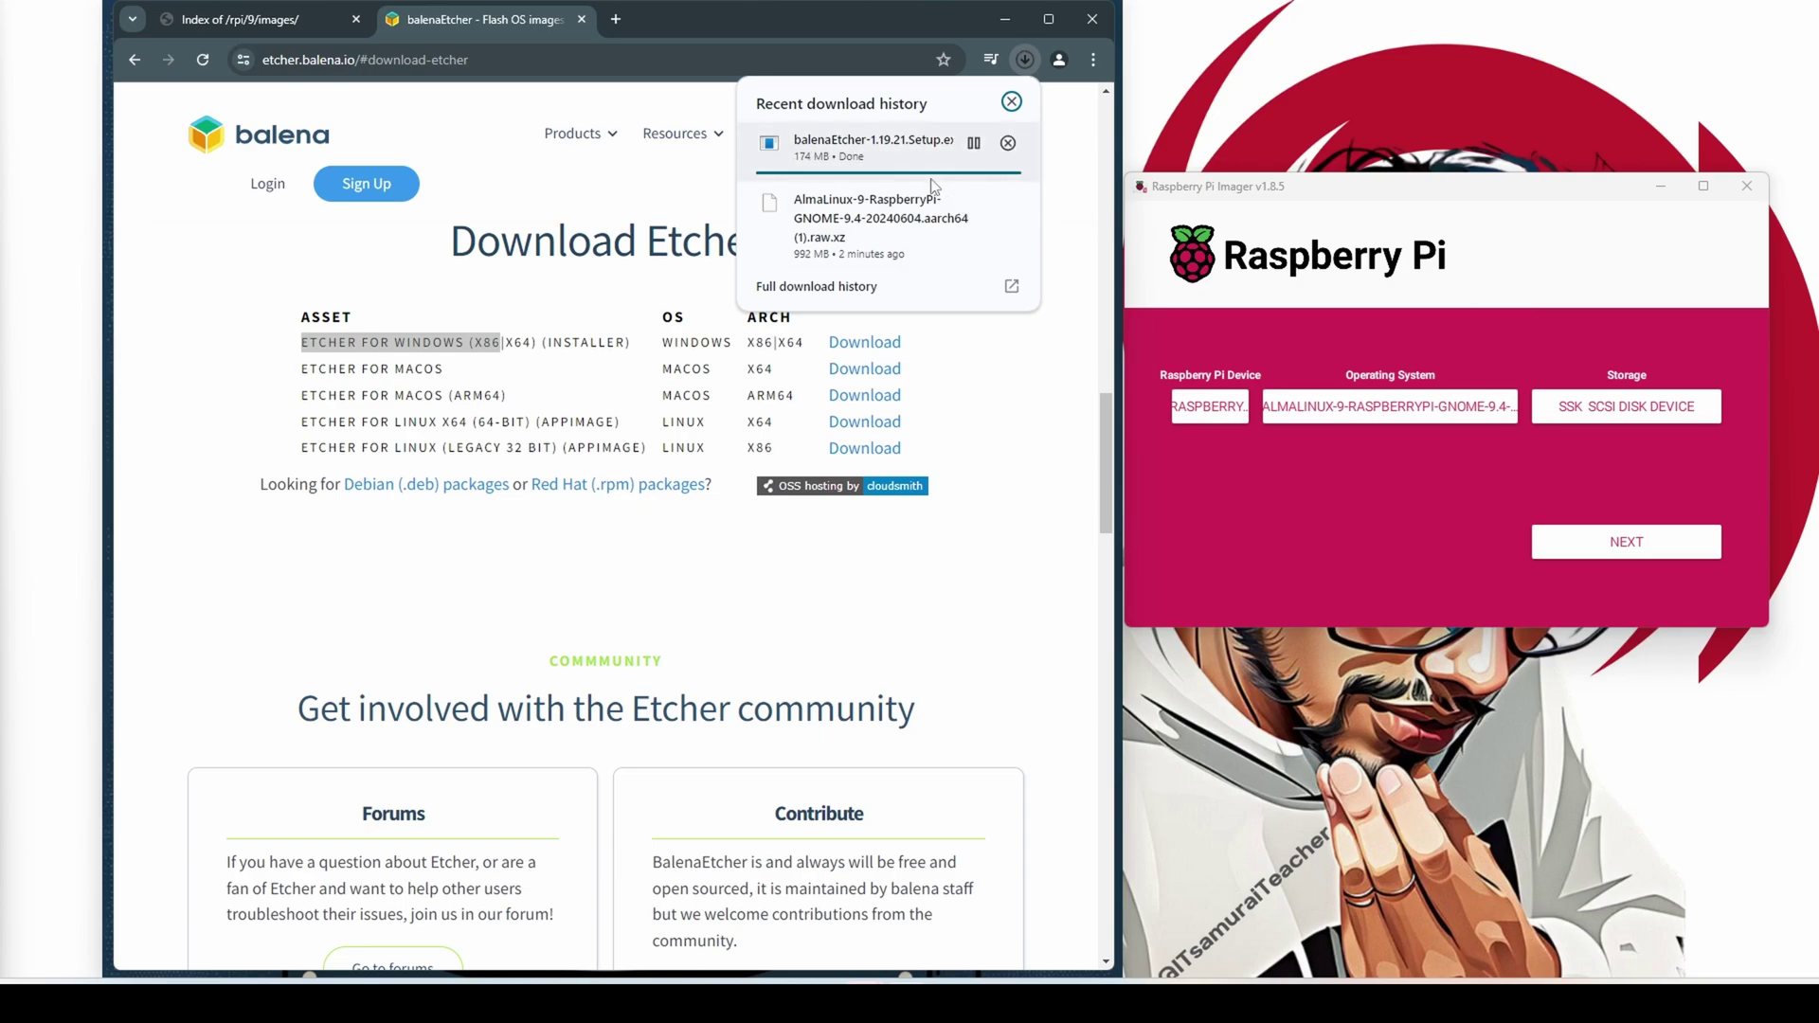
# Briefly open and close Imager's OS chooser, then recheck downloads until balenaEtcher-1.19.21.Setup.exe is done
pyautogui.click(1324, 422)
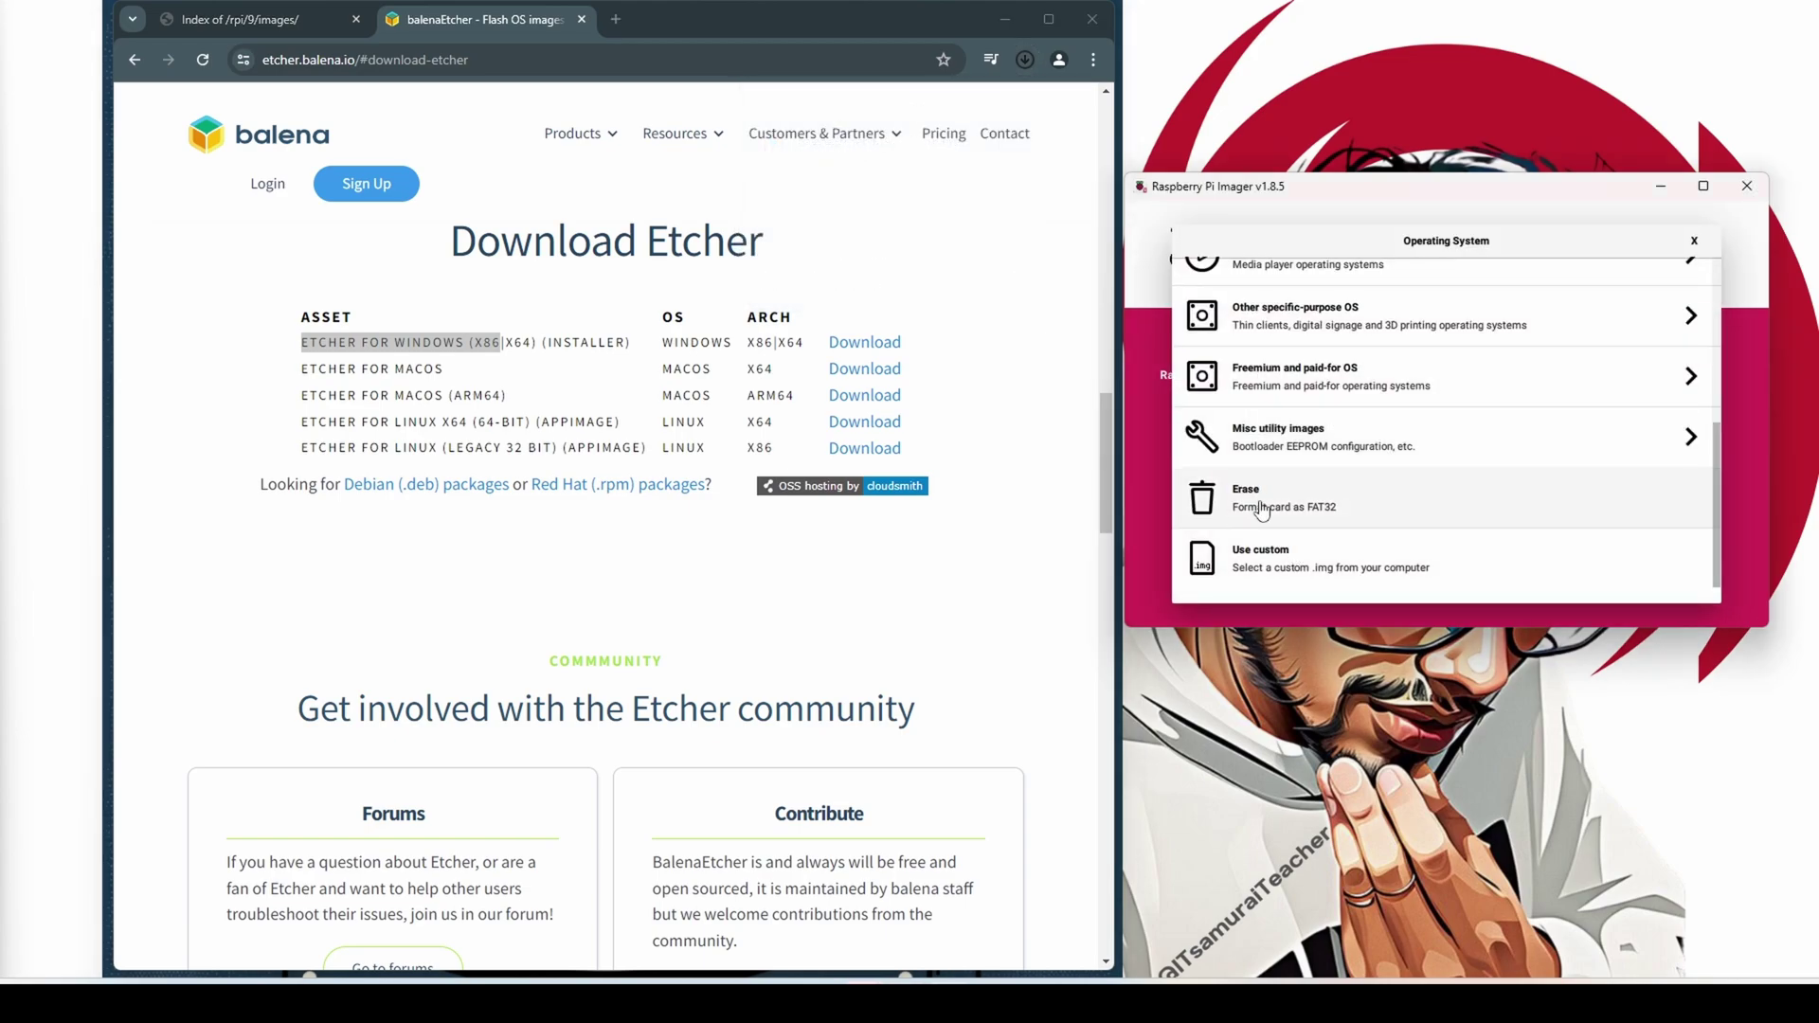
pyautogui.click(1693, 243)
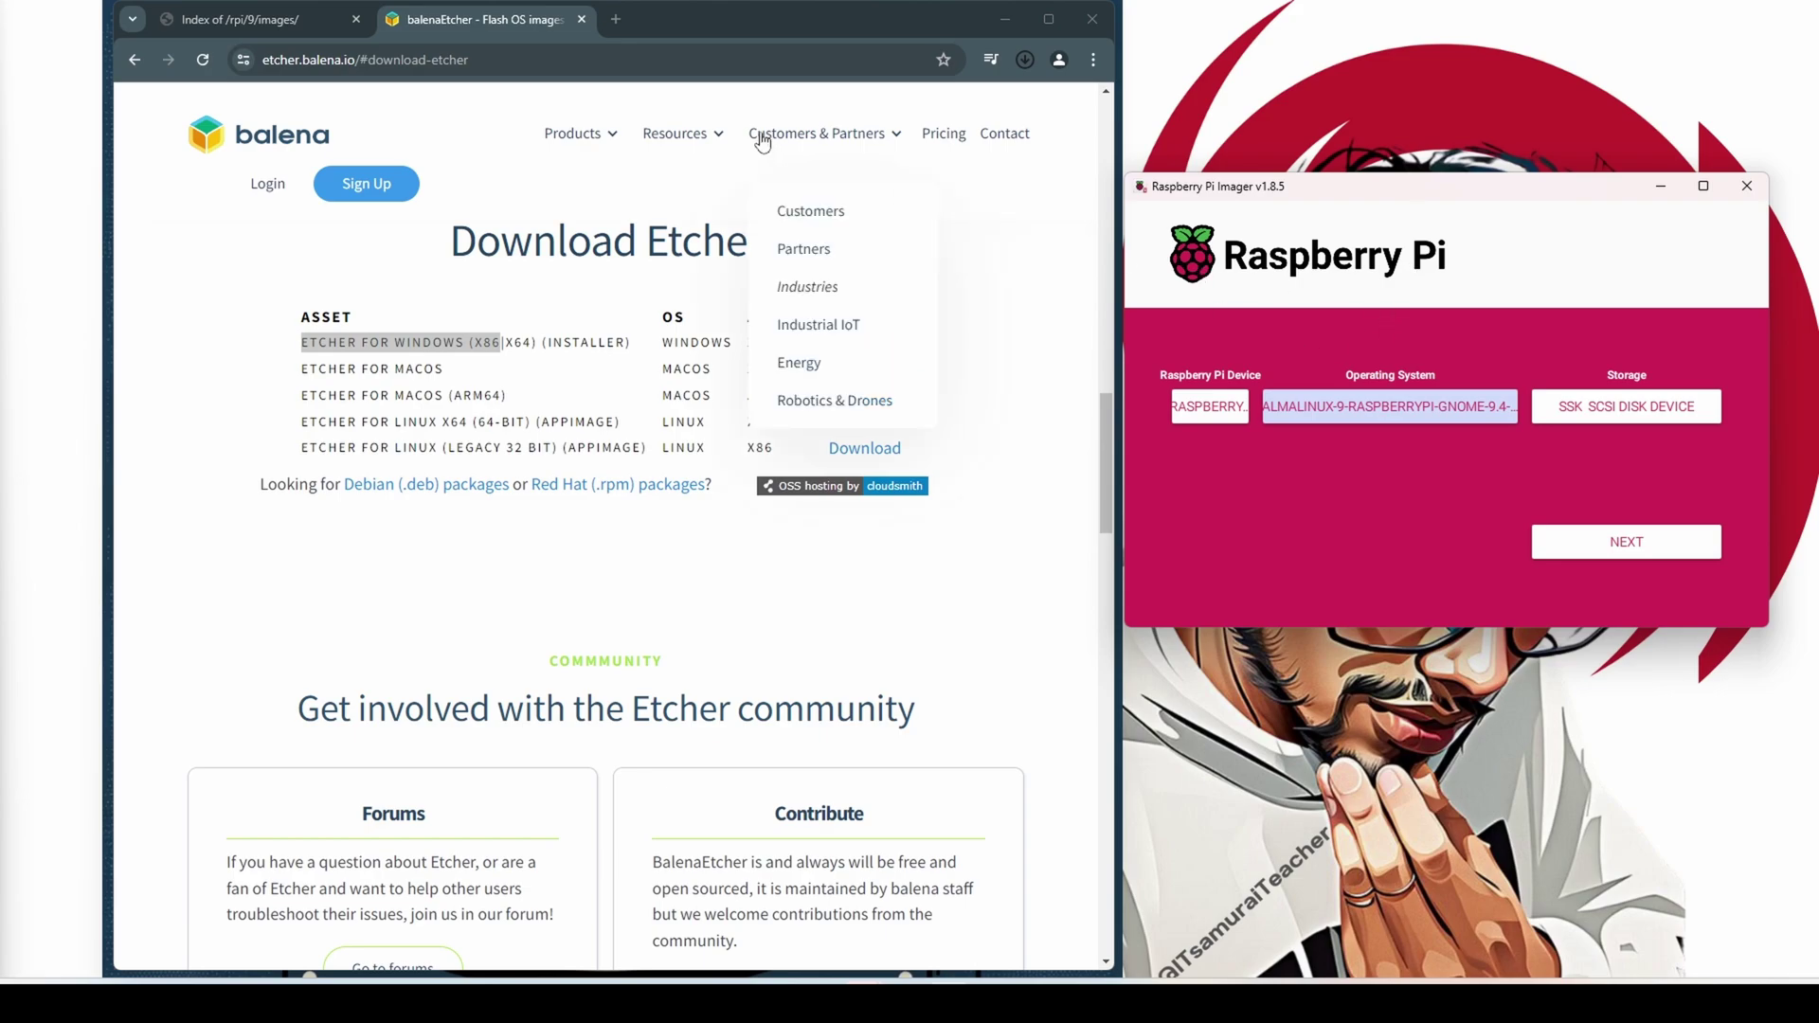
pyautogui.click(1028, 58)
pyautogui.click(1028, 59)
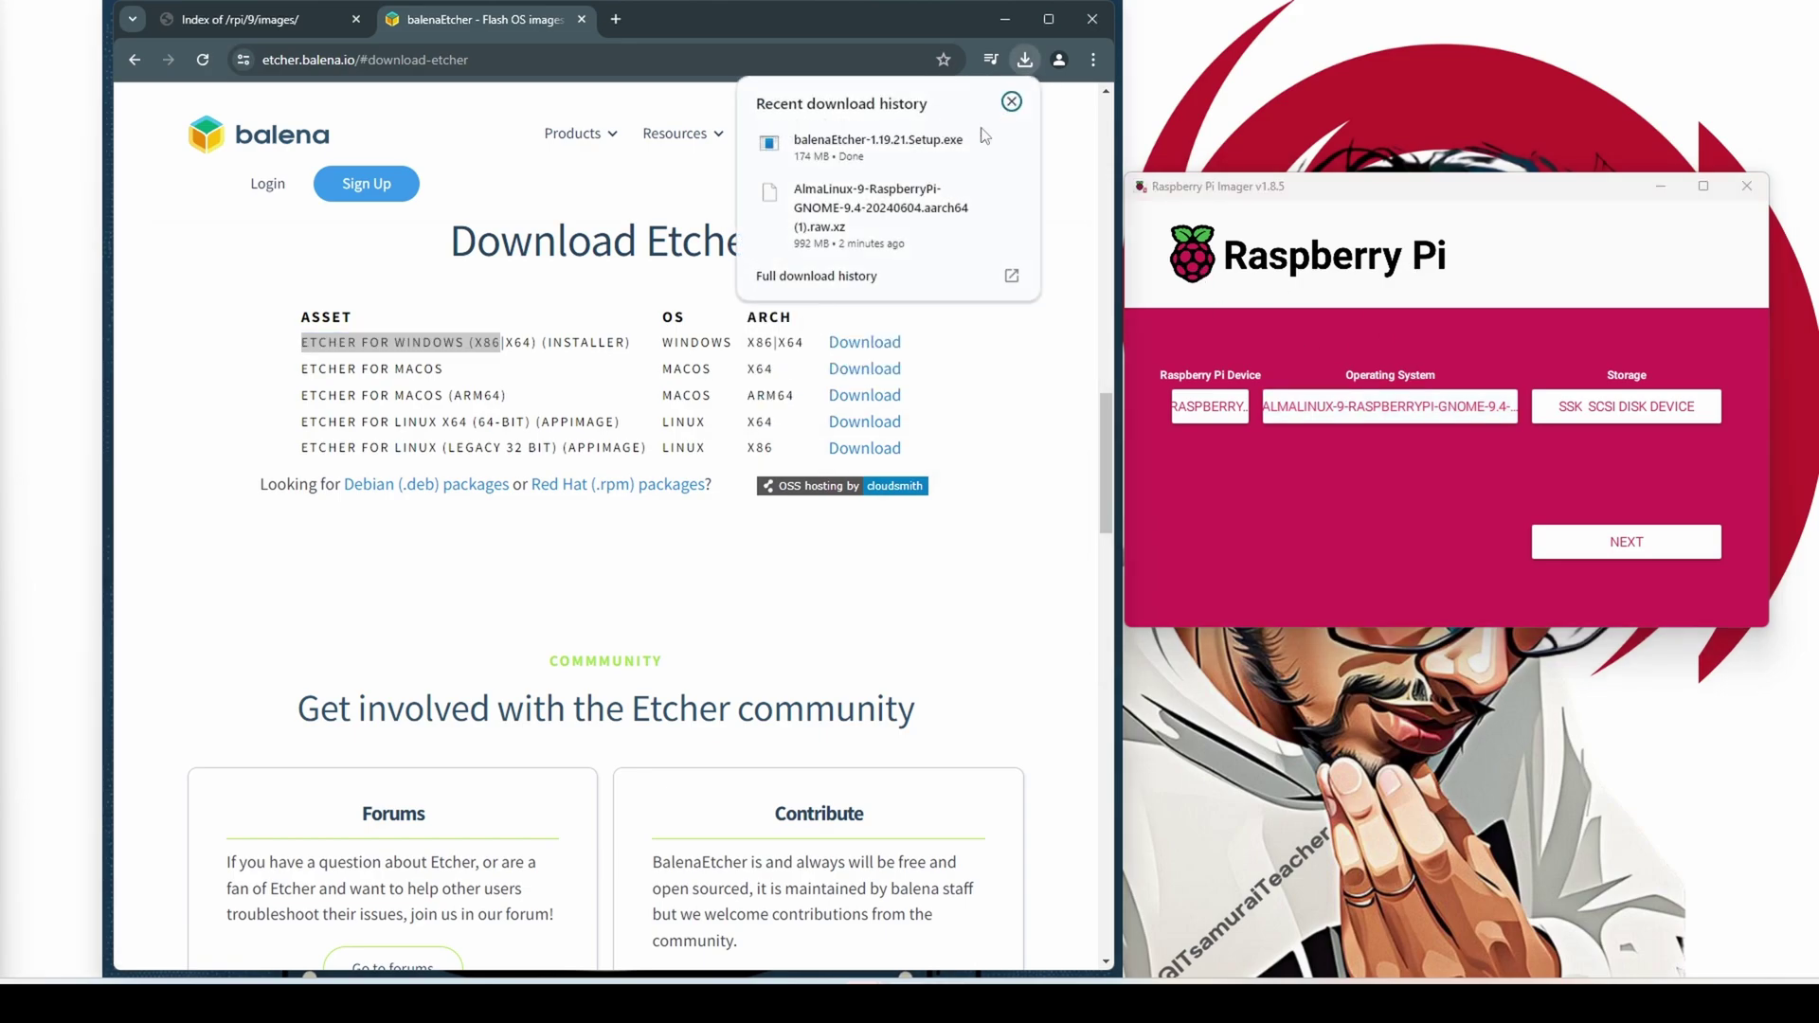
pyautogui.click(816, 133)
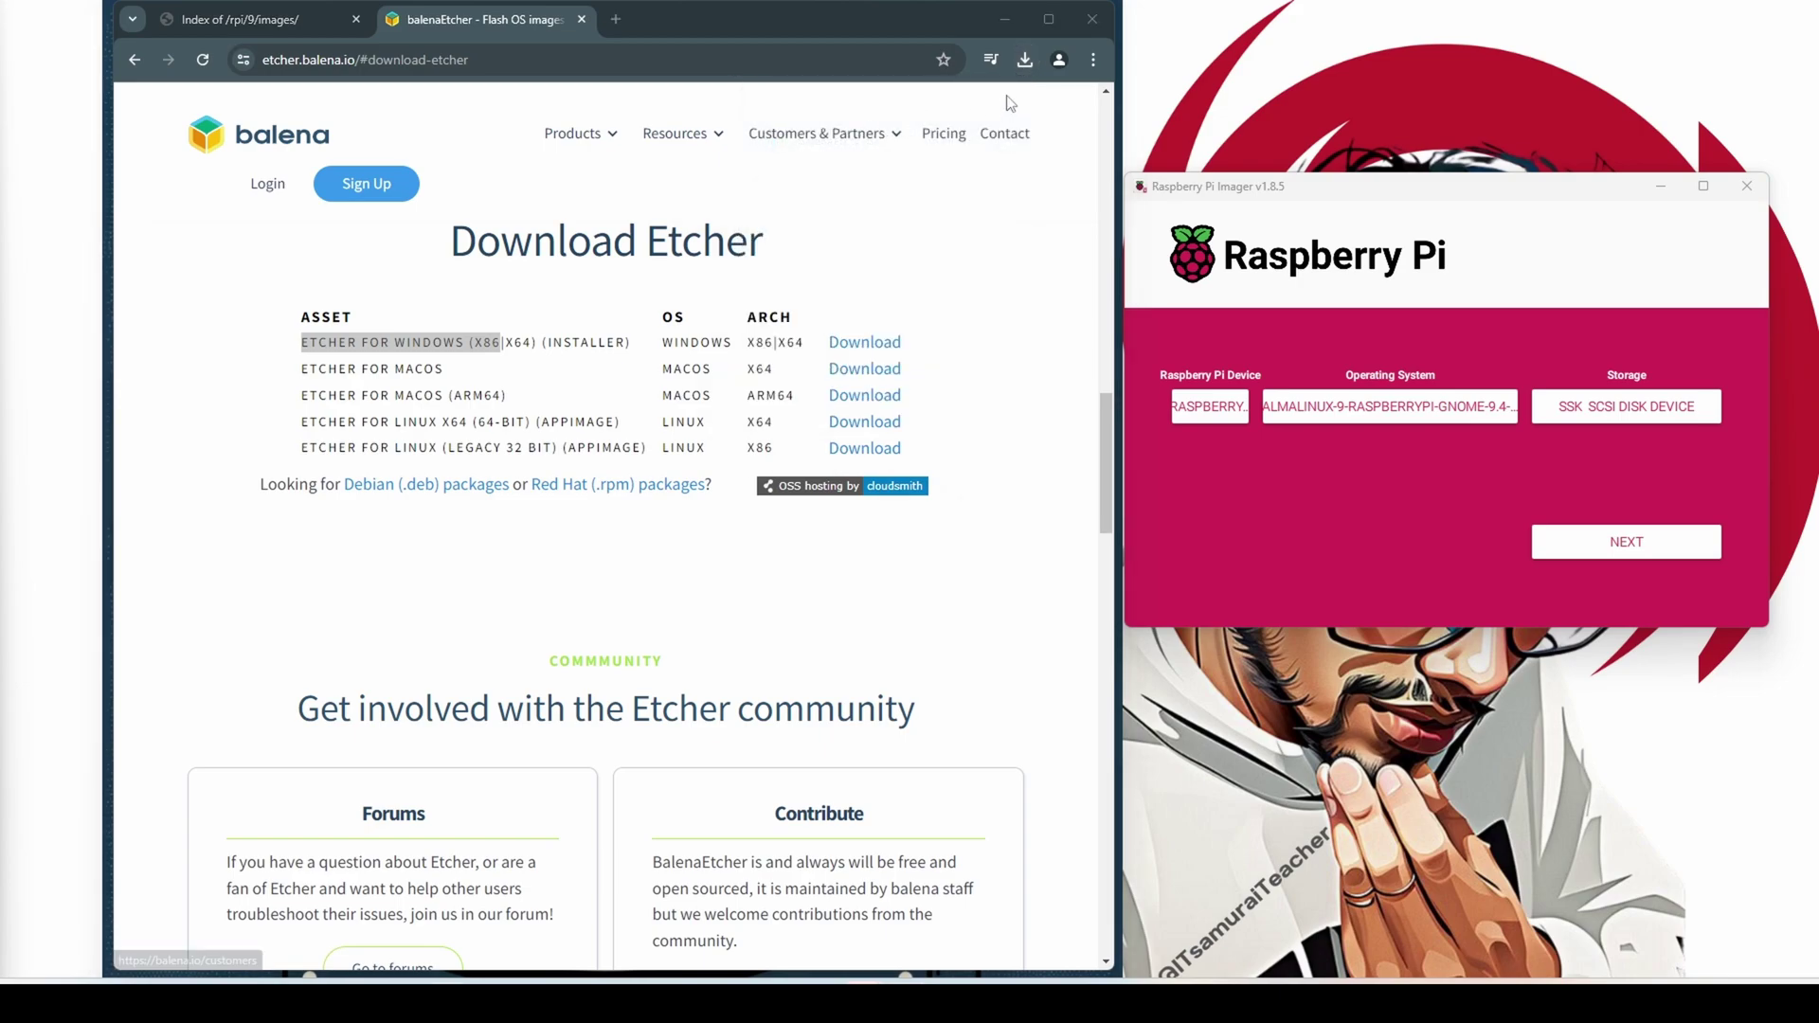
pyautogui.click(1026, 60)
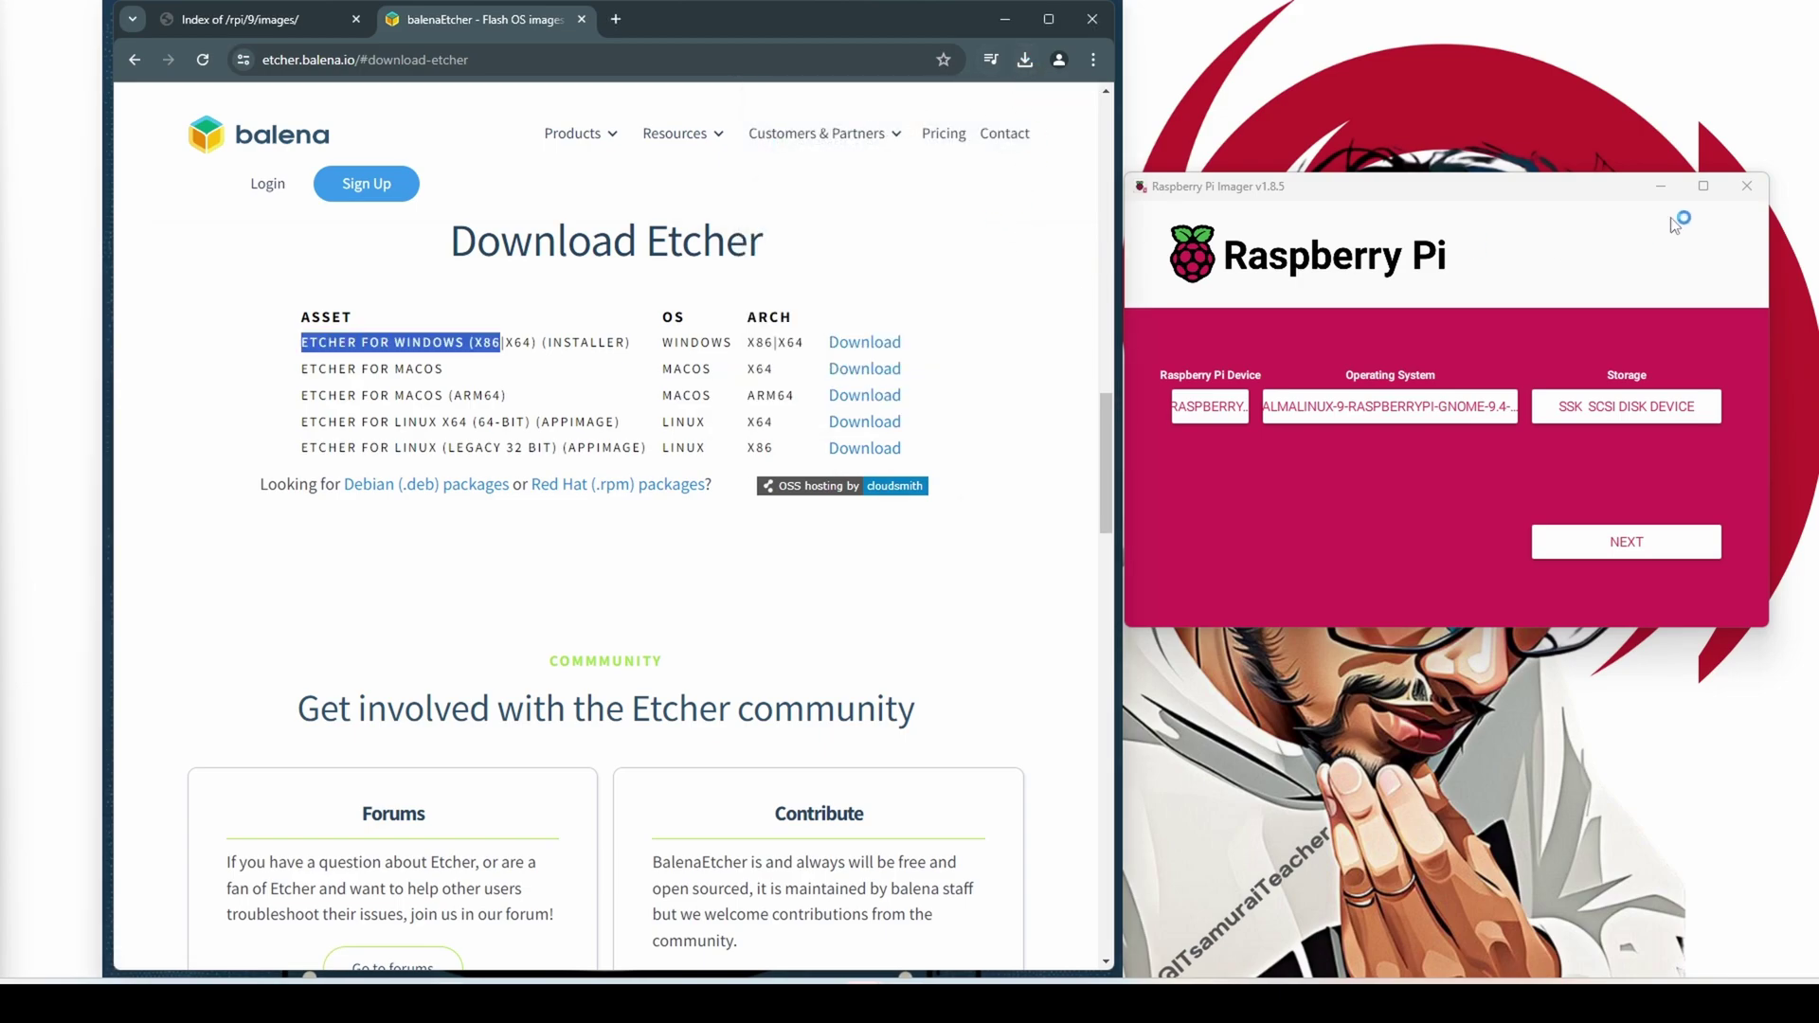
# Close Raspberry Pi Imager and bring balenaEtcher back to the front
pyautogui.click(1747, 187)
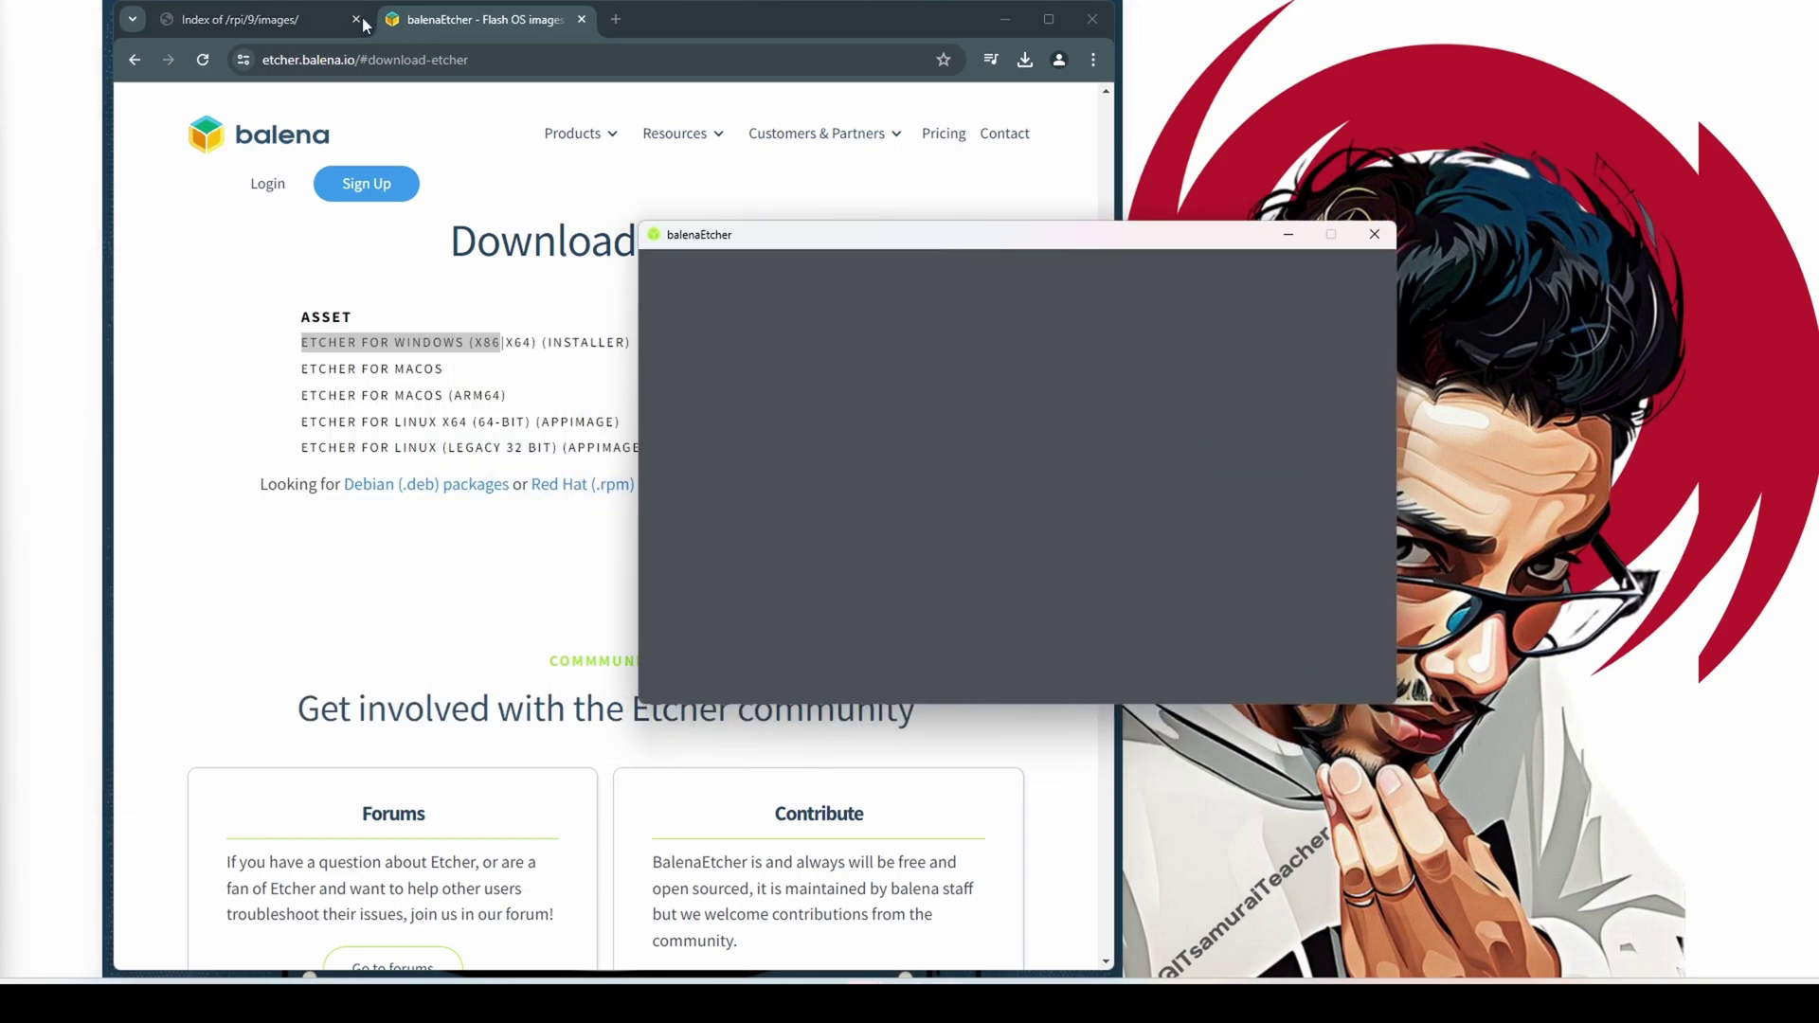
pyautogui.click(241, 20)
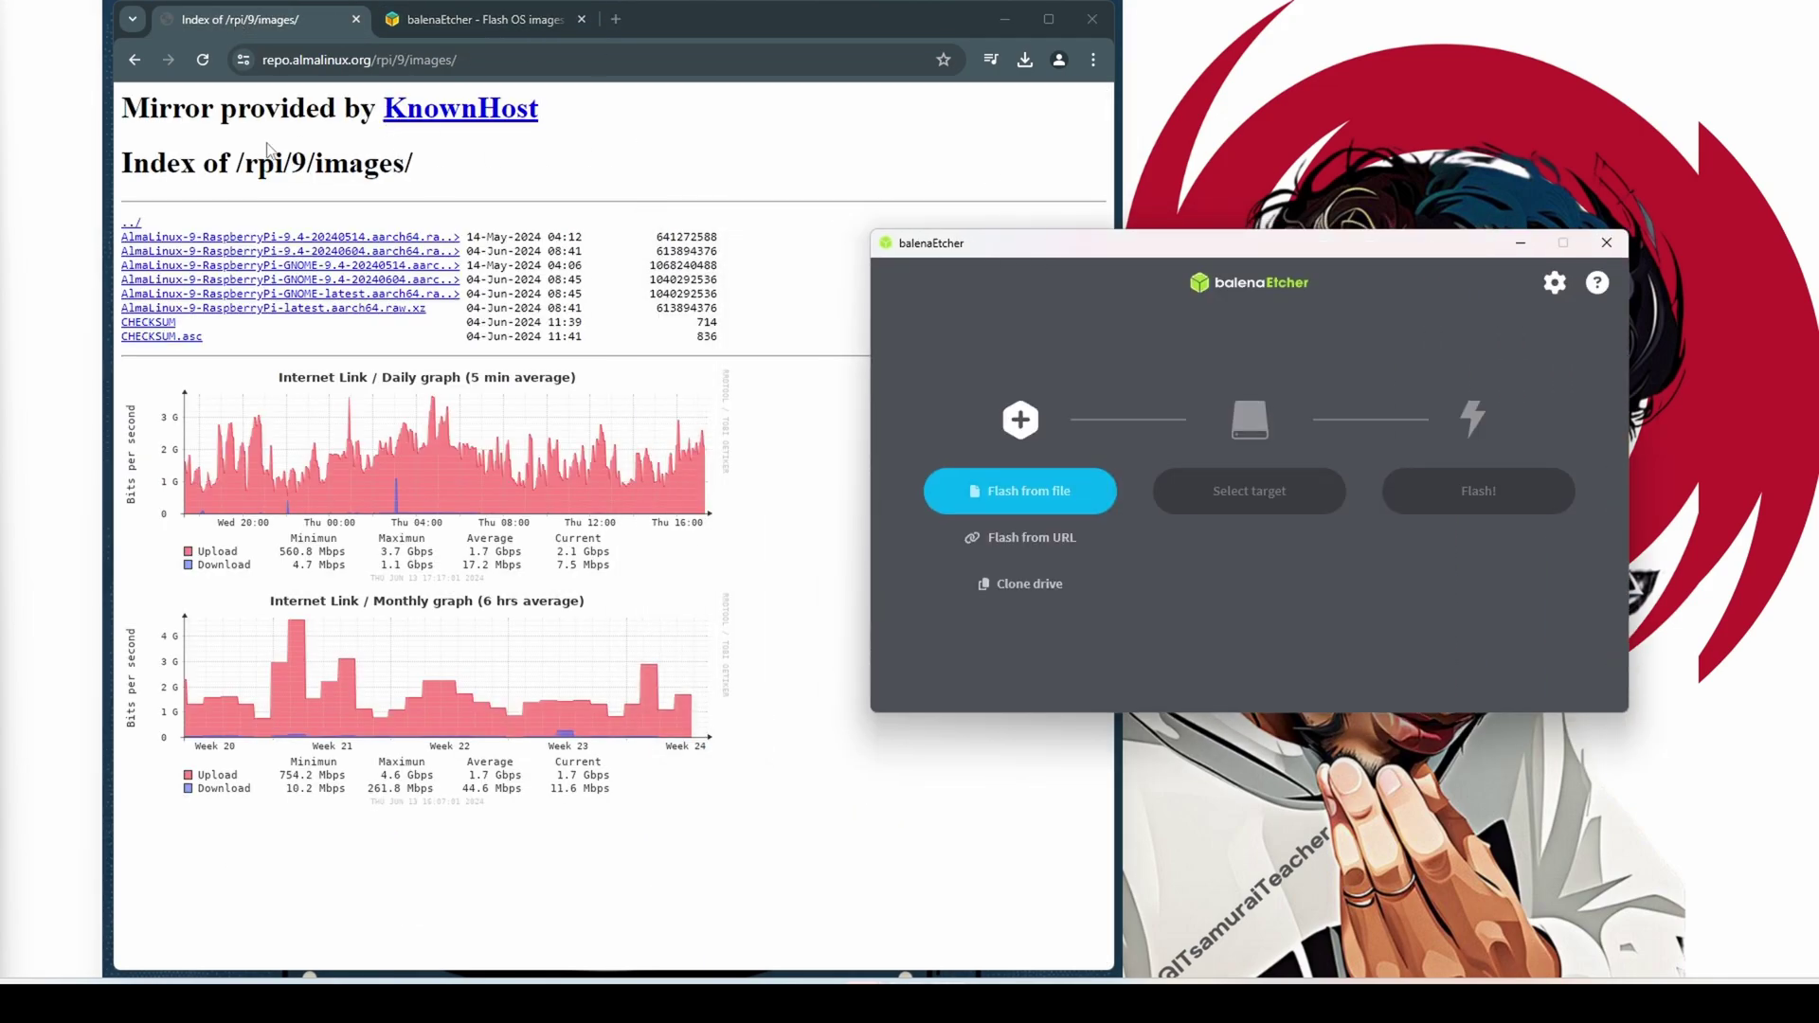
pyautogui.click(134, 60)
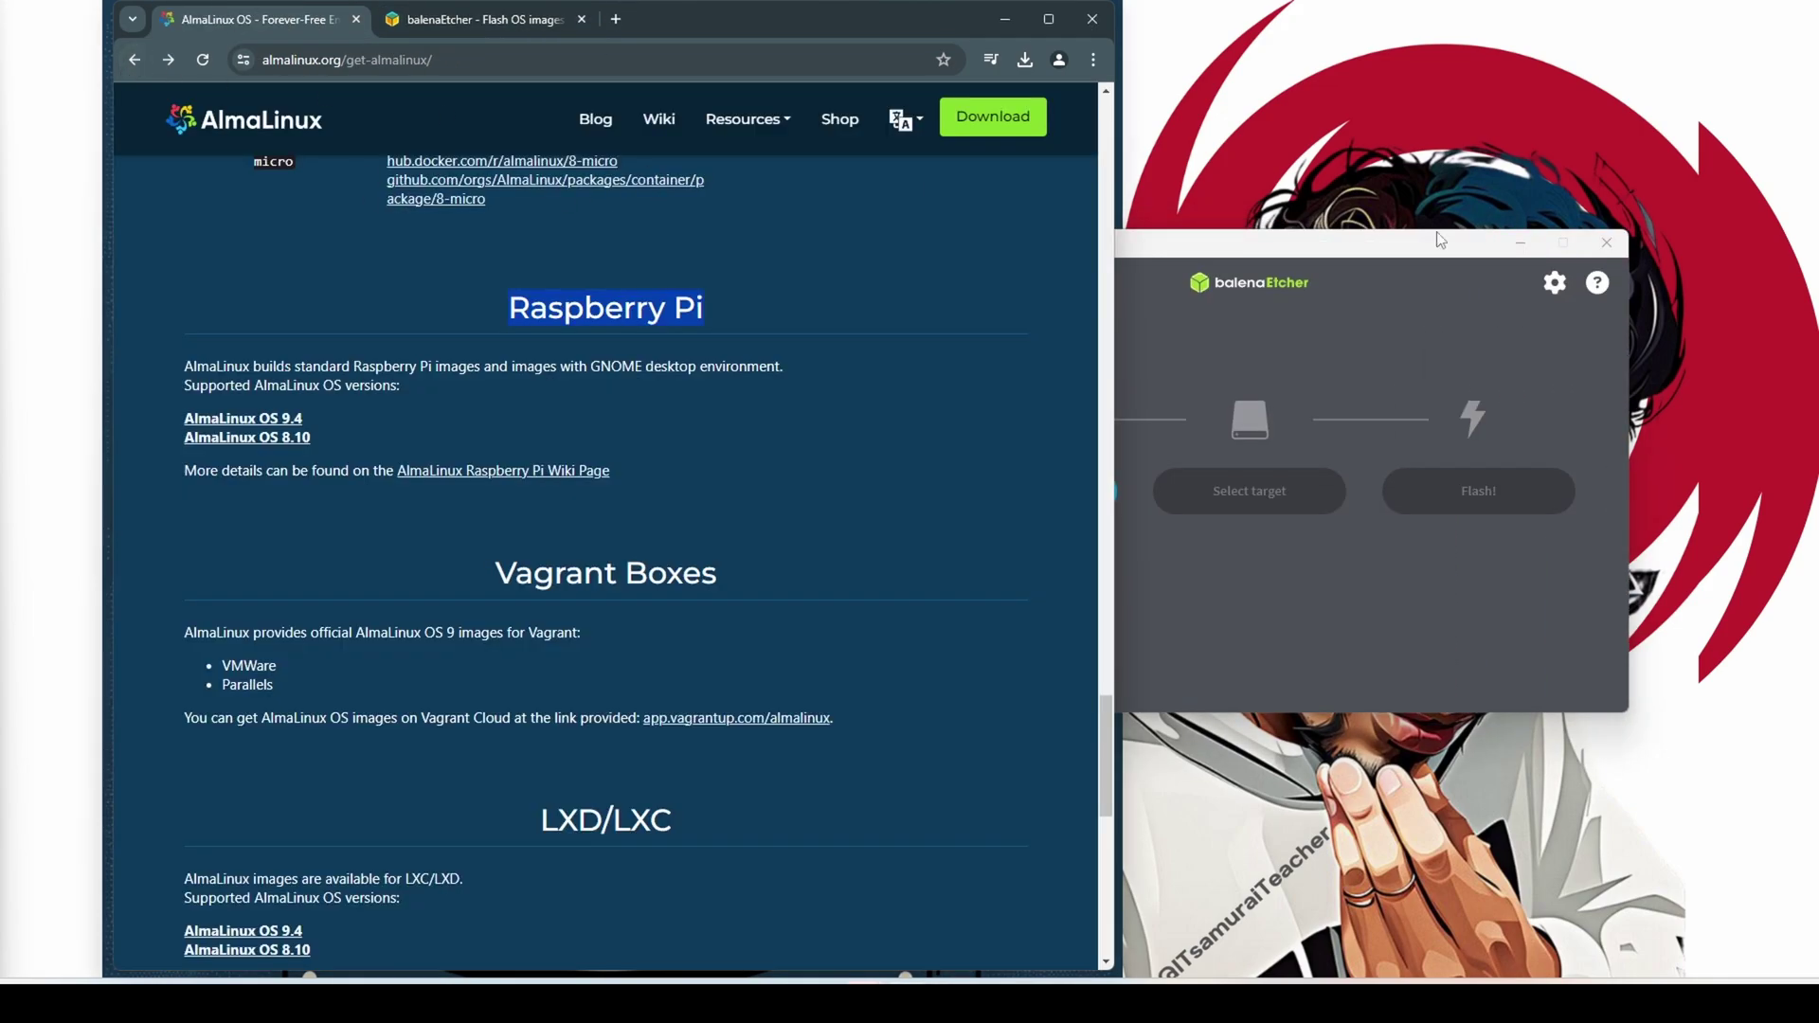
pyautogui.click(1317, 243)
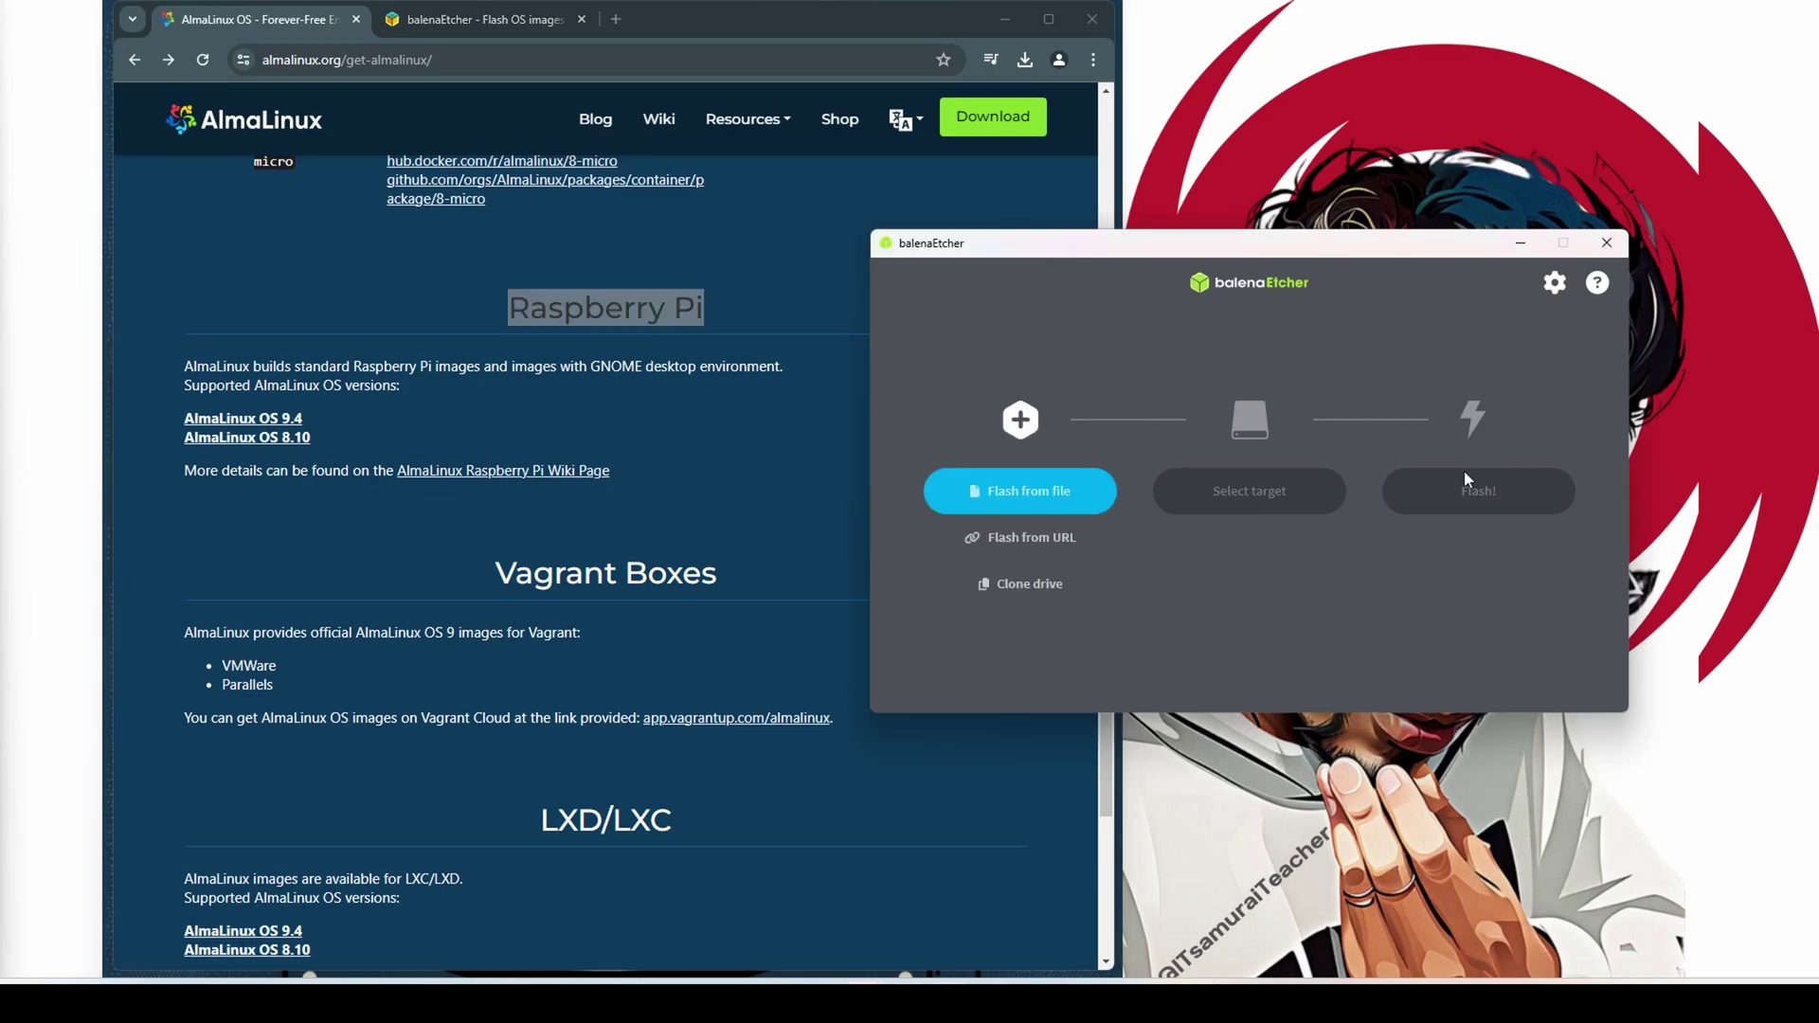
# Load the AlmaLinux 9.4 GNOME .raw.xz image from Downloads and tick the 256 GB SSK drive
pyautogui.click(1076, 493)
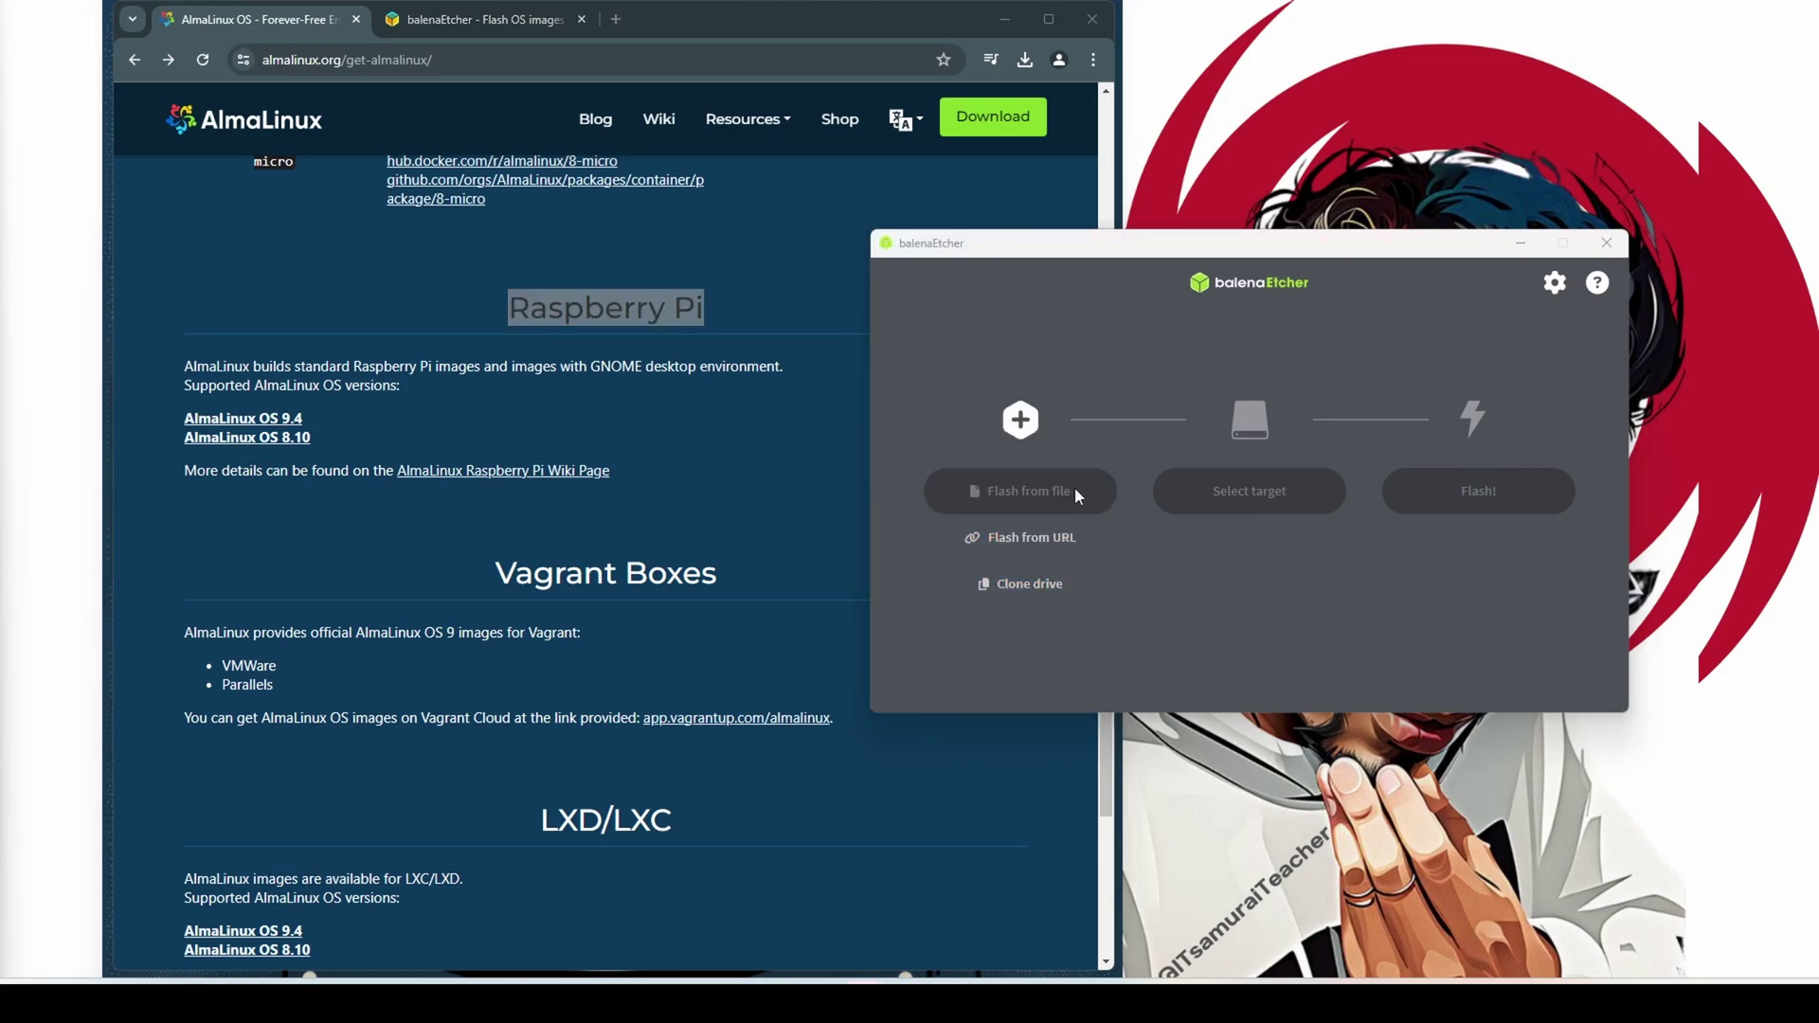
pyautogui.click(783, 478)
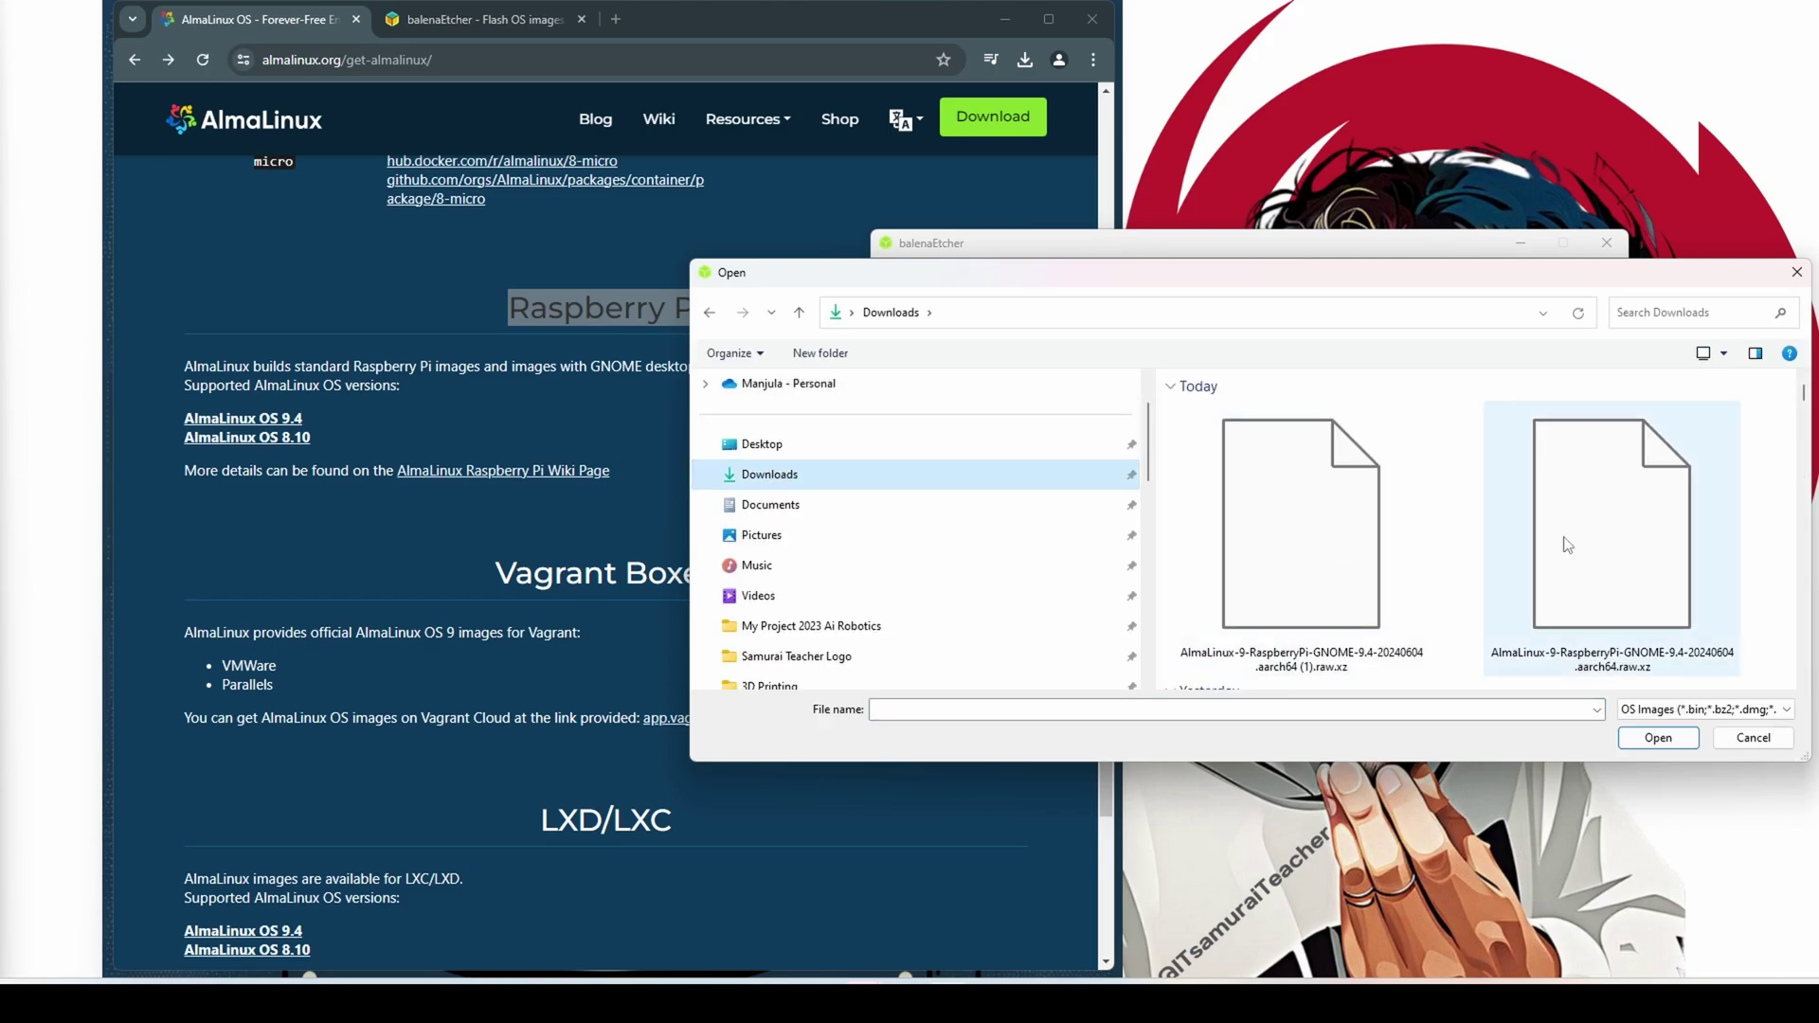
pyautogui.doubleClick(1342, 532)
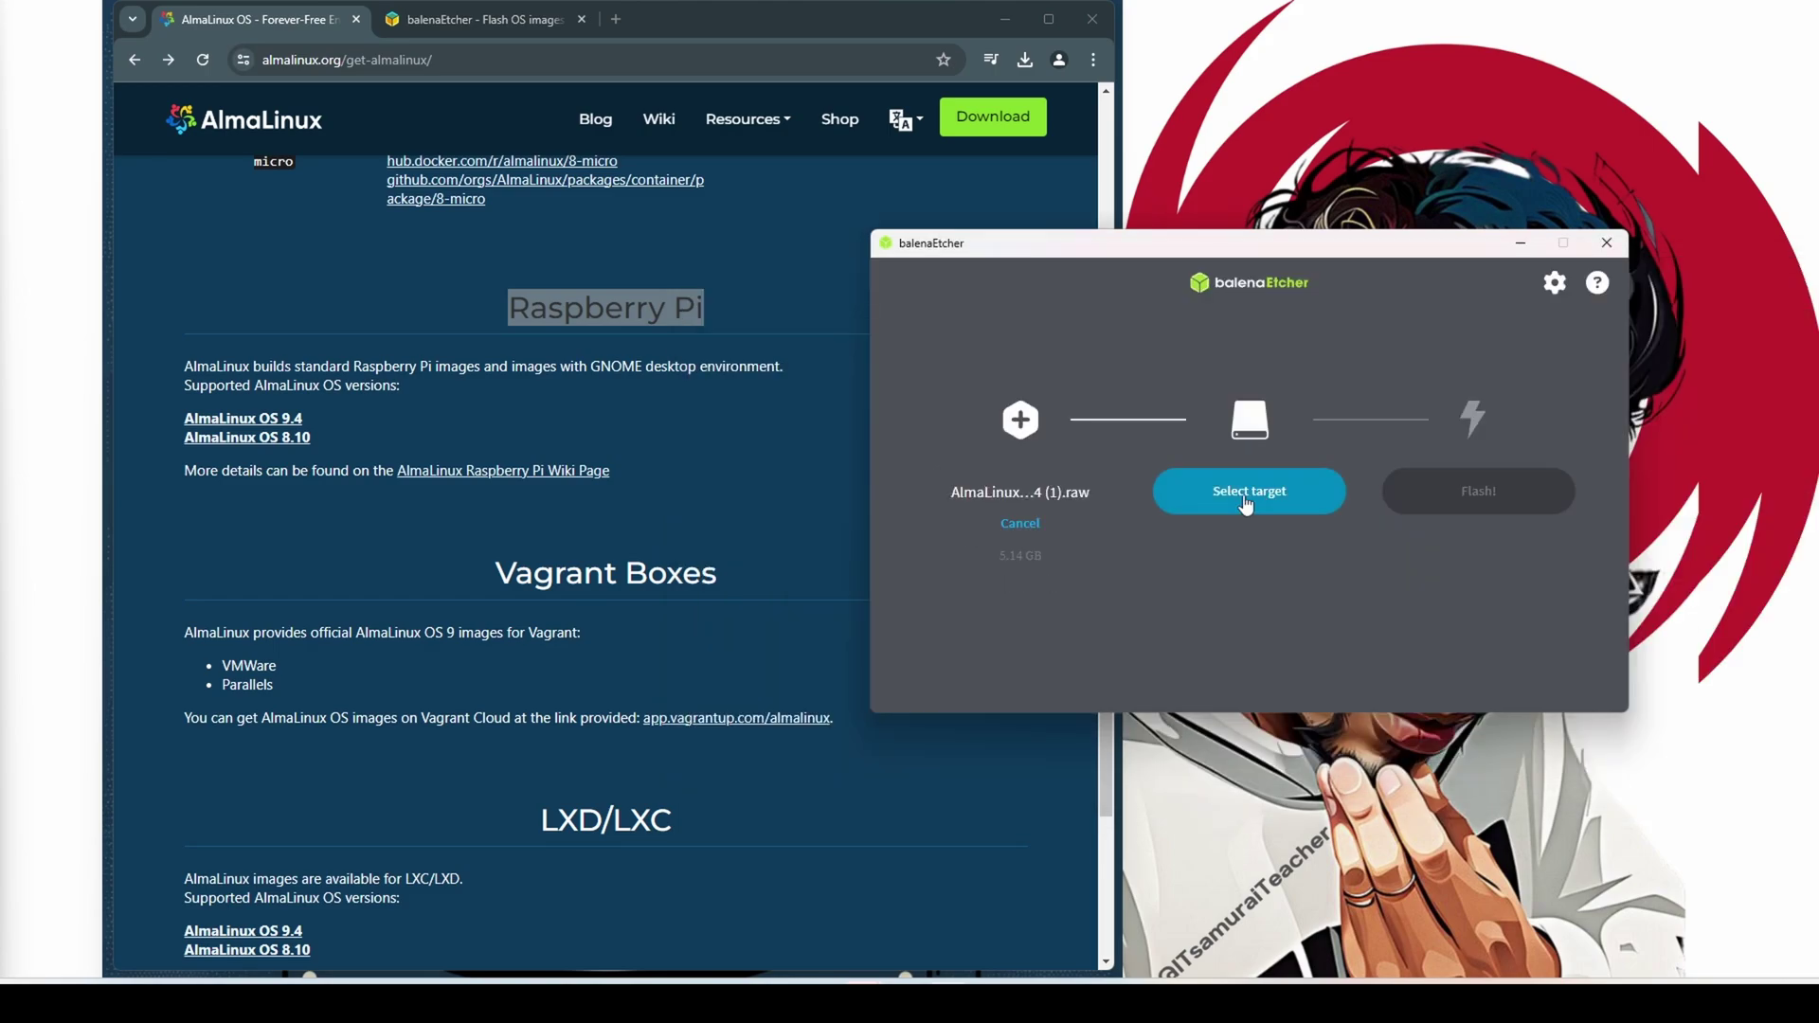
pyautogui.click(1246, 494)
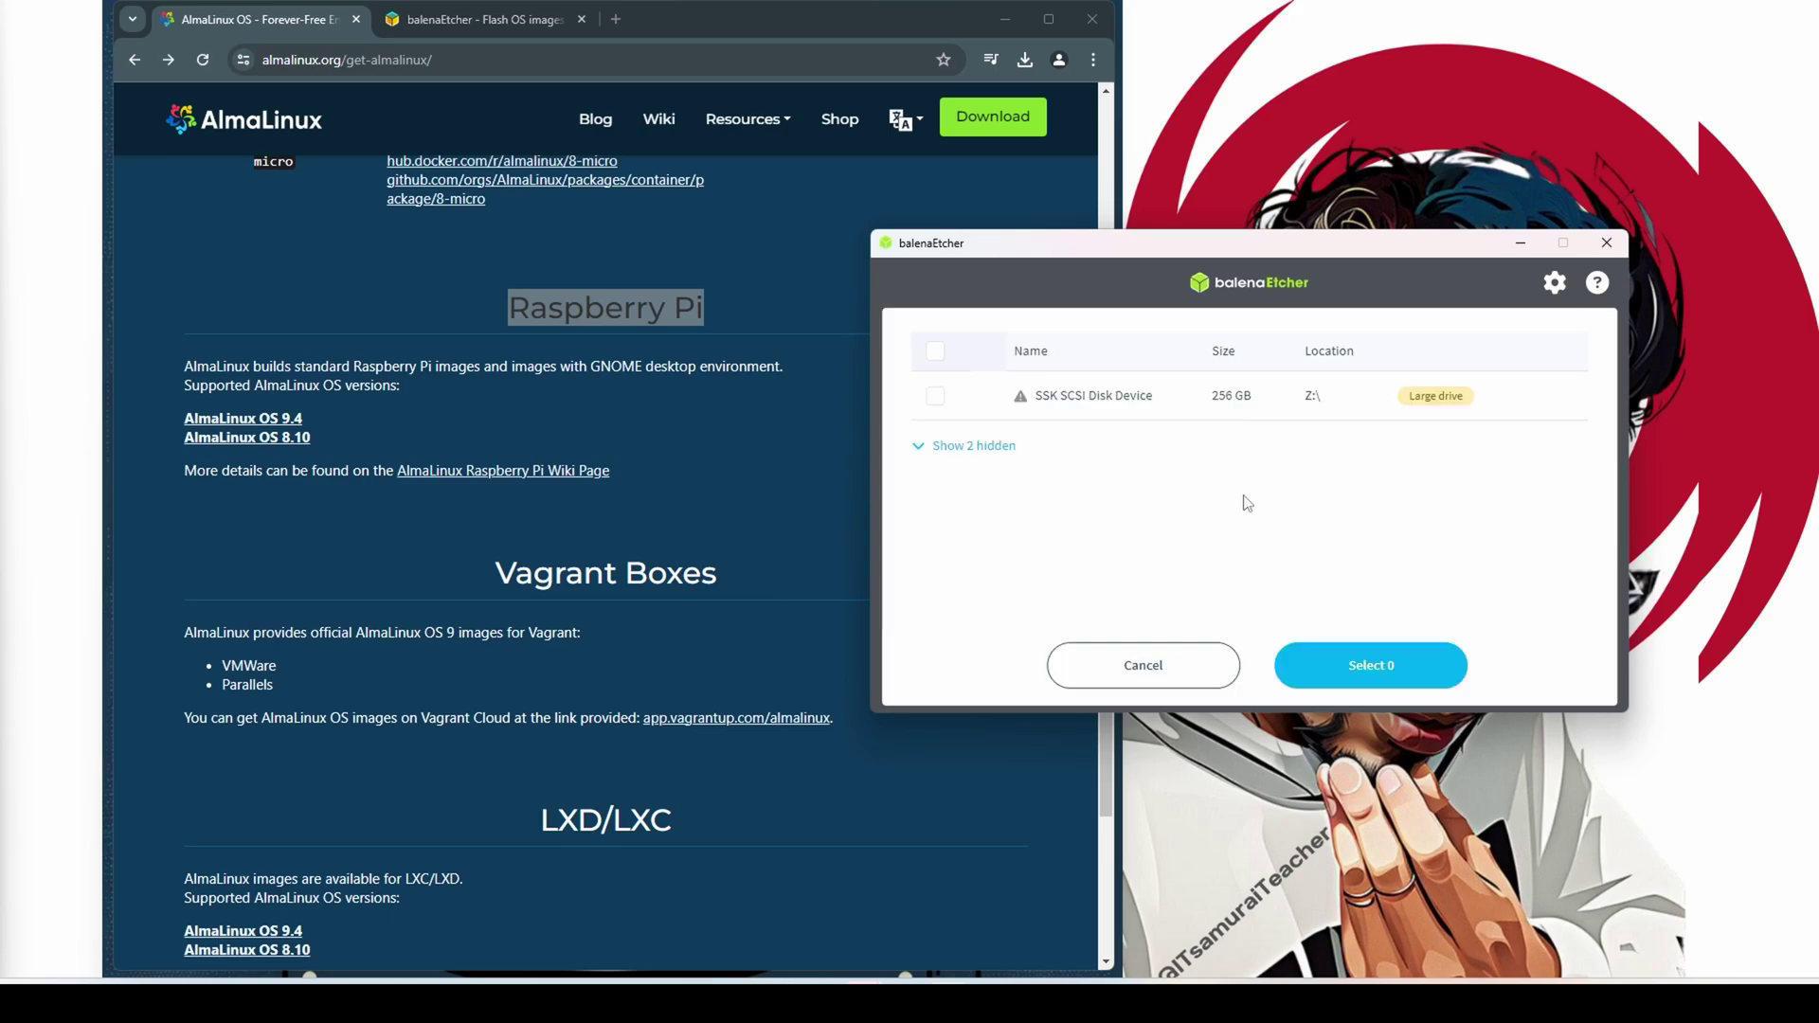
pyautogui.click(1084, 407)
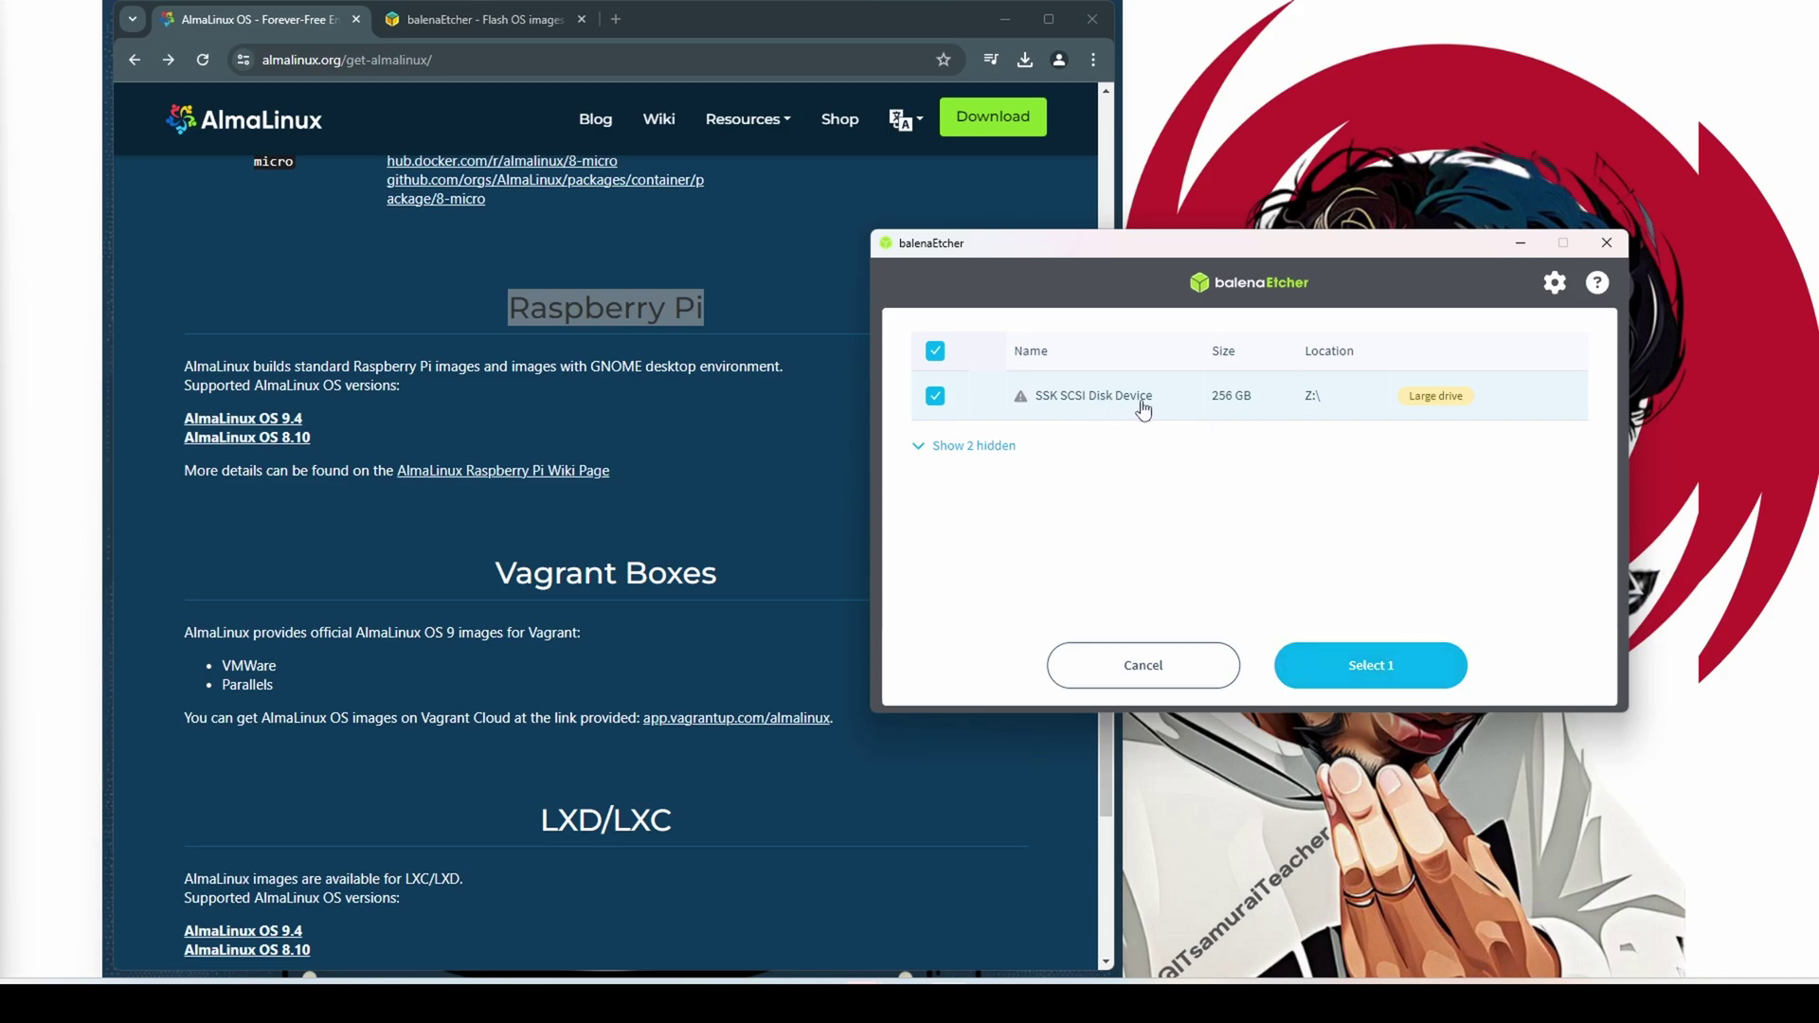
# Confirm the 256 GB SSK SCSI Disk Device as target, recheck the drive list, and keep it
pyautogui.click(1365, 669)
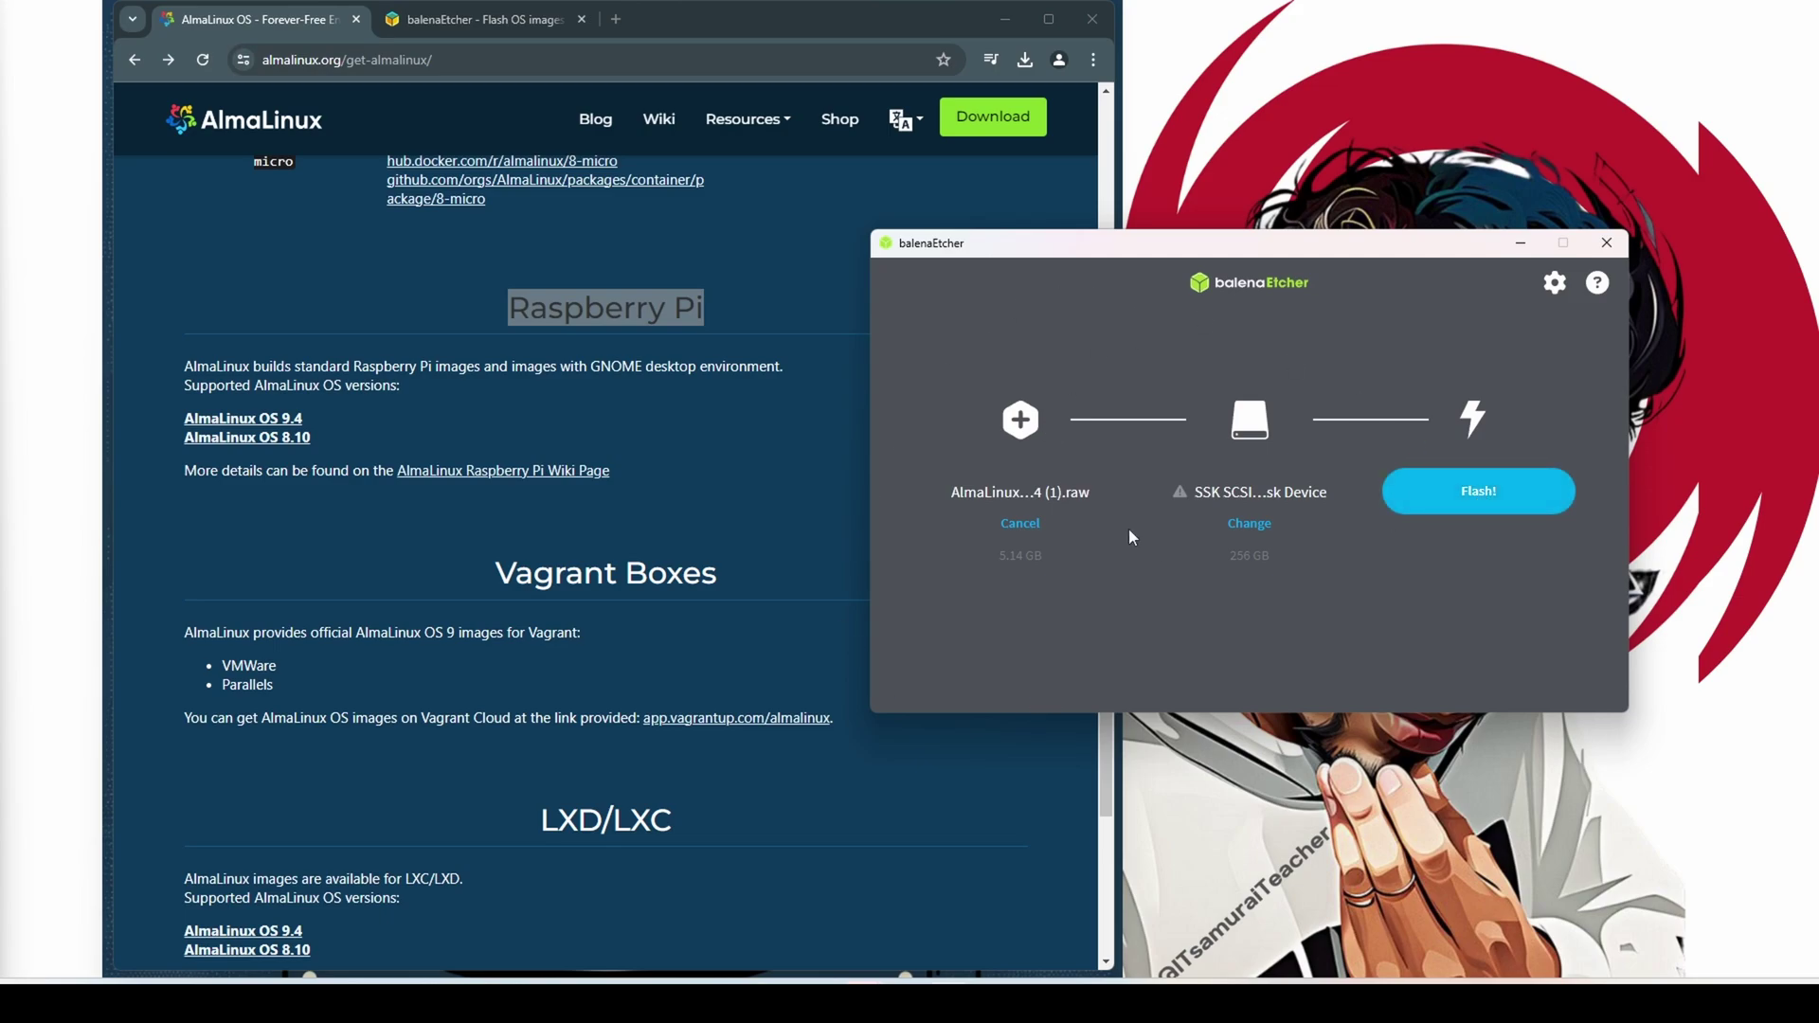
pyautogui.click(1249, 526)
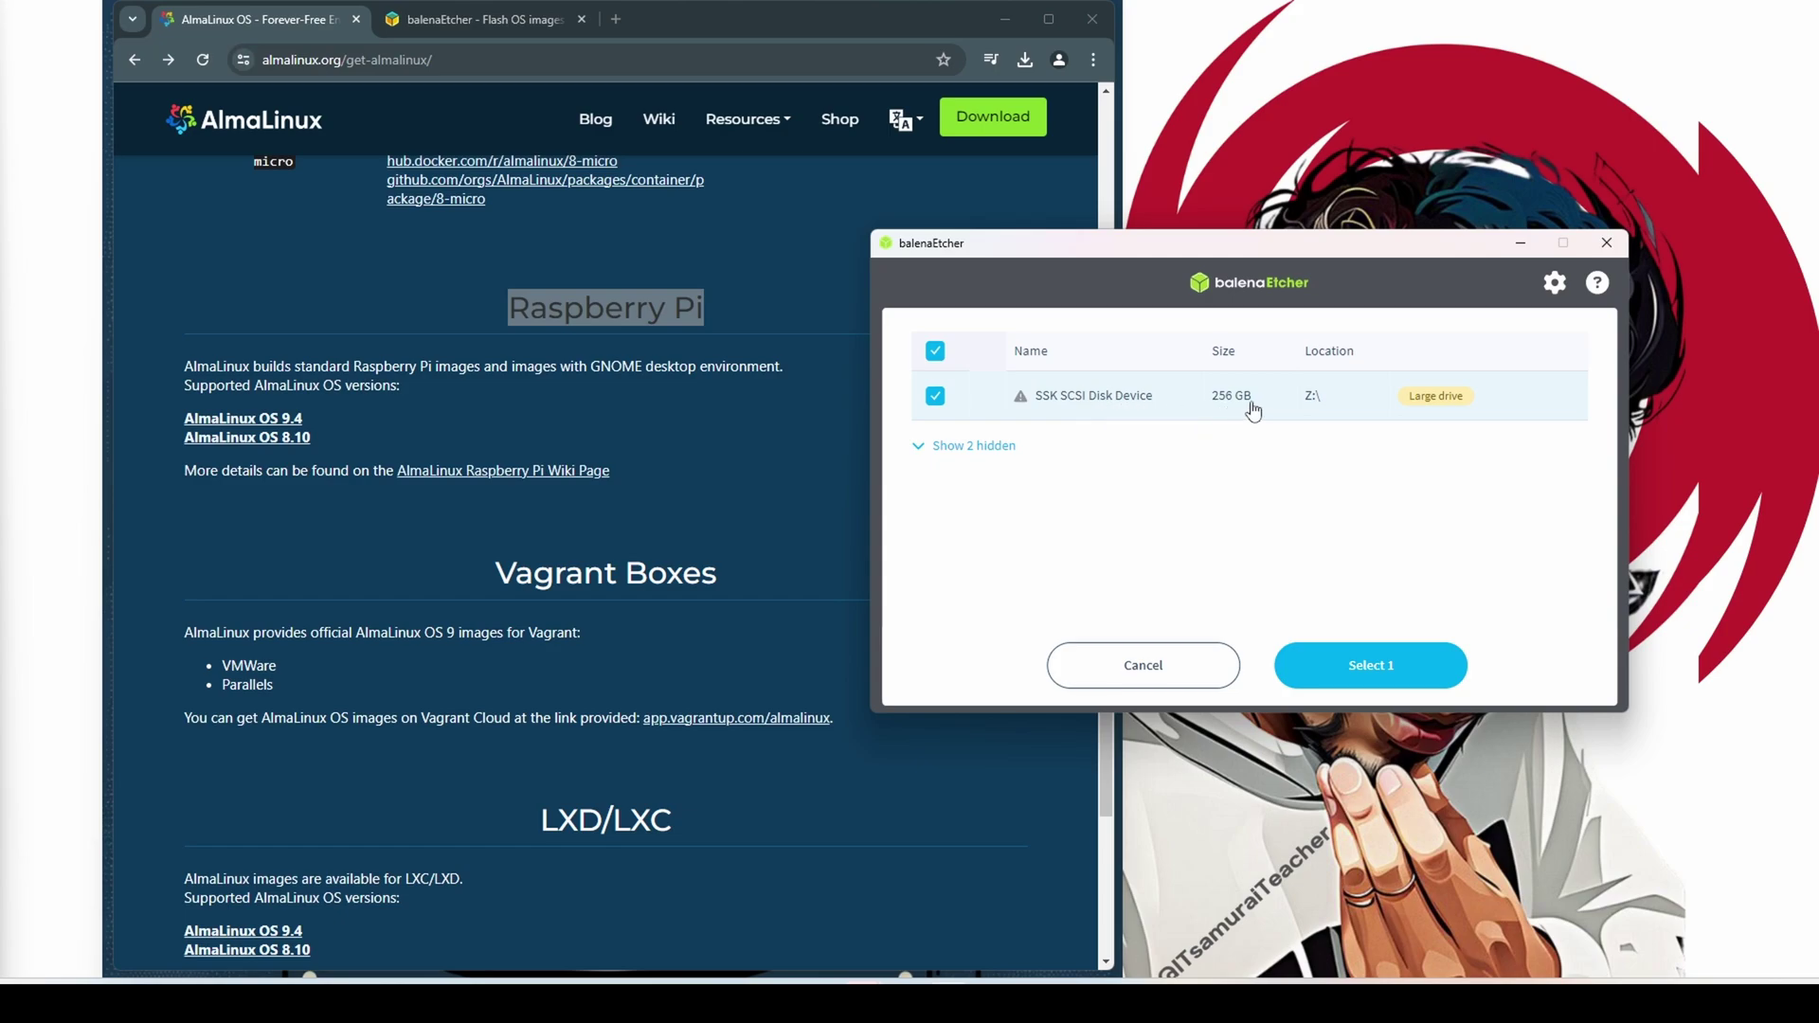
pyautogui.click(1184, 669)
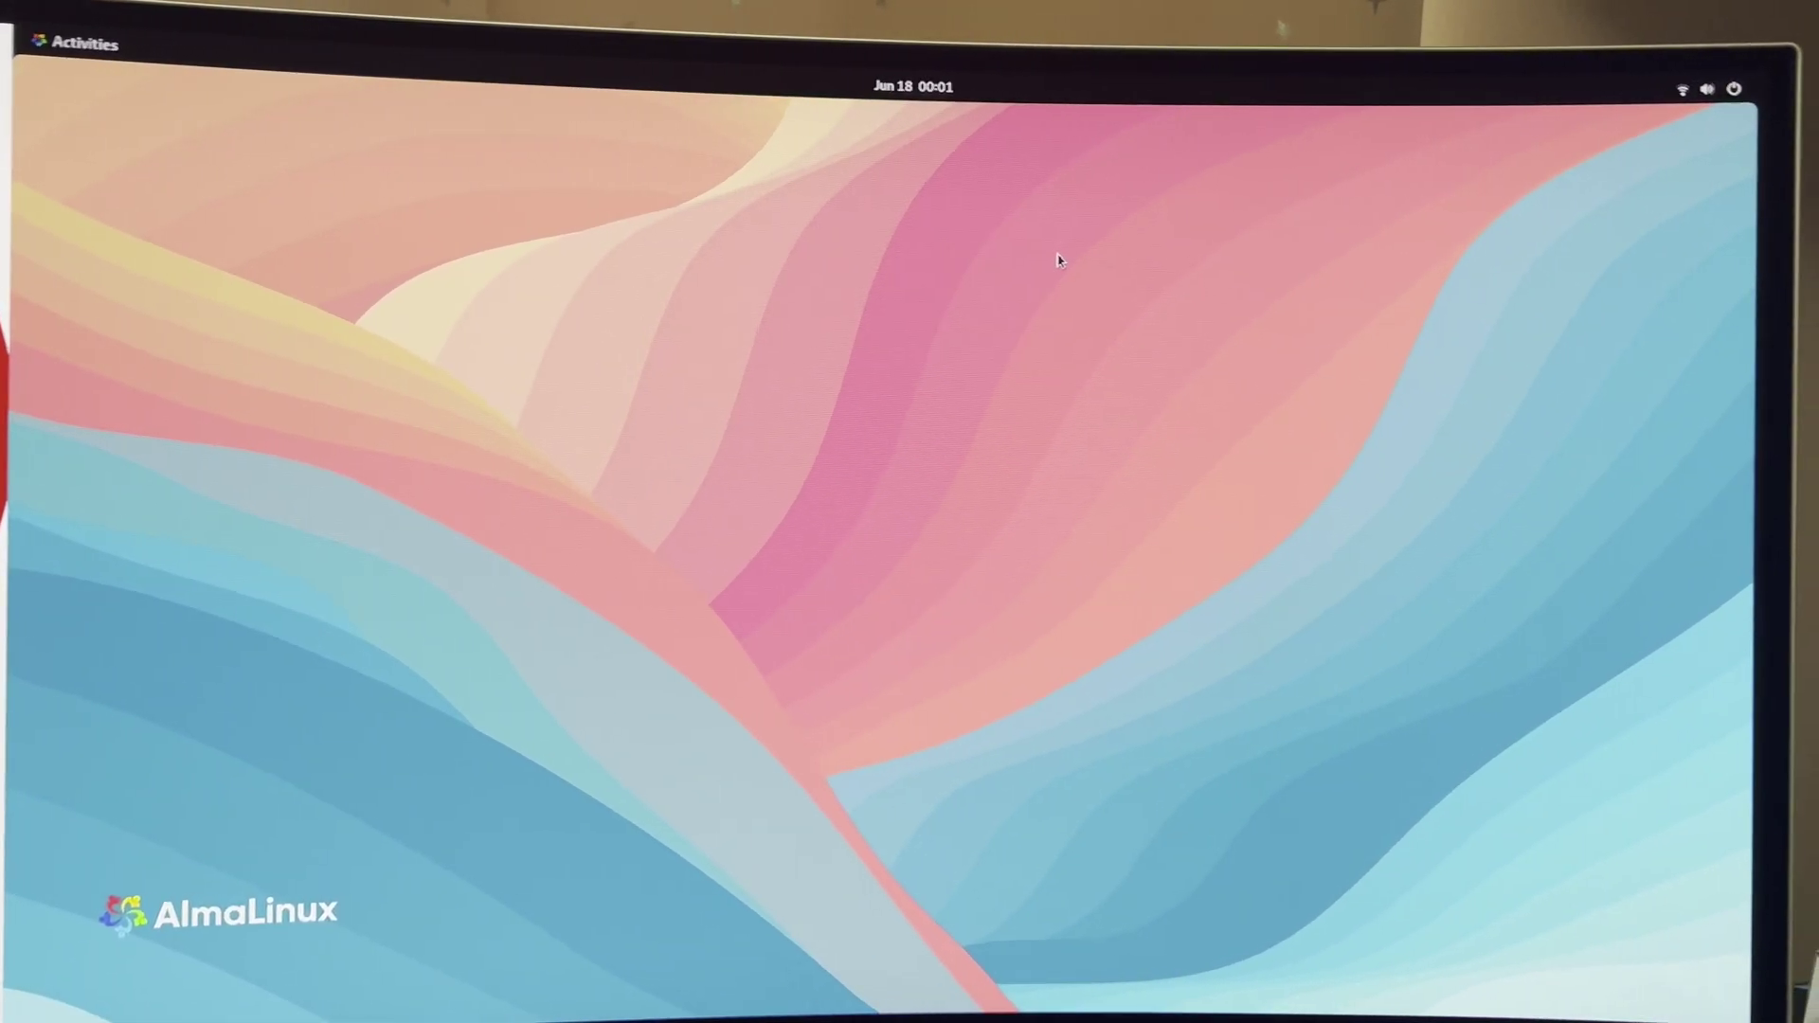
# From the top-right system menu, glance at the power mode options, then launch Settings
pyautogui.click(1613, 109)
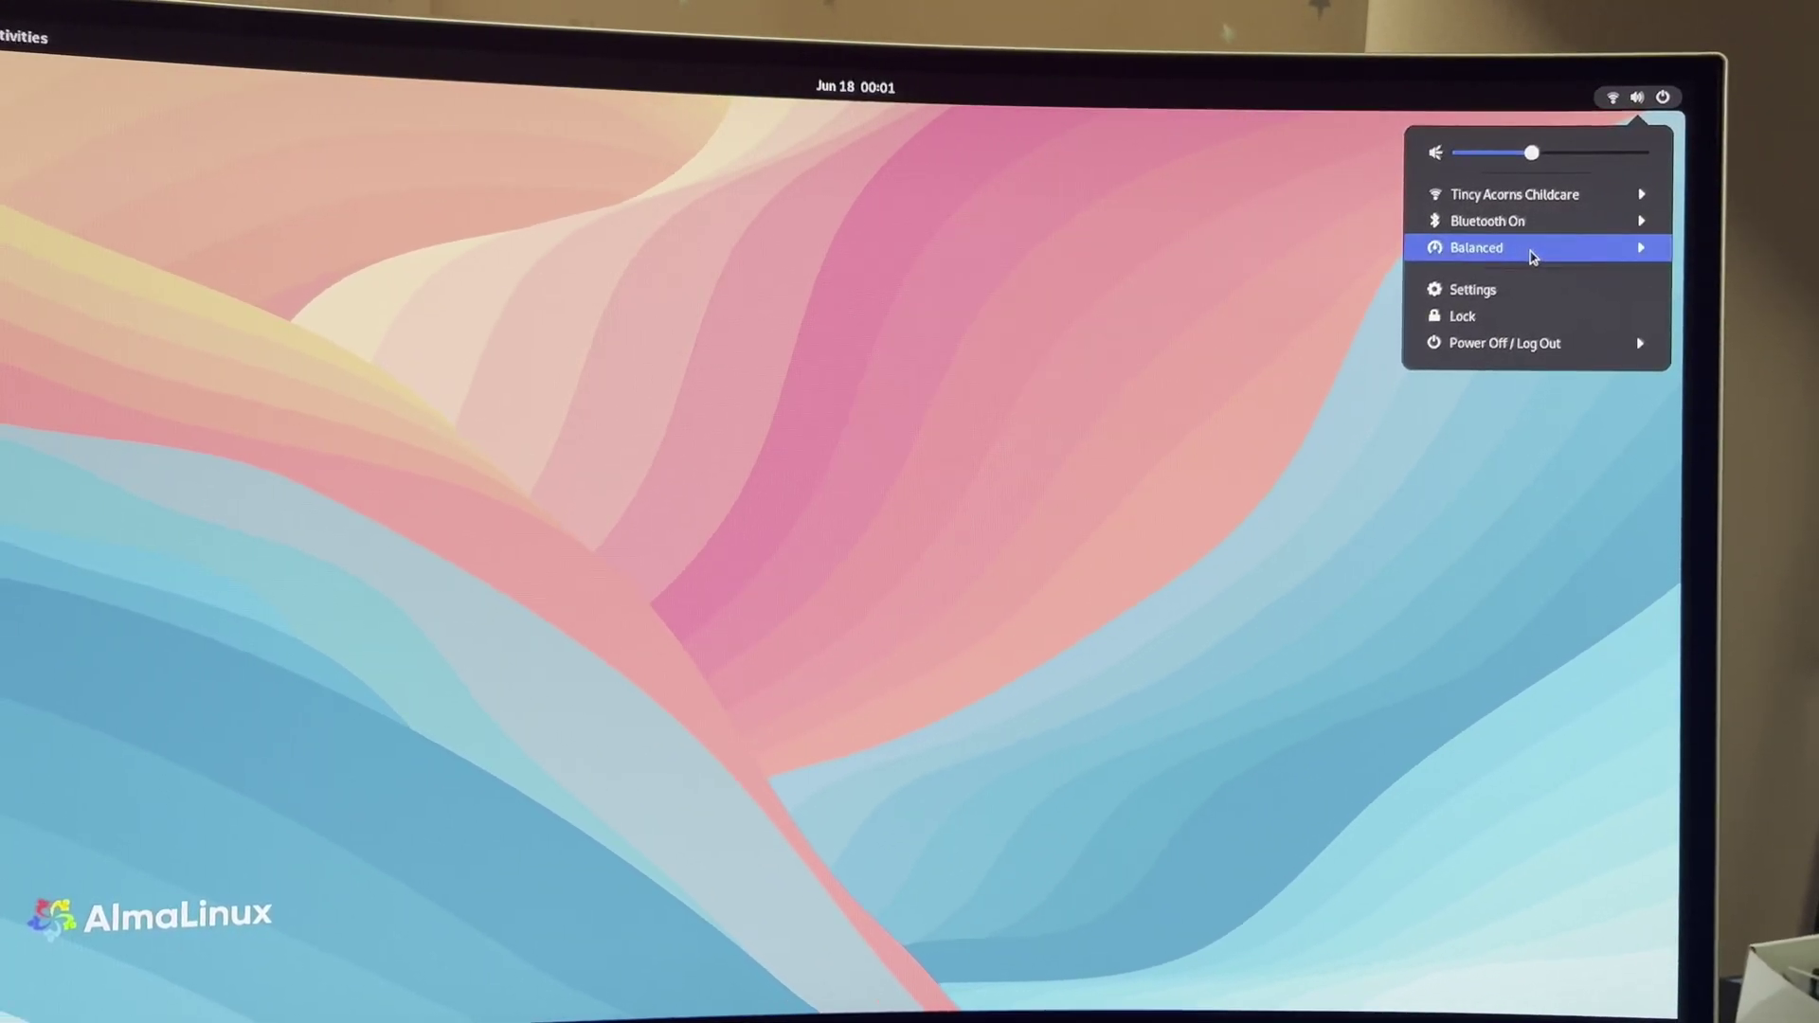
pyautogui.click(1529, 250)
pyautogui.click(1535, 250)
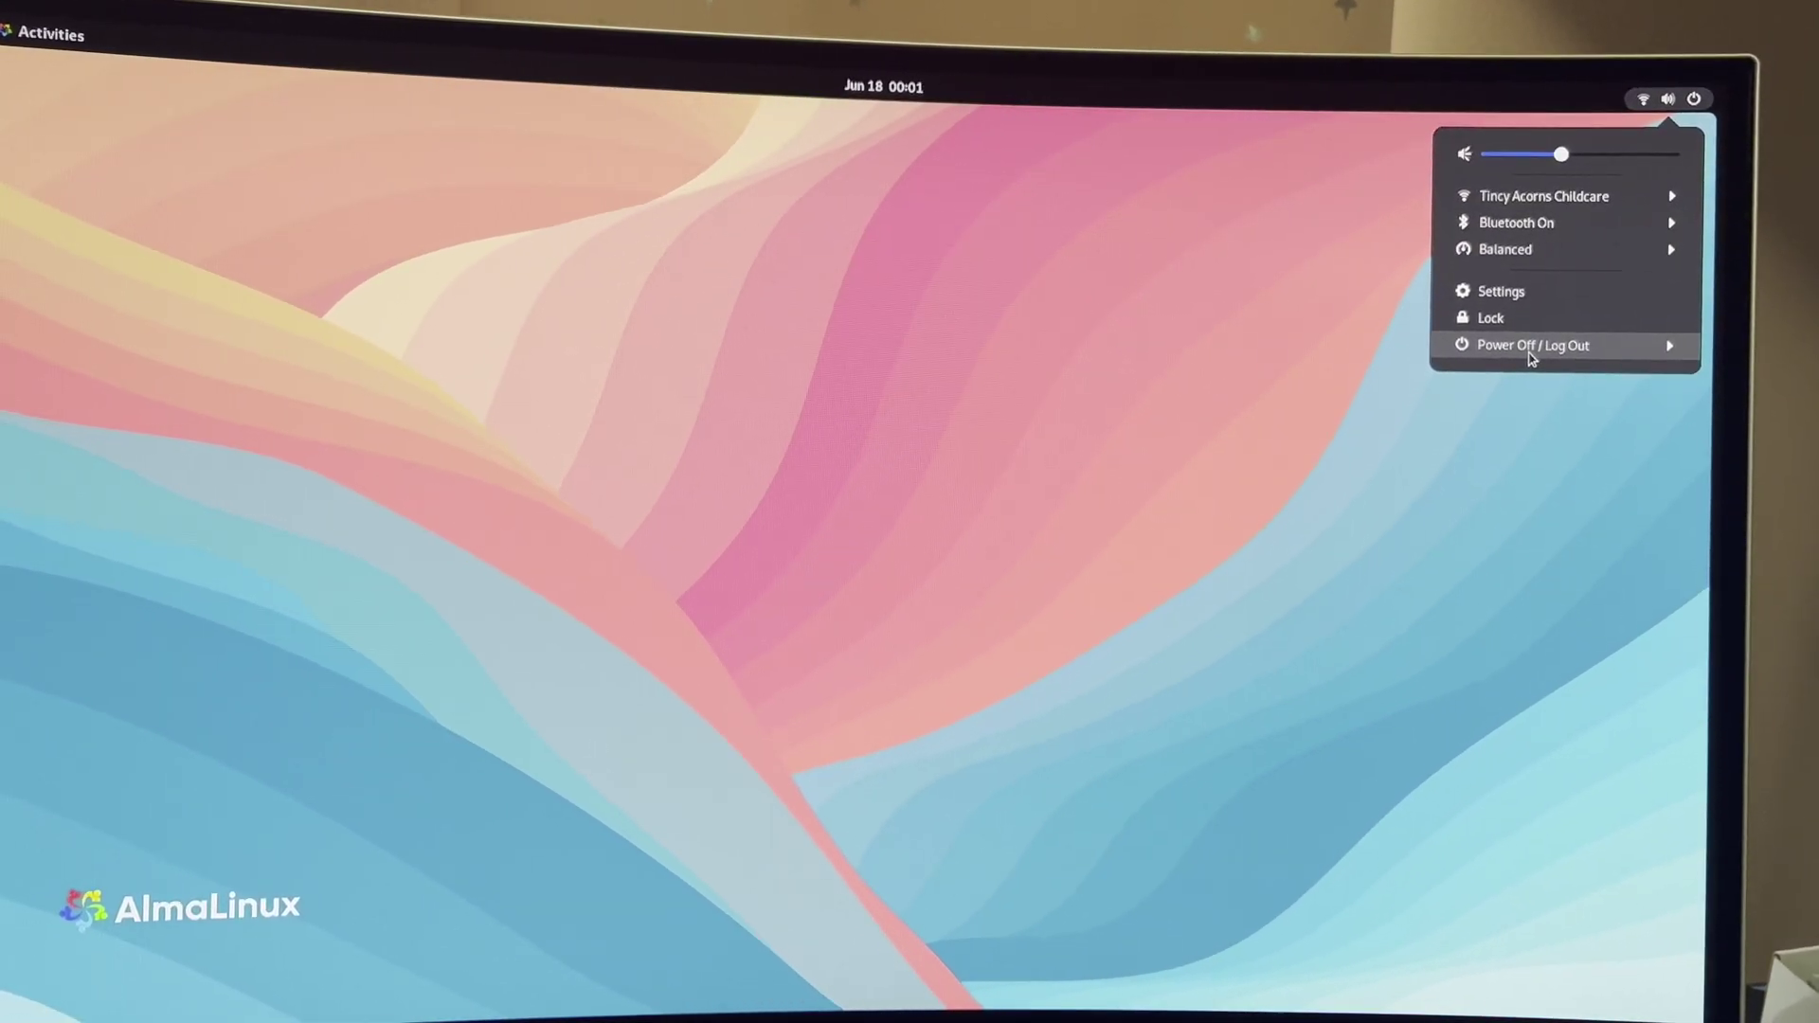
pyautogui.click(993, 370)
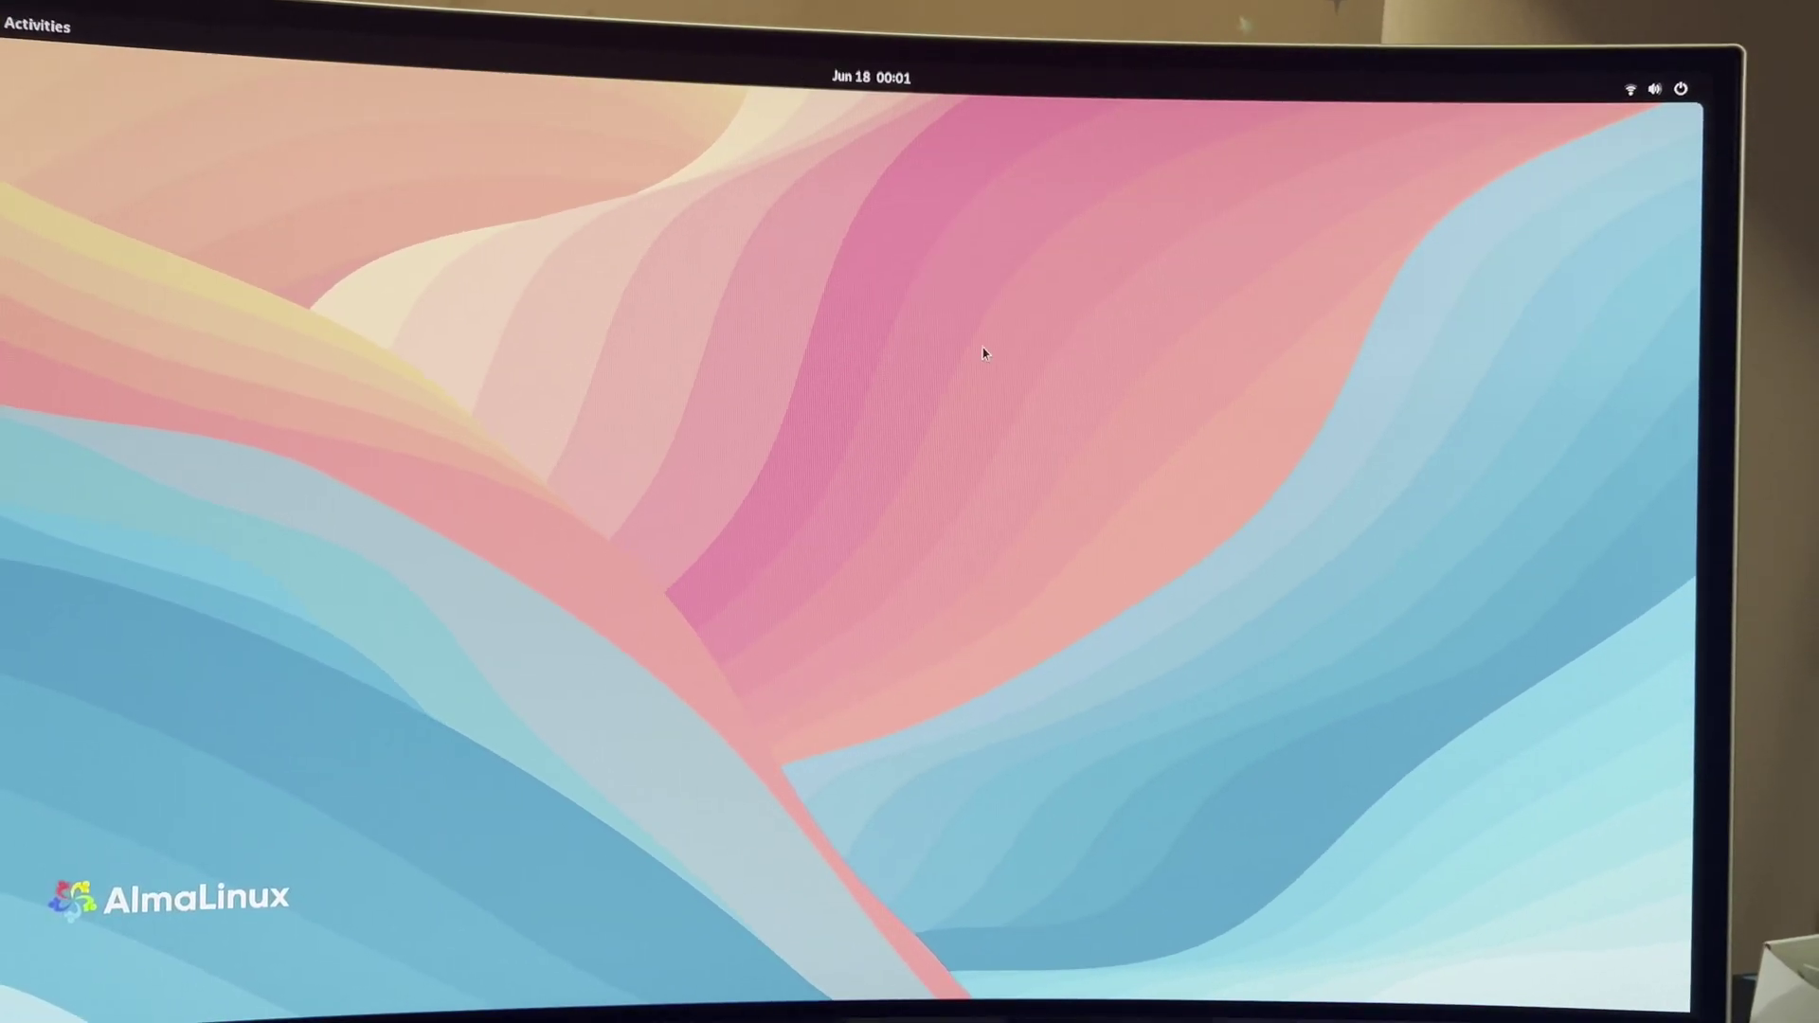
pyautogui.click(1621, 87)
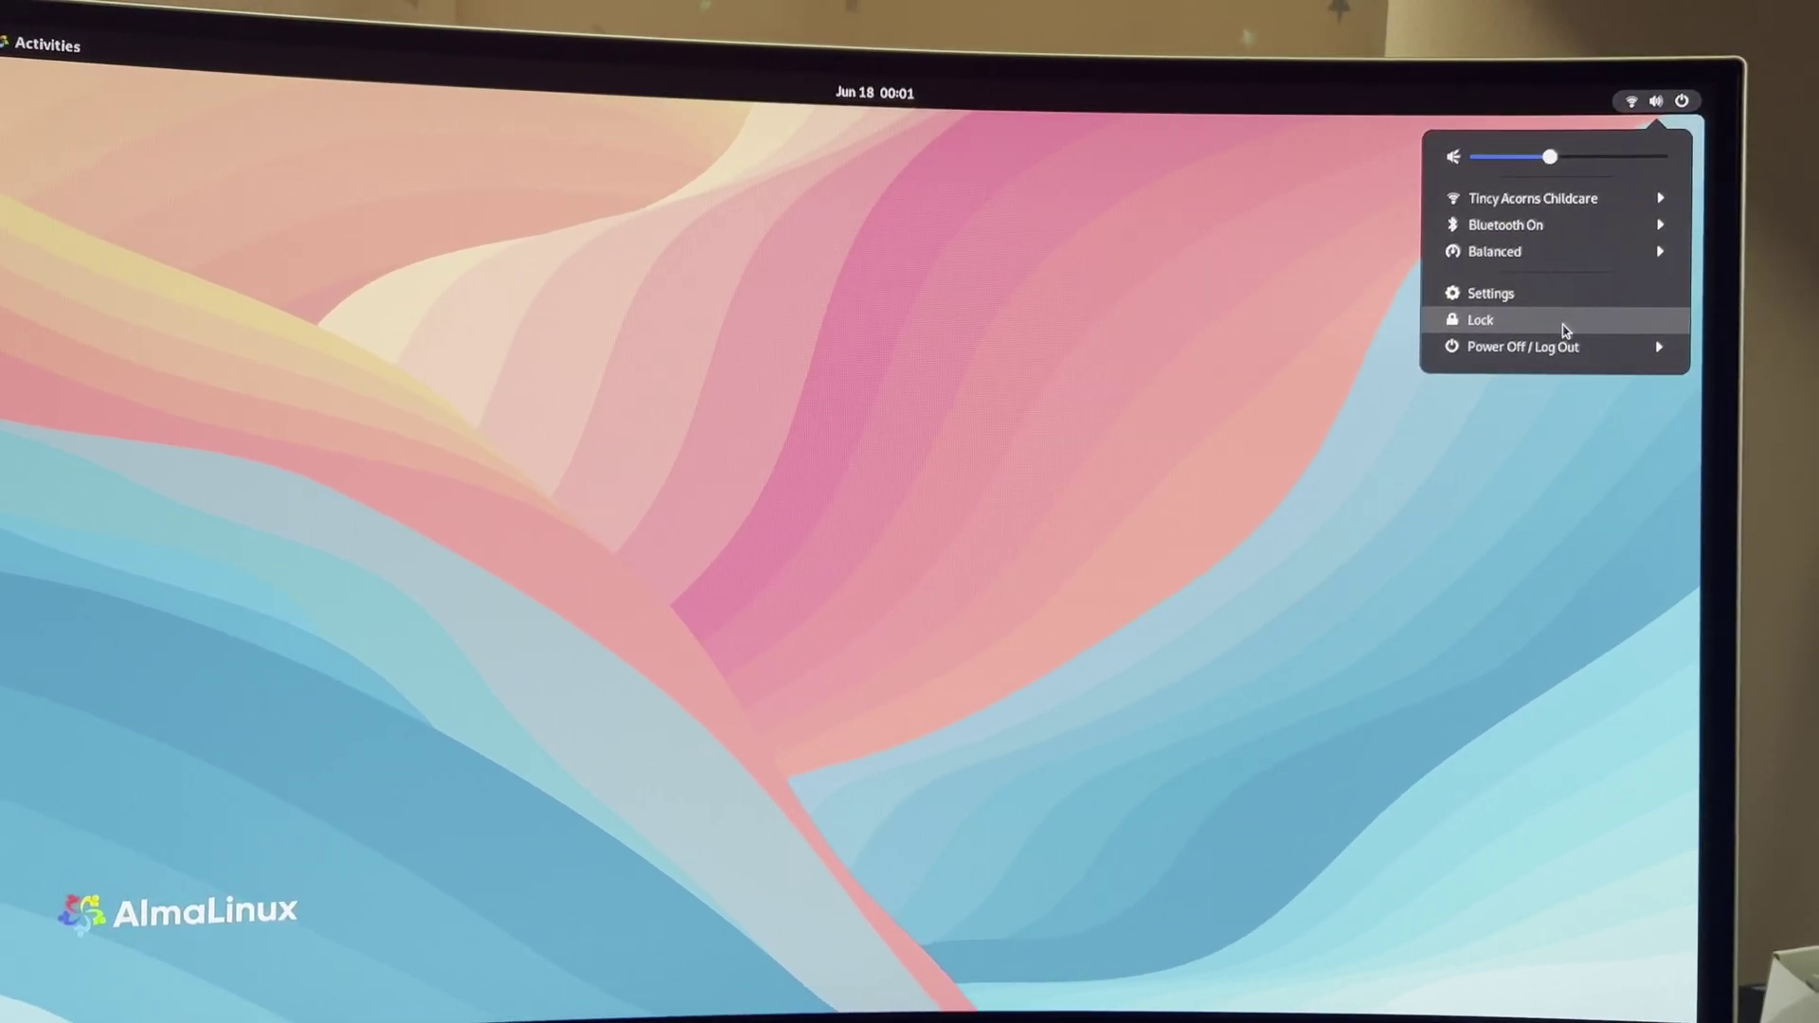
pyautogui.click(1528, 290)
pyautogui.click(1532, 300)
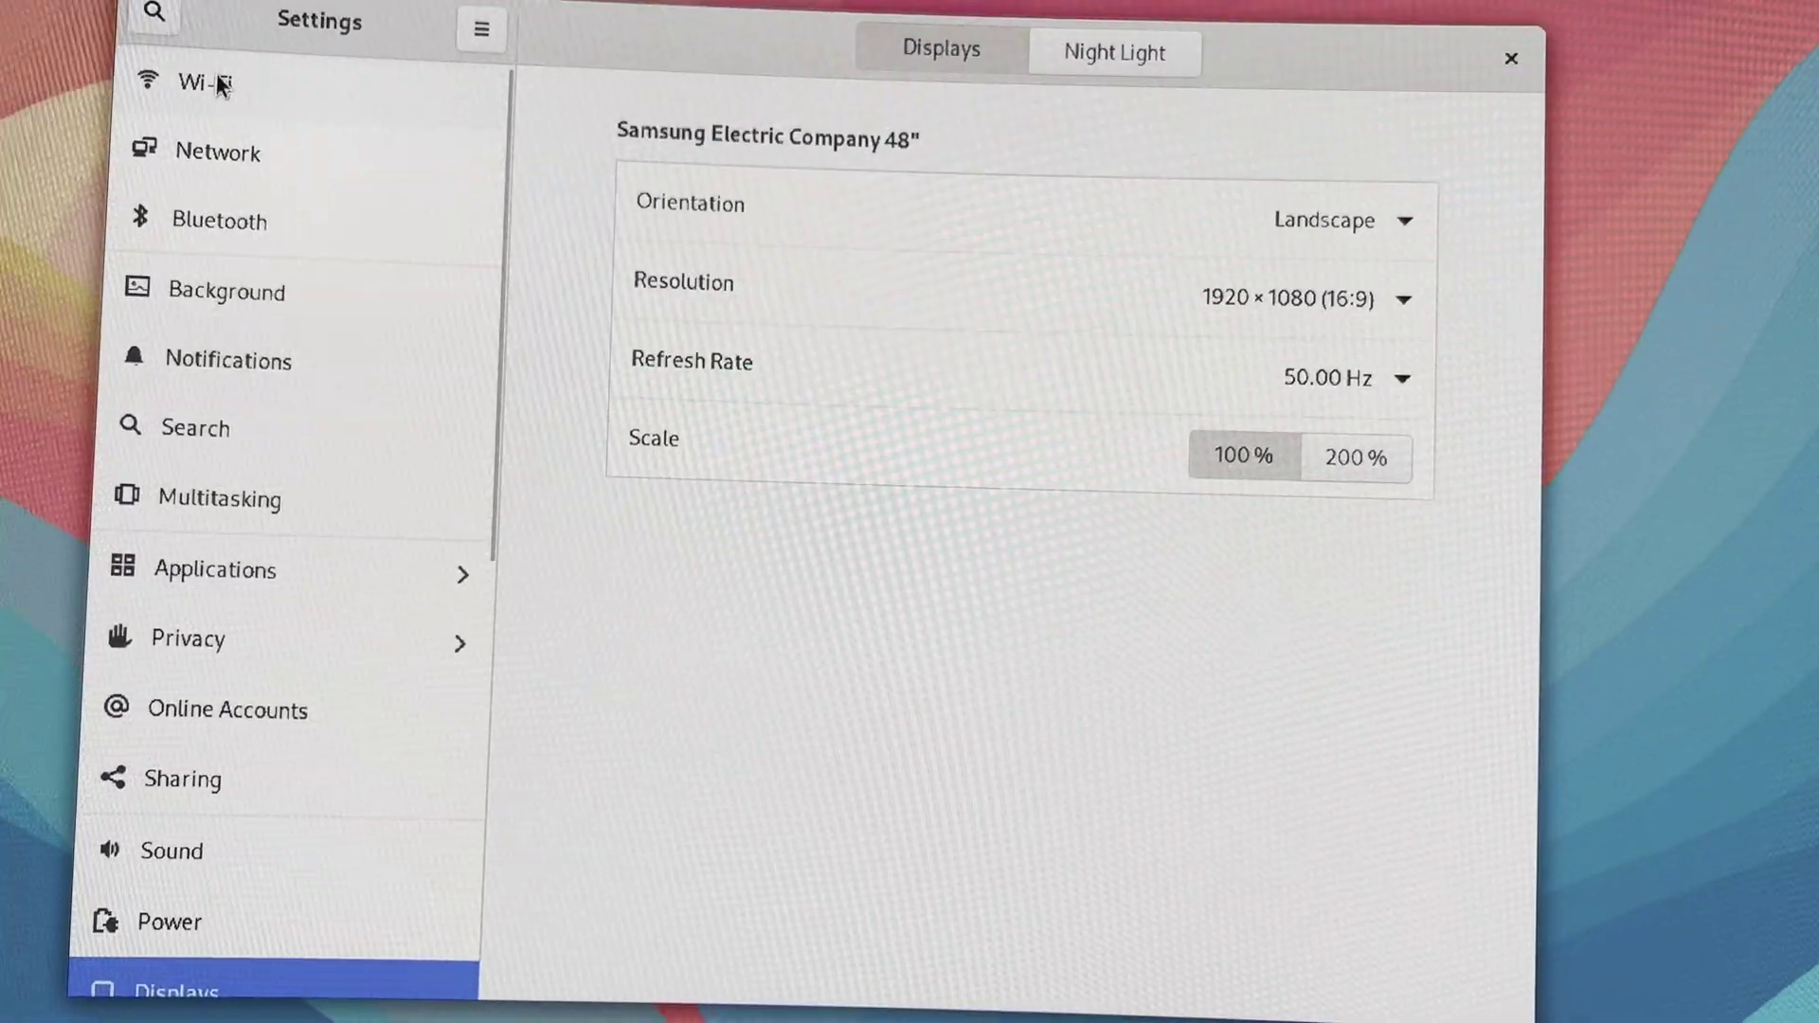
# Review the Wi-Fi, Network, Bluetooth, Background and Notifications settings pages
pyautogui.click(317, 115)
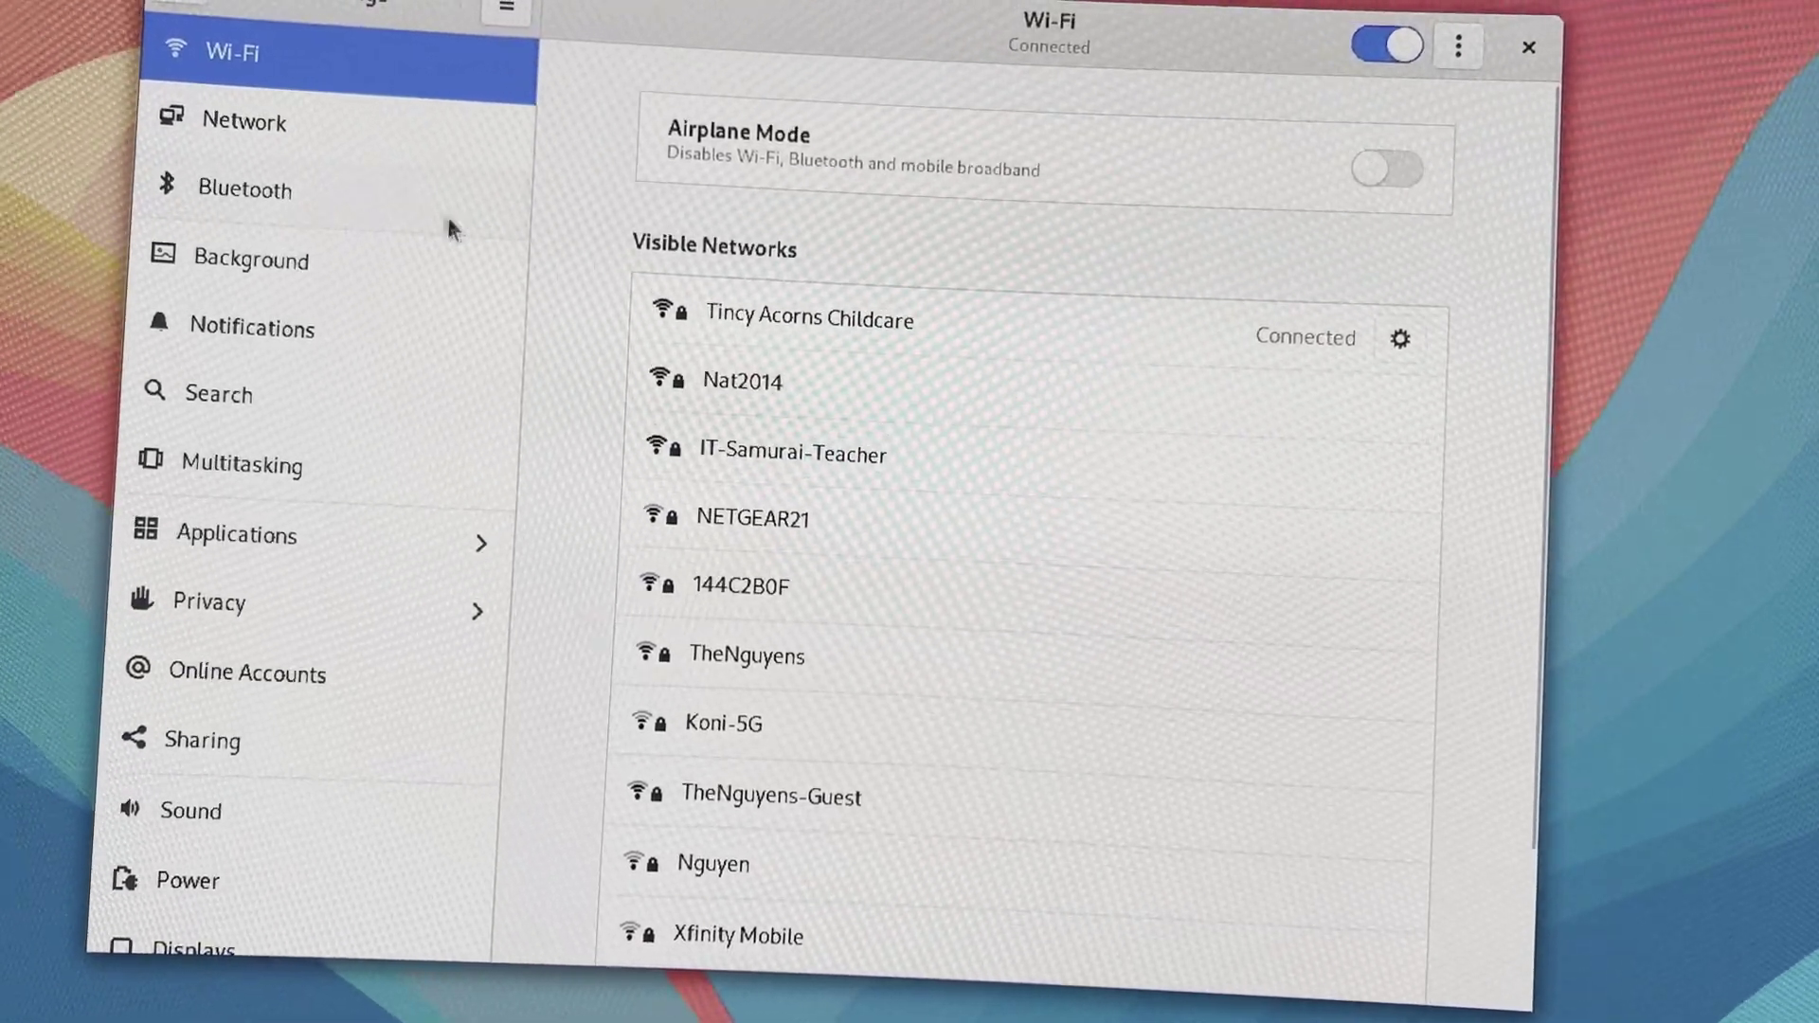
pyautogui.click(295, 121)
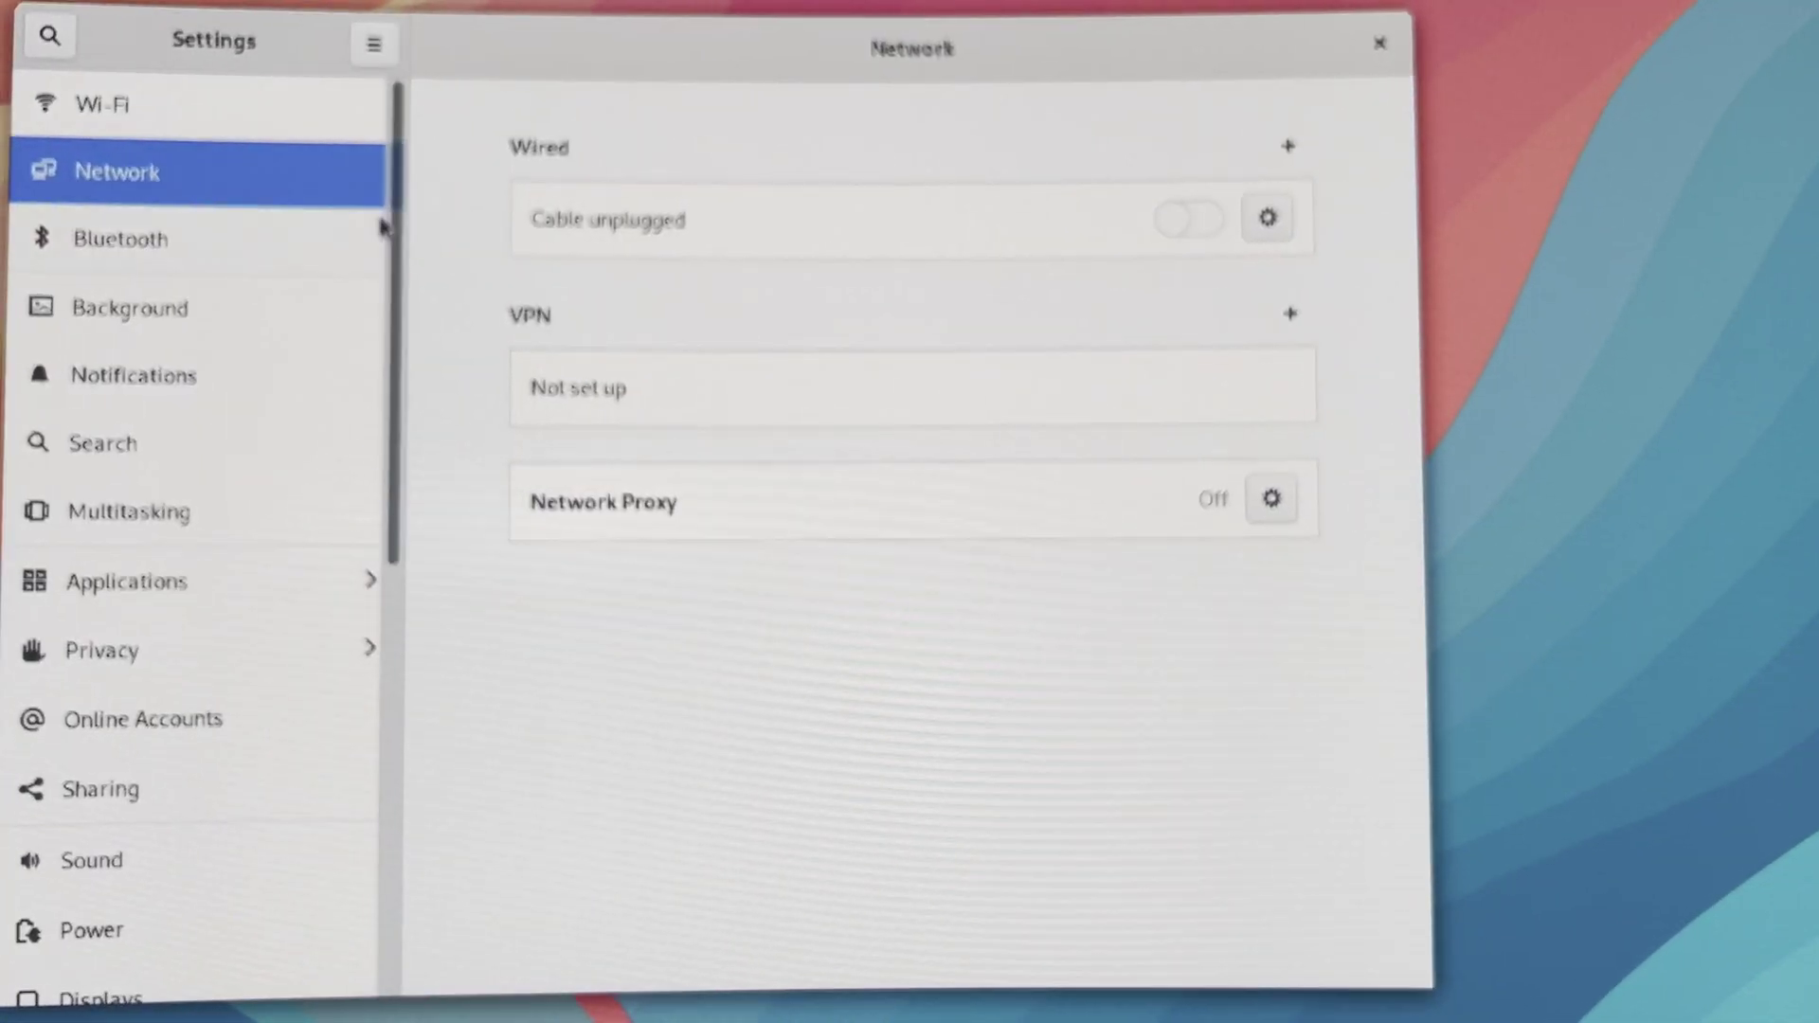
pyautogui.click(129, 237)
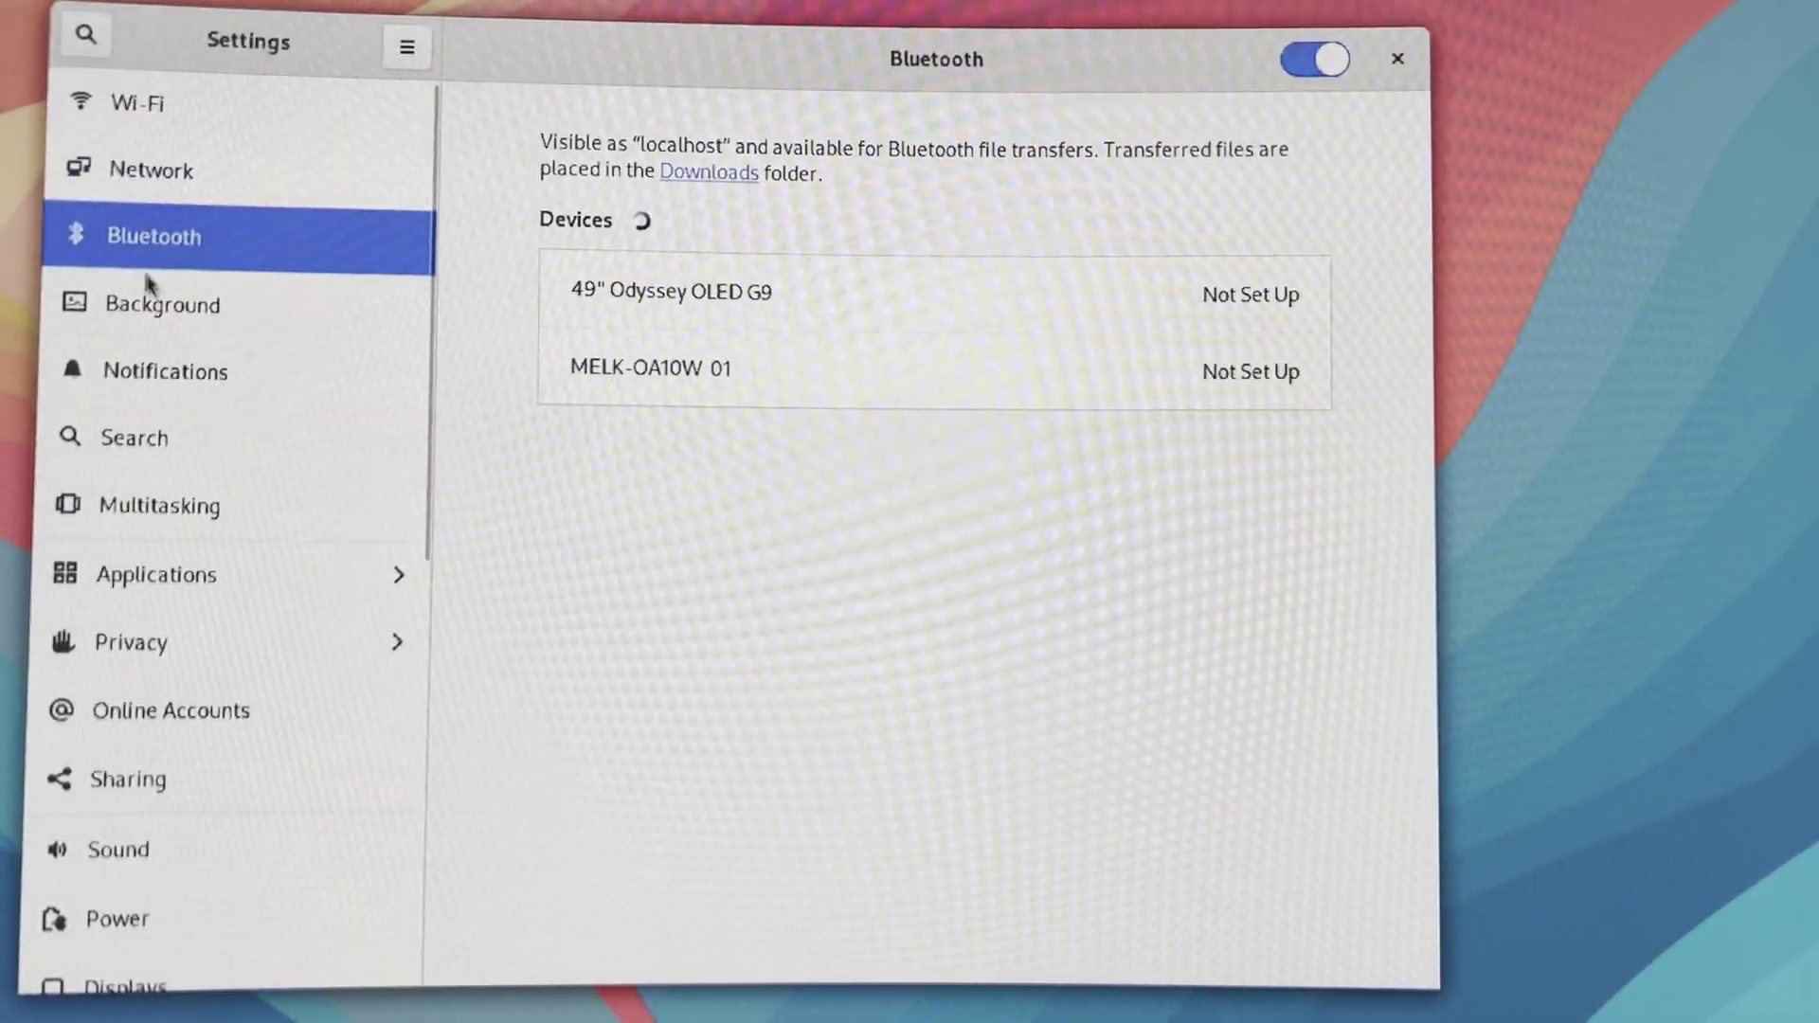
pyautogui.click(158, 378)
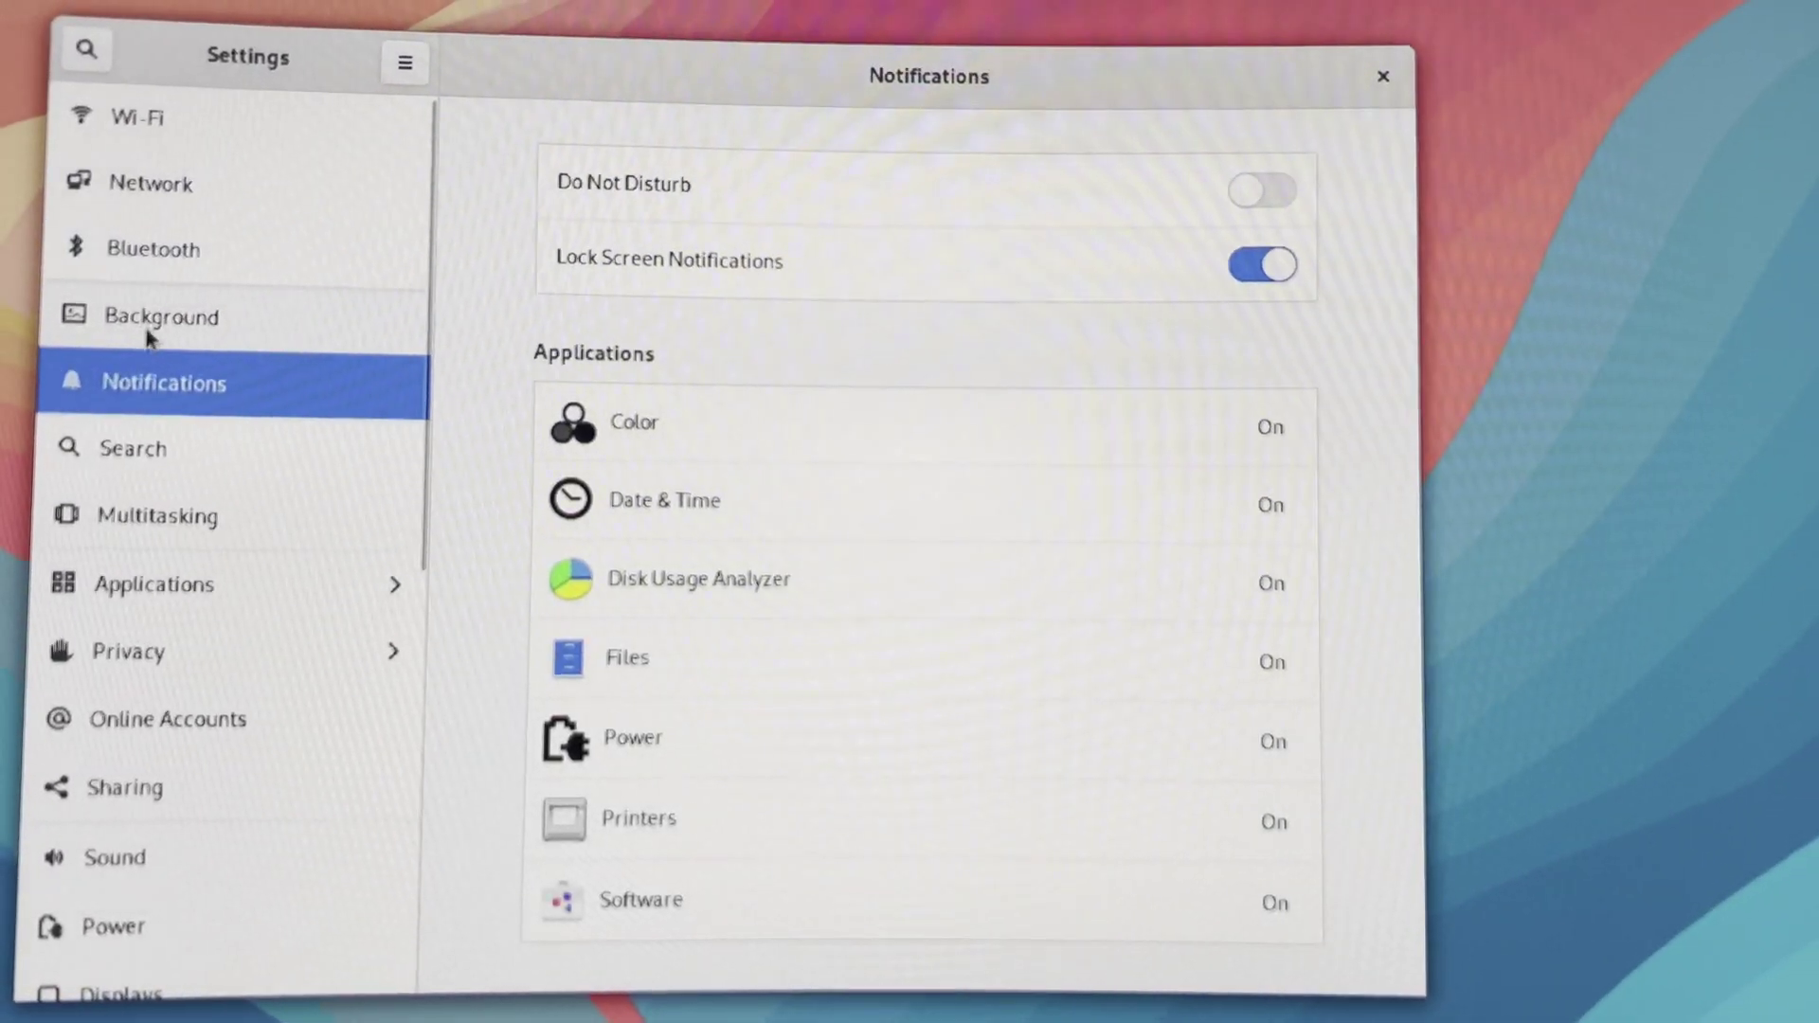
pyautogui.click(152, 312)
pyautogui.click(177, 387)
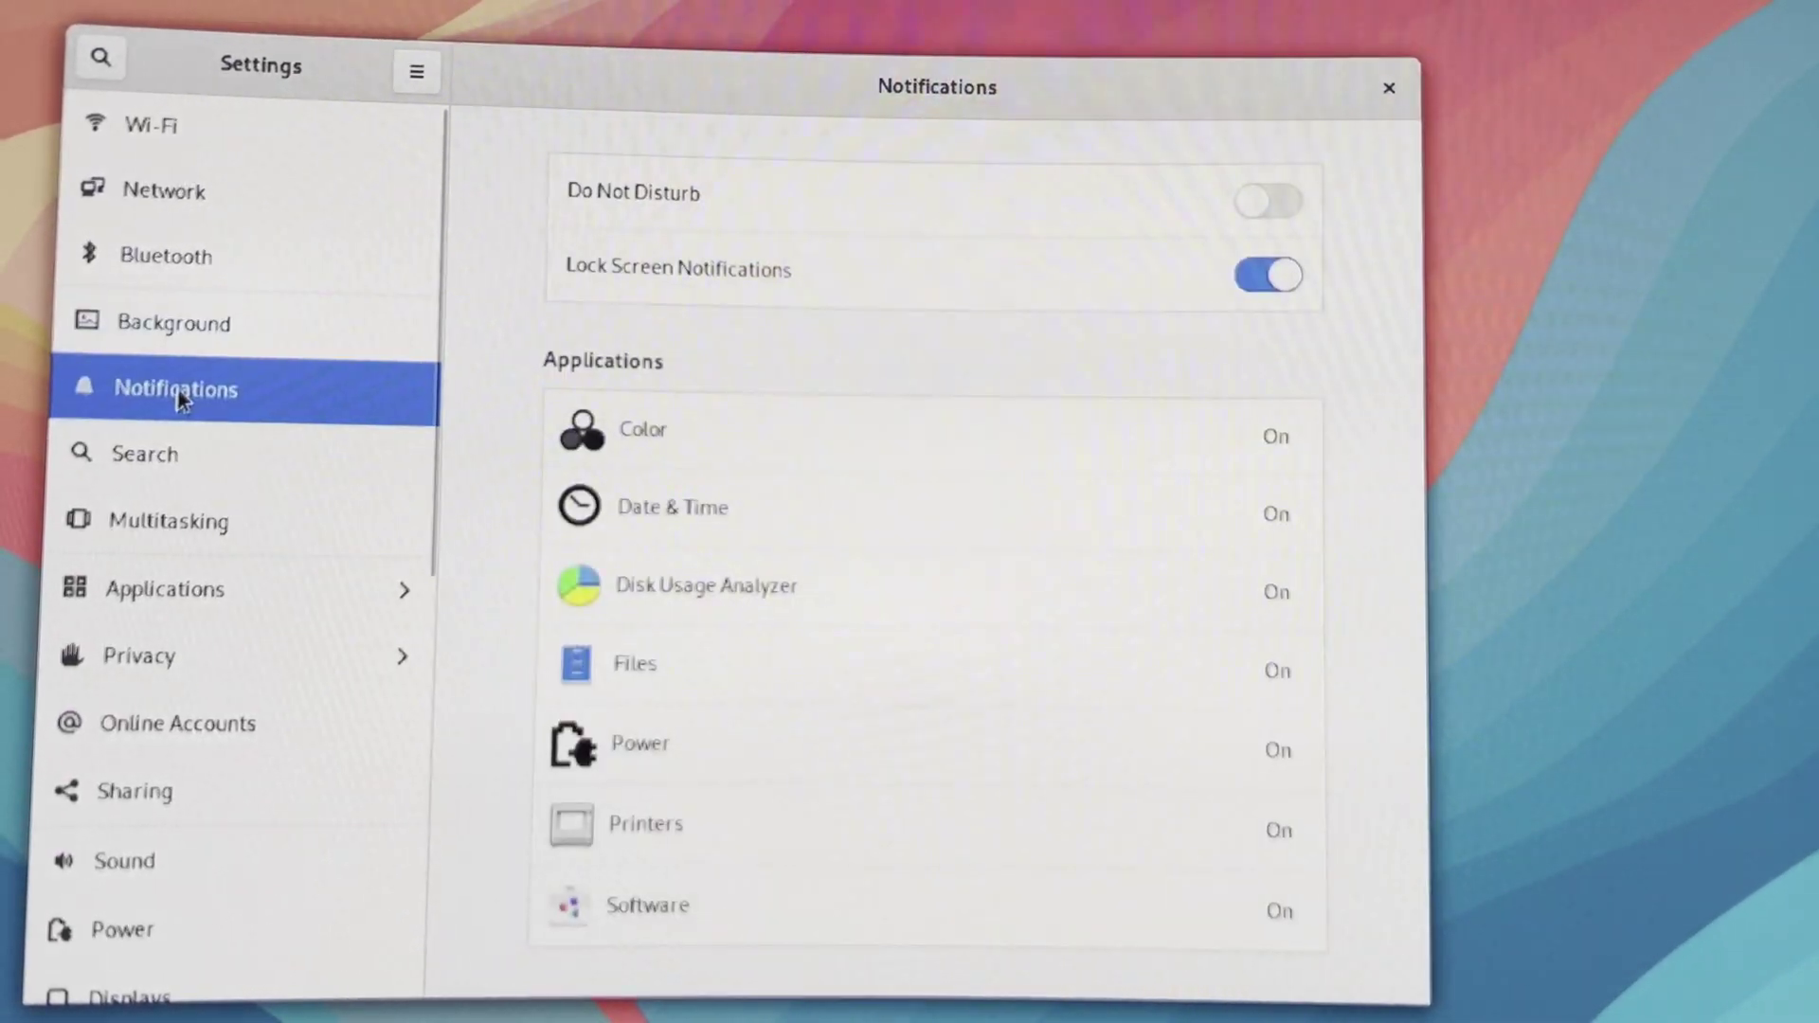
# Check Search, Multitasking and the Characters and Disk Usage Analyzer app settings, then go back
pyautogui.click(158, 472)
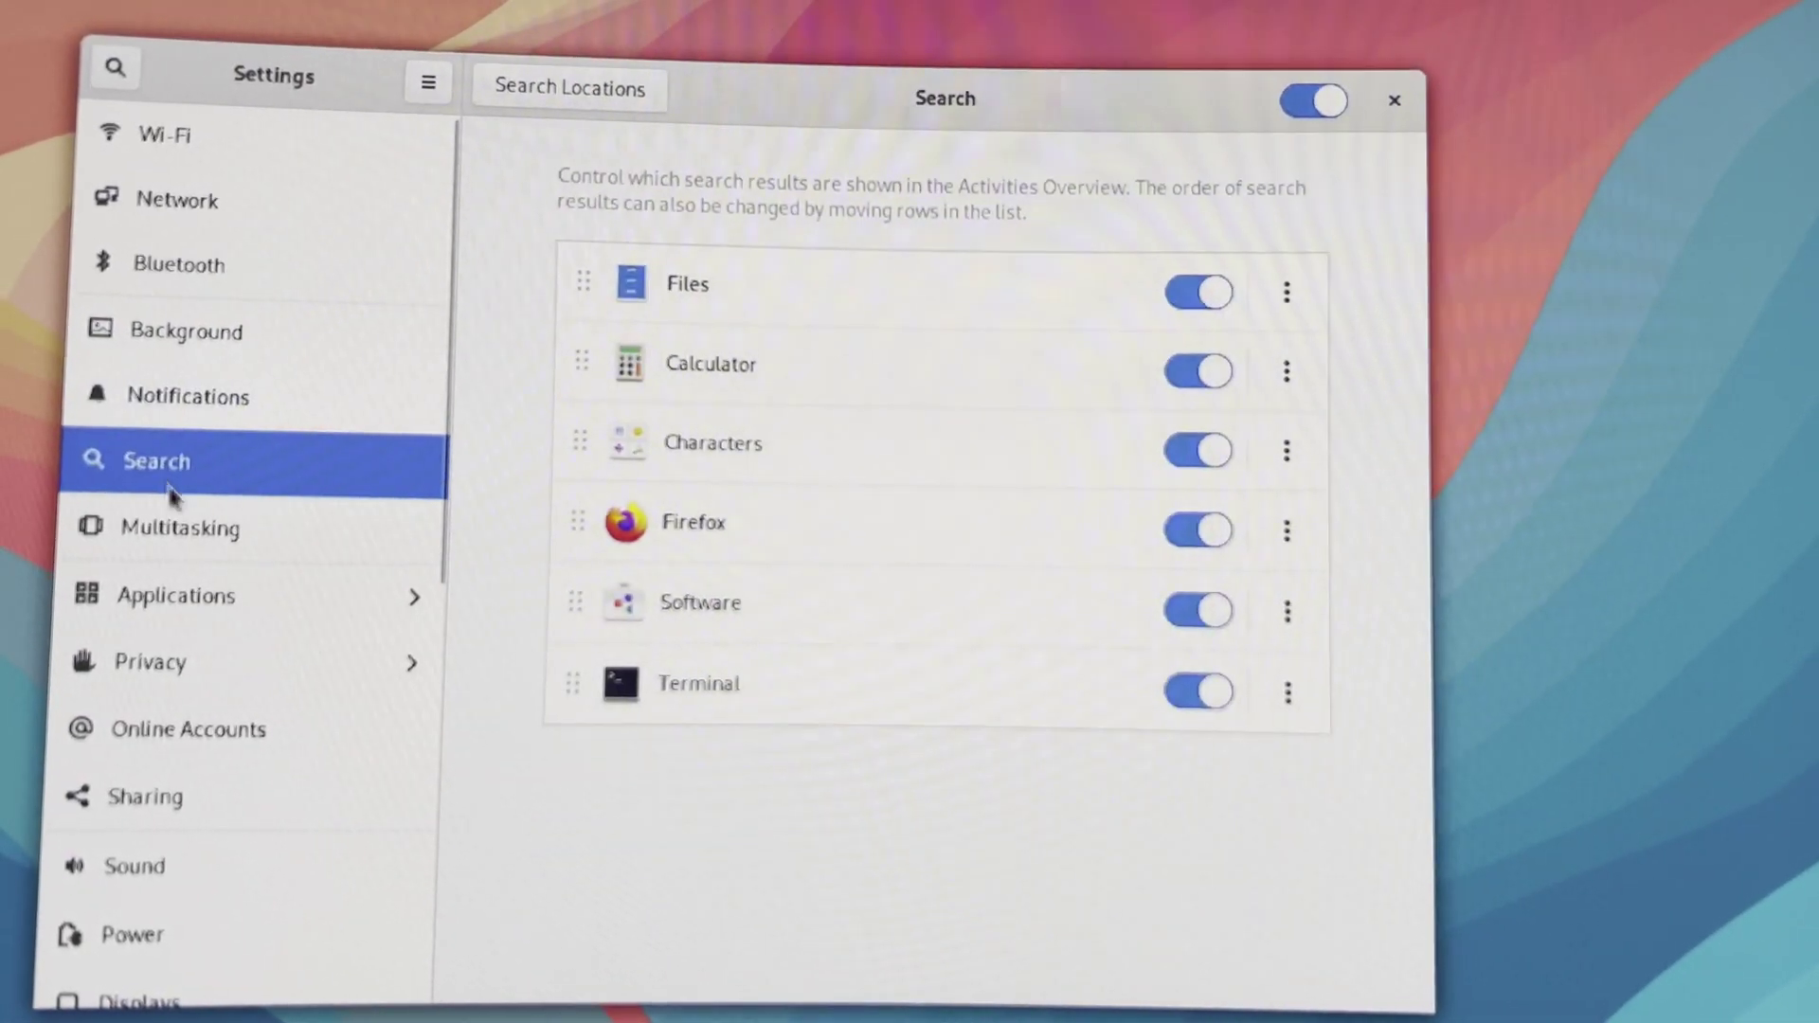
pyautogui.click(201, 538)
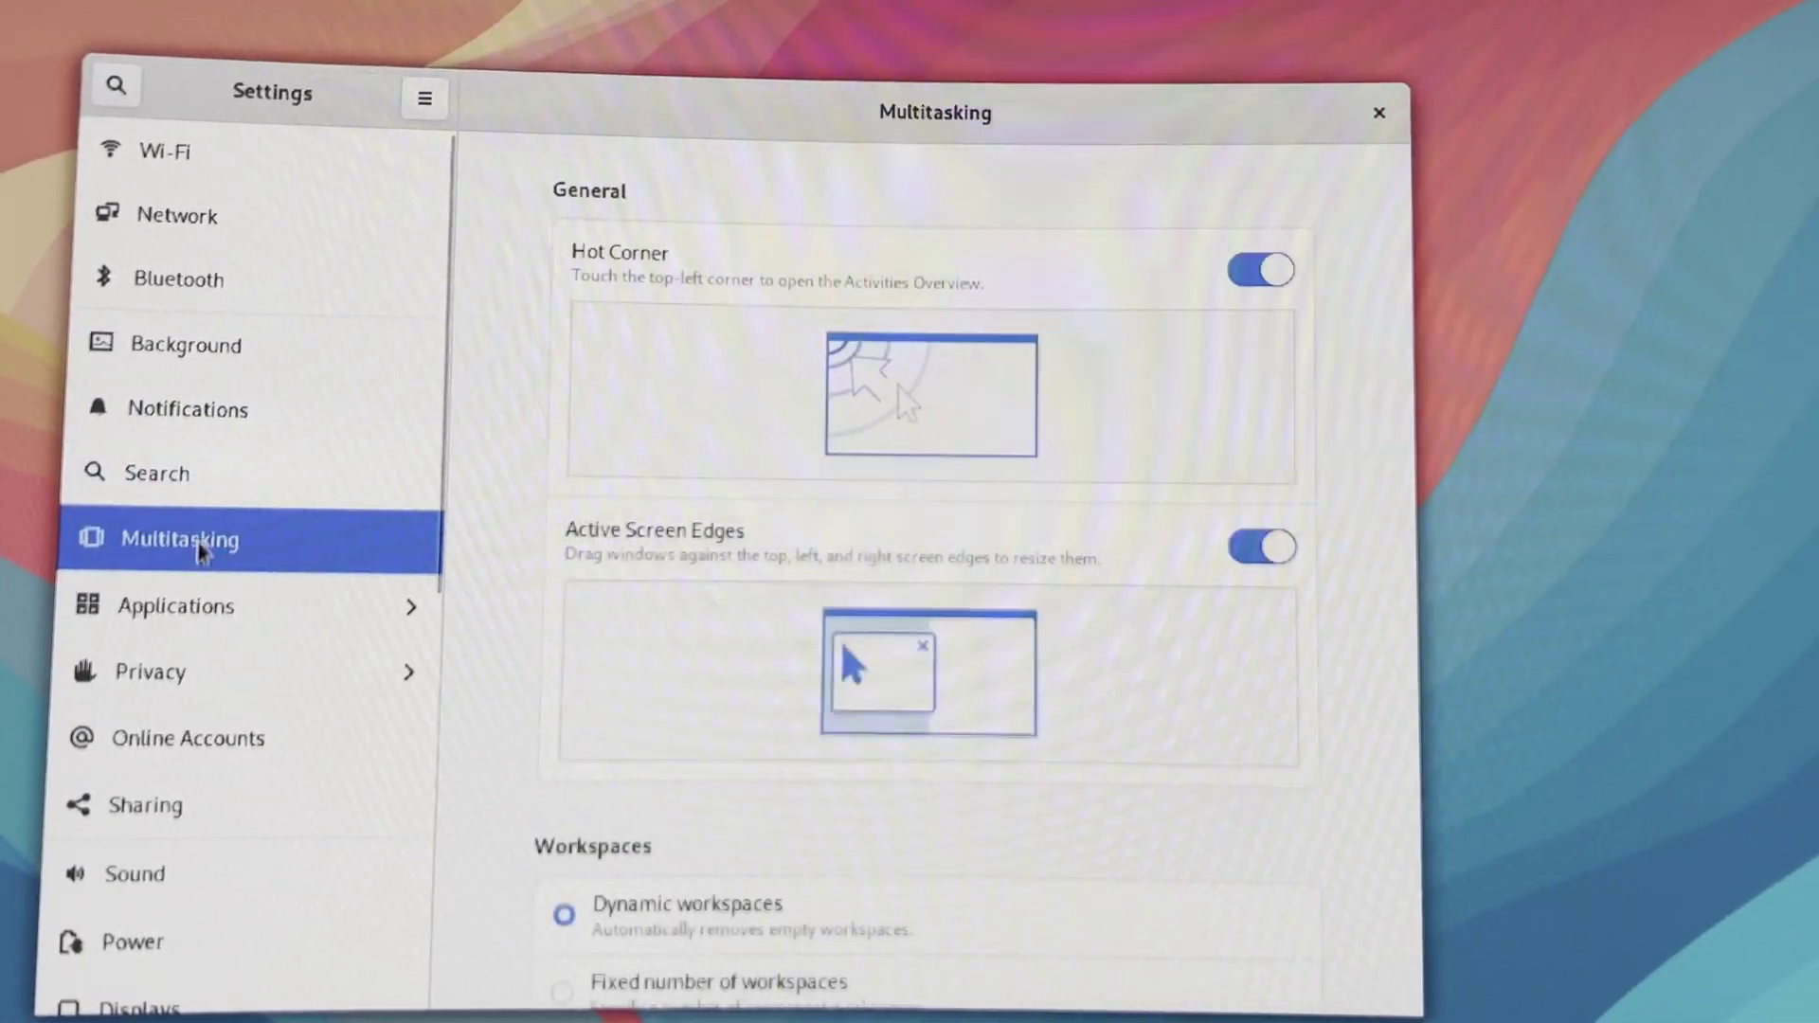
pyautogui.click(200, 625)
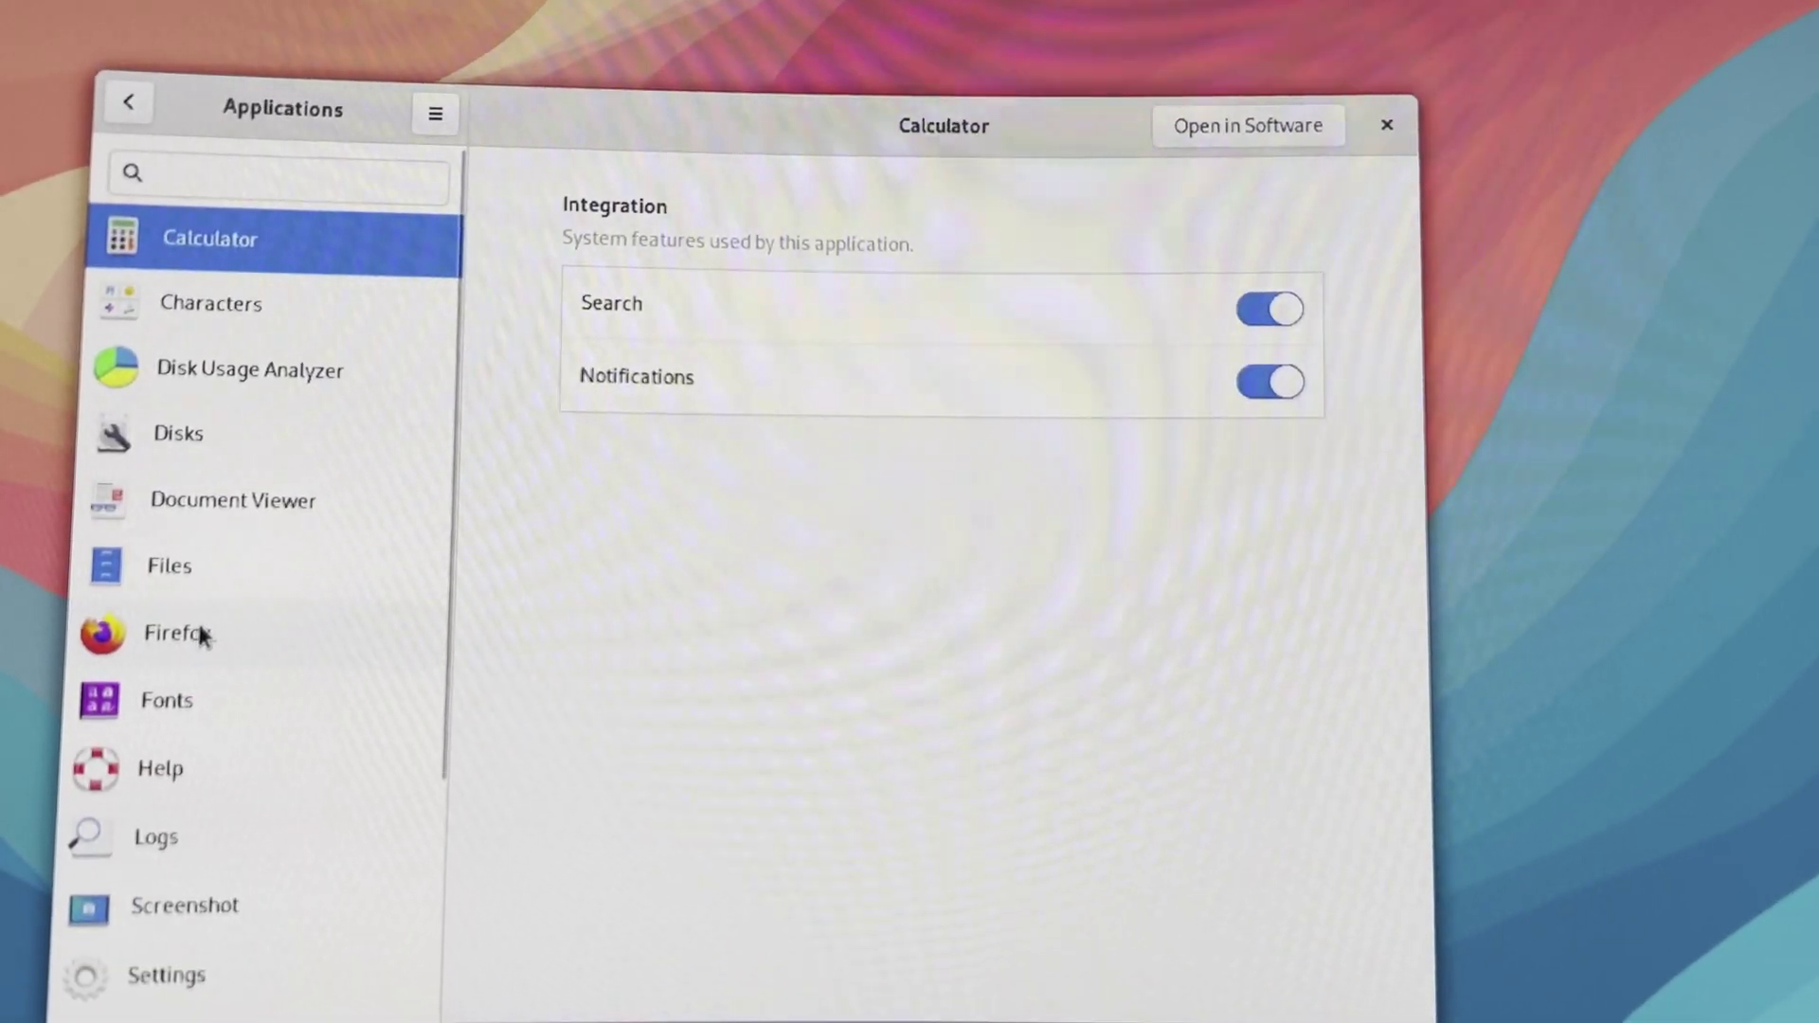
pyautogui.click(225, 305)
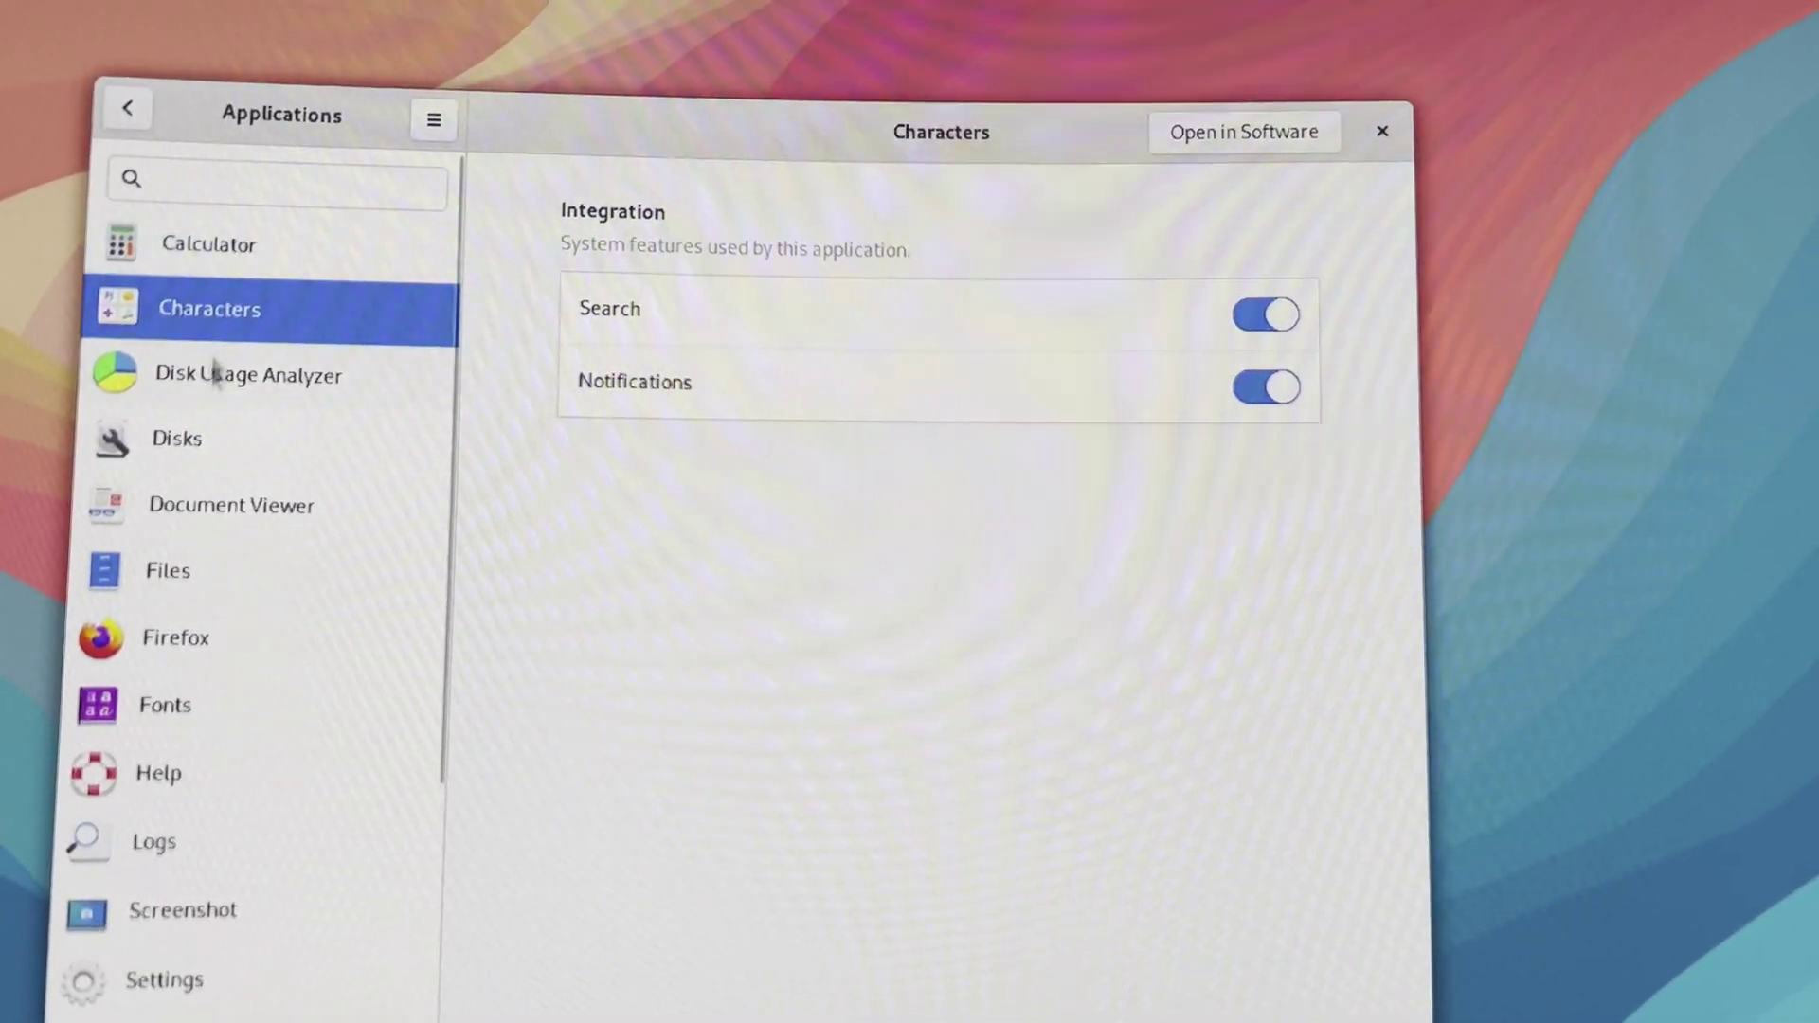
pyautogui.click(214, 373)
pyautogui.scroll(-5, 275, 692)
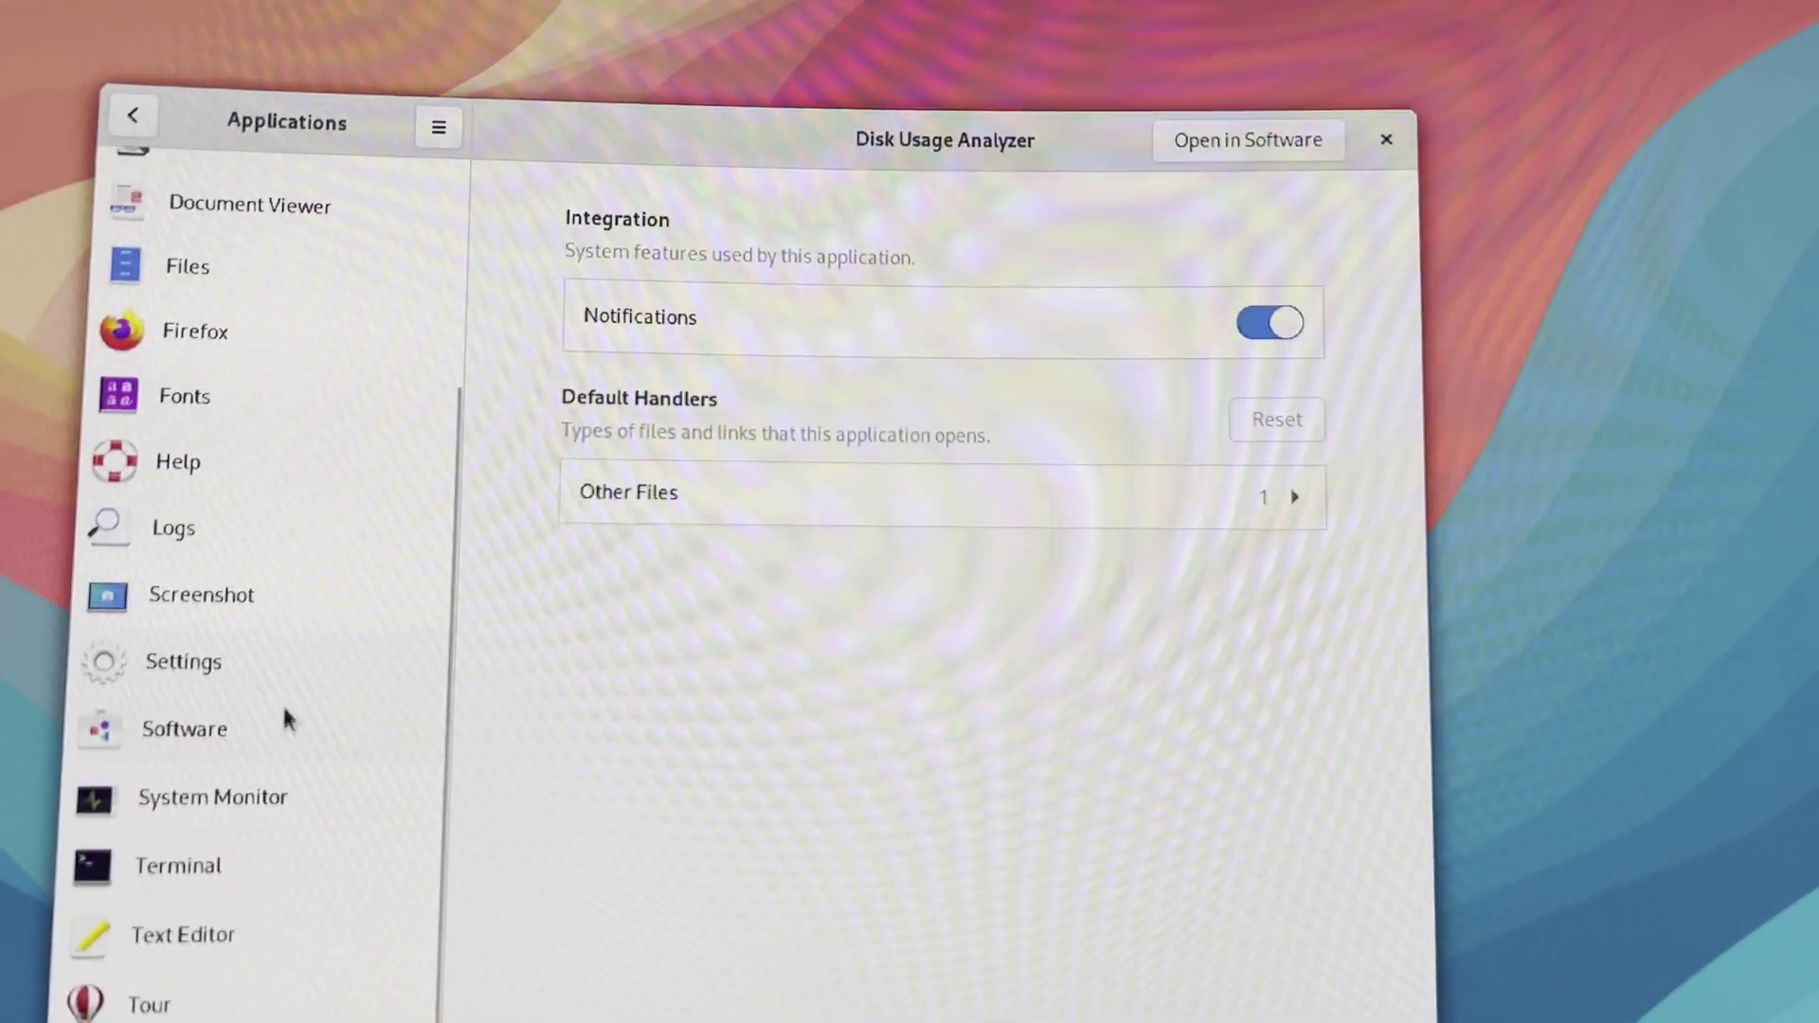
pyautogui.scroll(5, 284, 720)
pyautogui.click(132, 123)
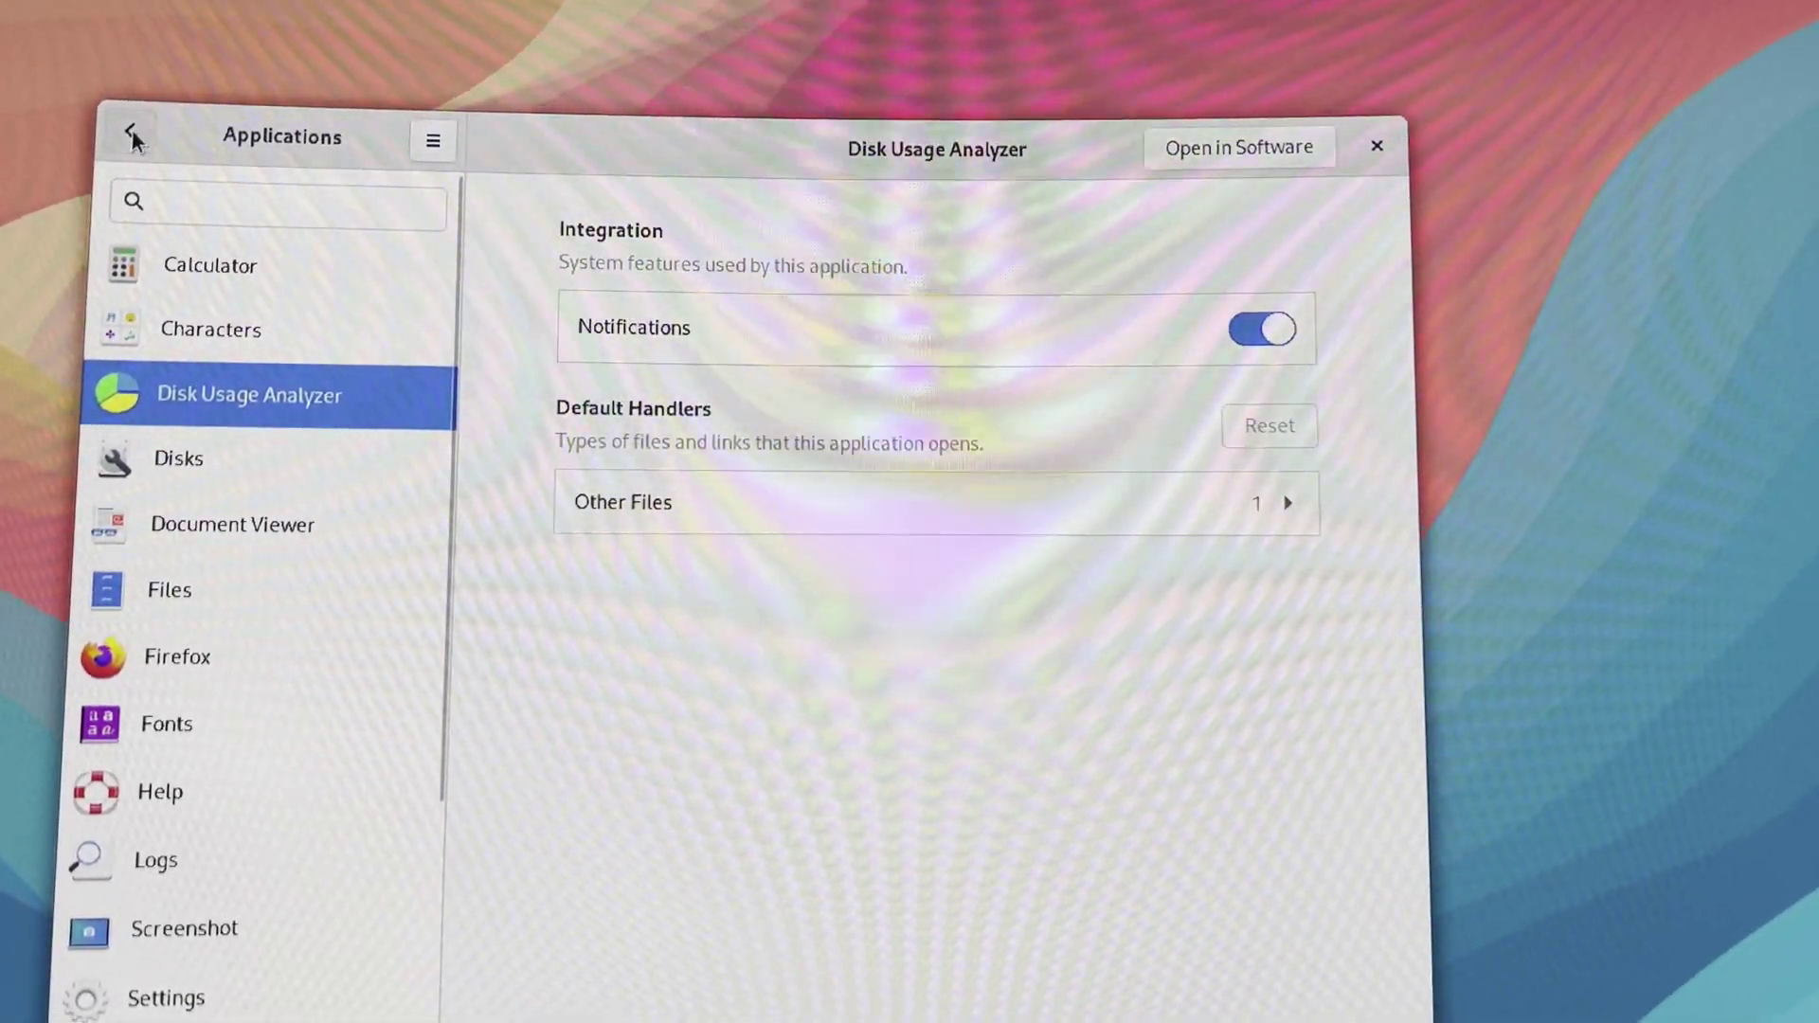
# Check the Privacy pages for Camera, Microphone and Thunderbolt, then return to the main list
pyautogui.click(187, 709)
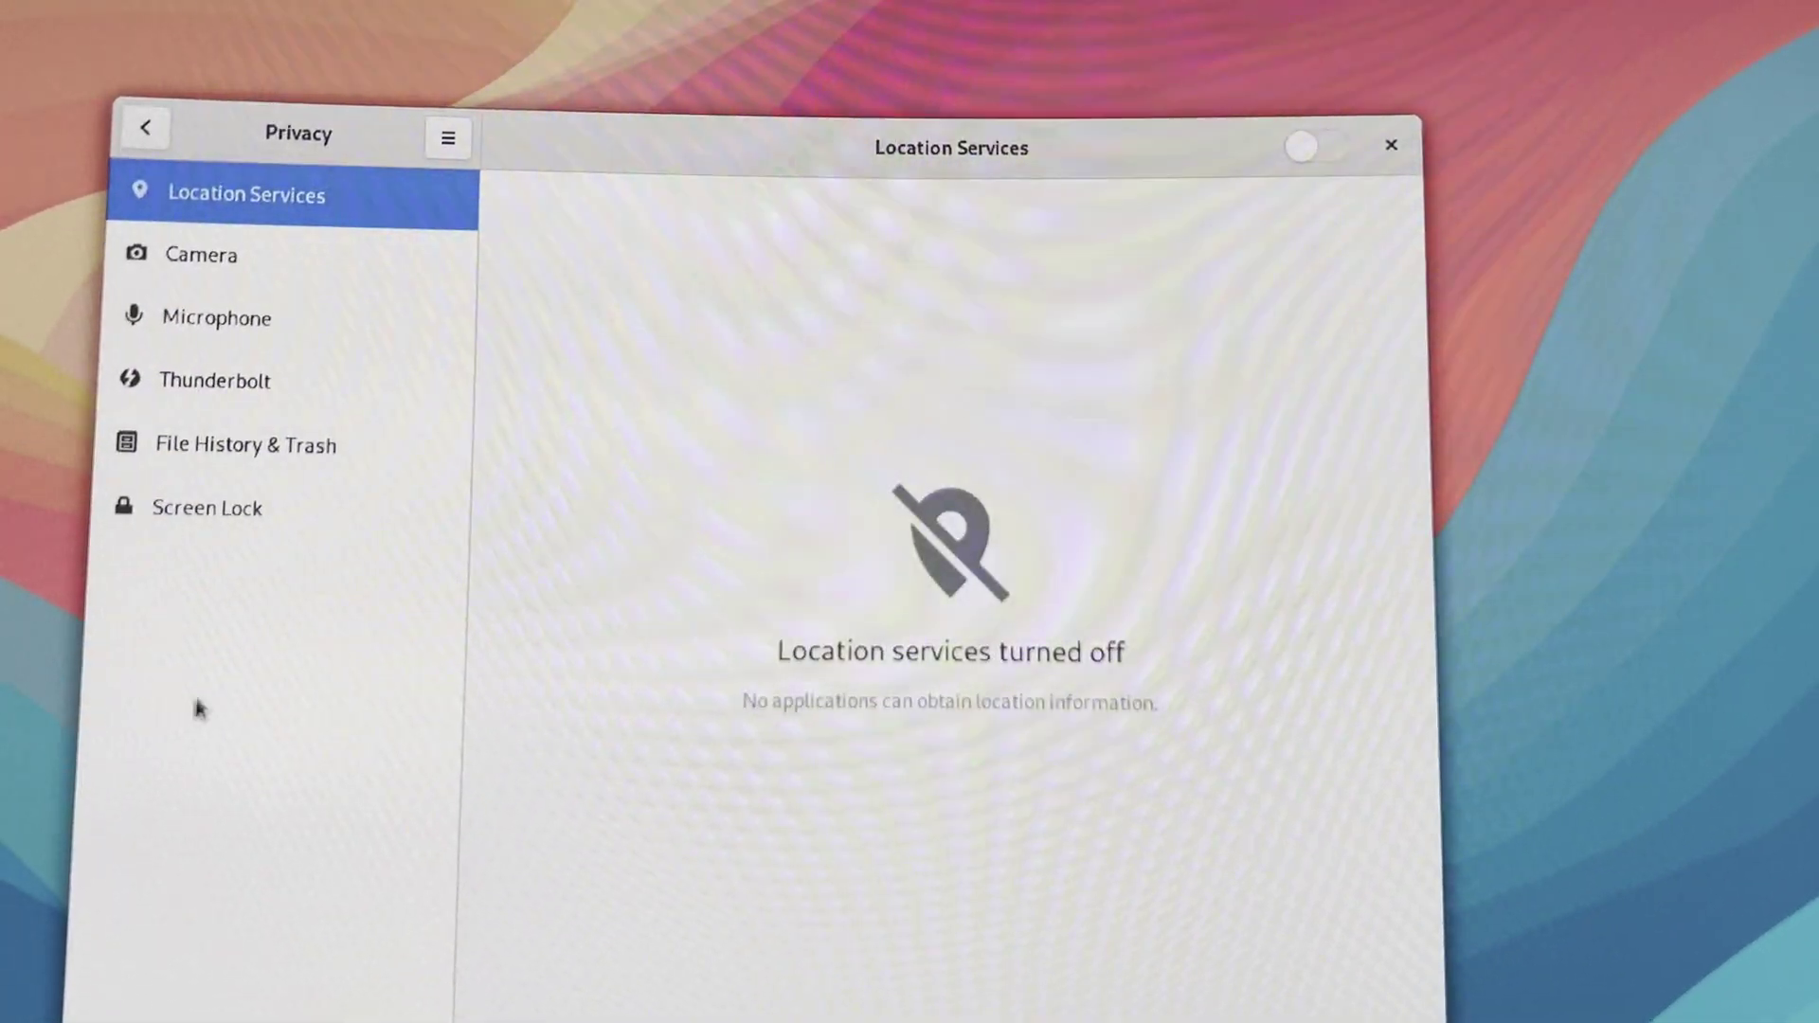
pyautogui.click(184, 261)
pyautogui.click(214, 332)
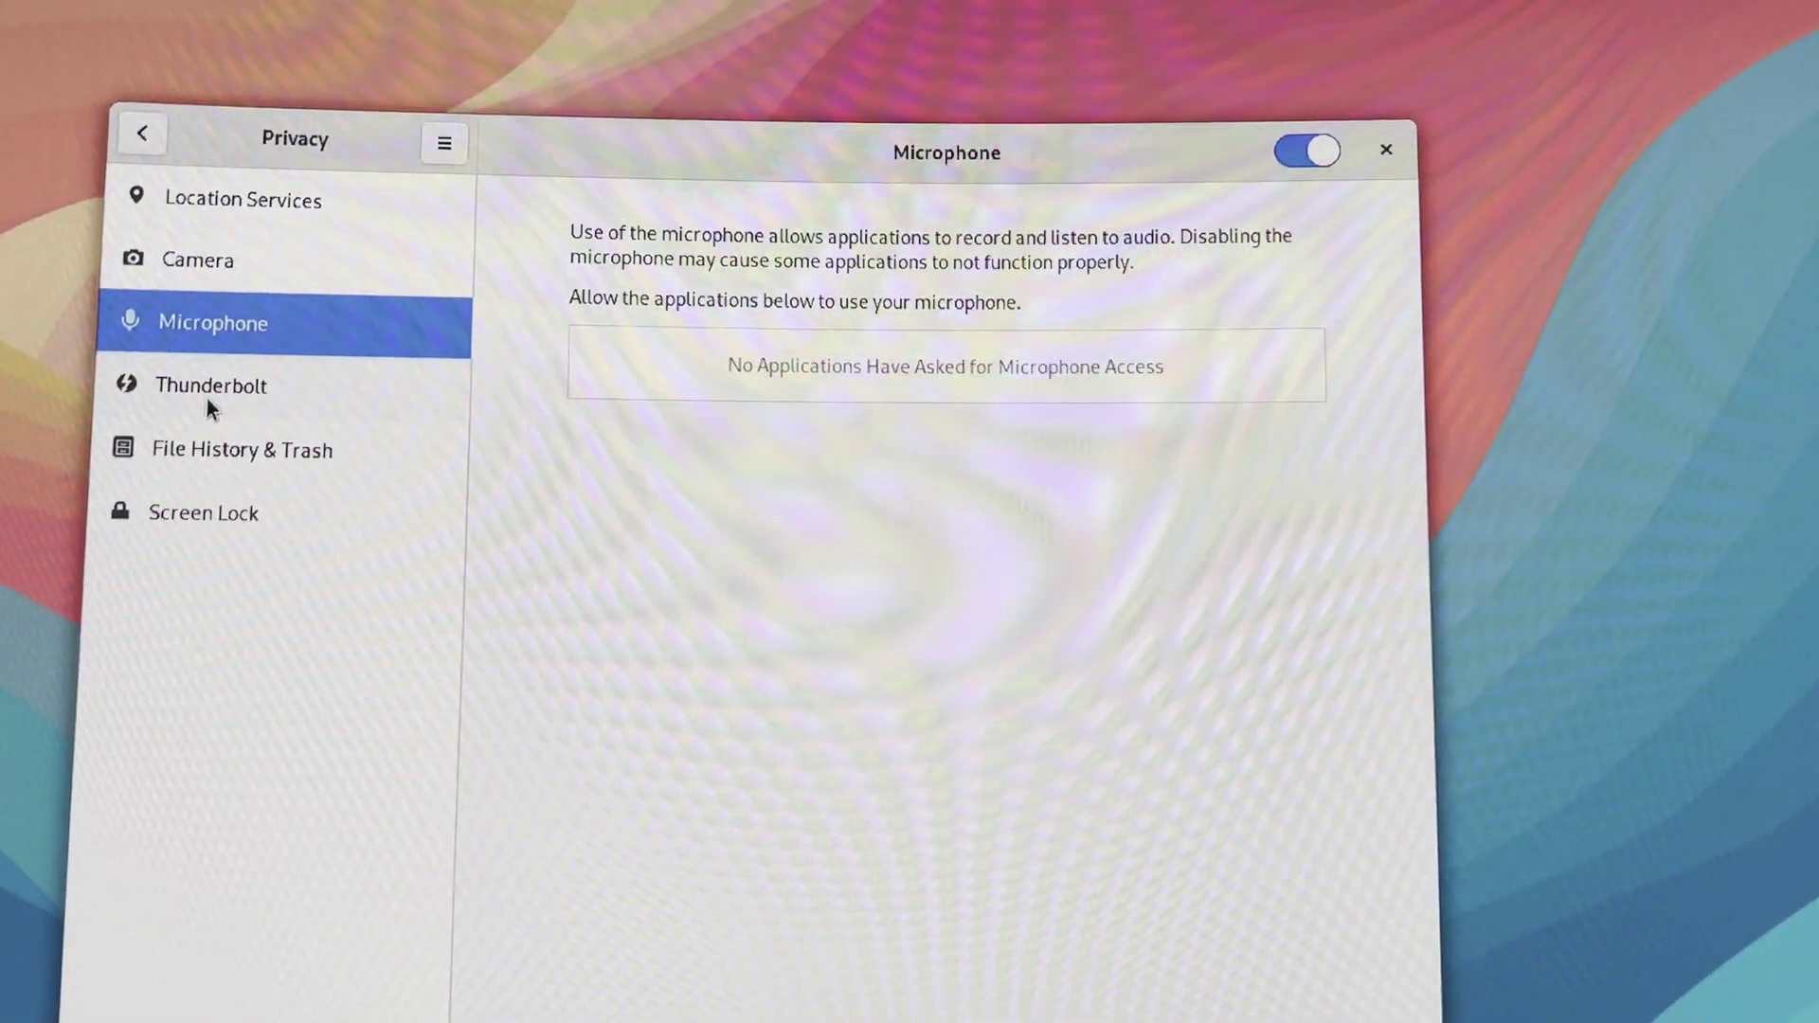
pyautogui.click(210, 392)
pyautogui.click(138, 138)
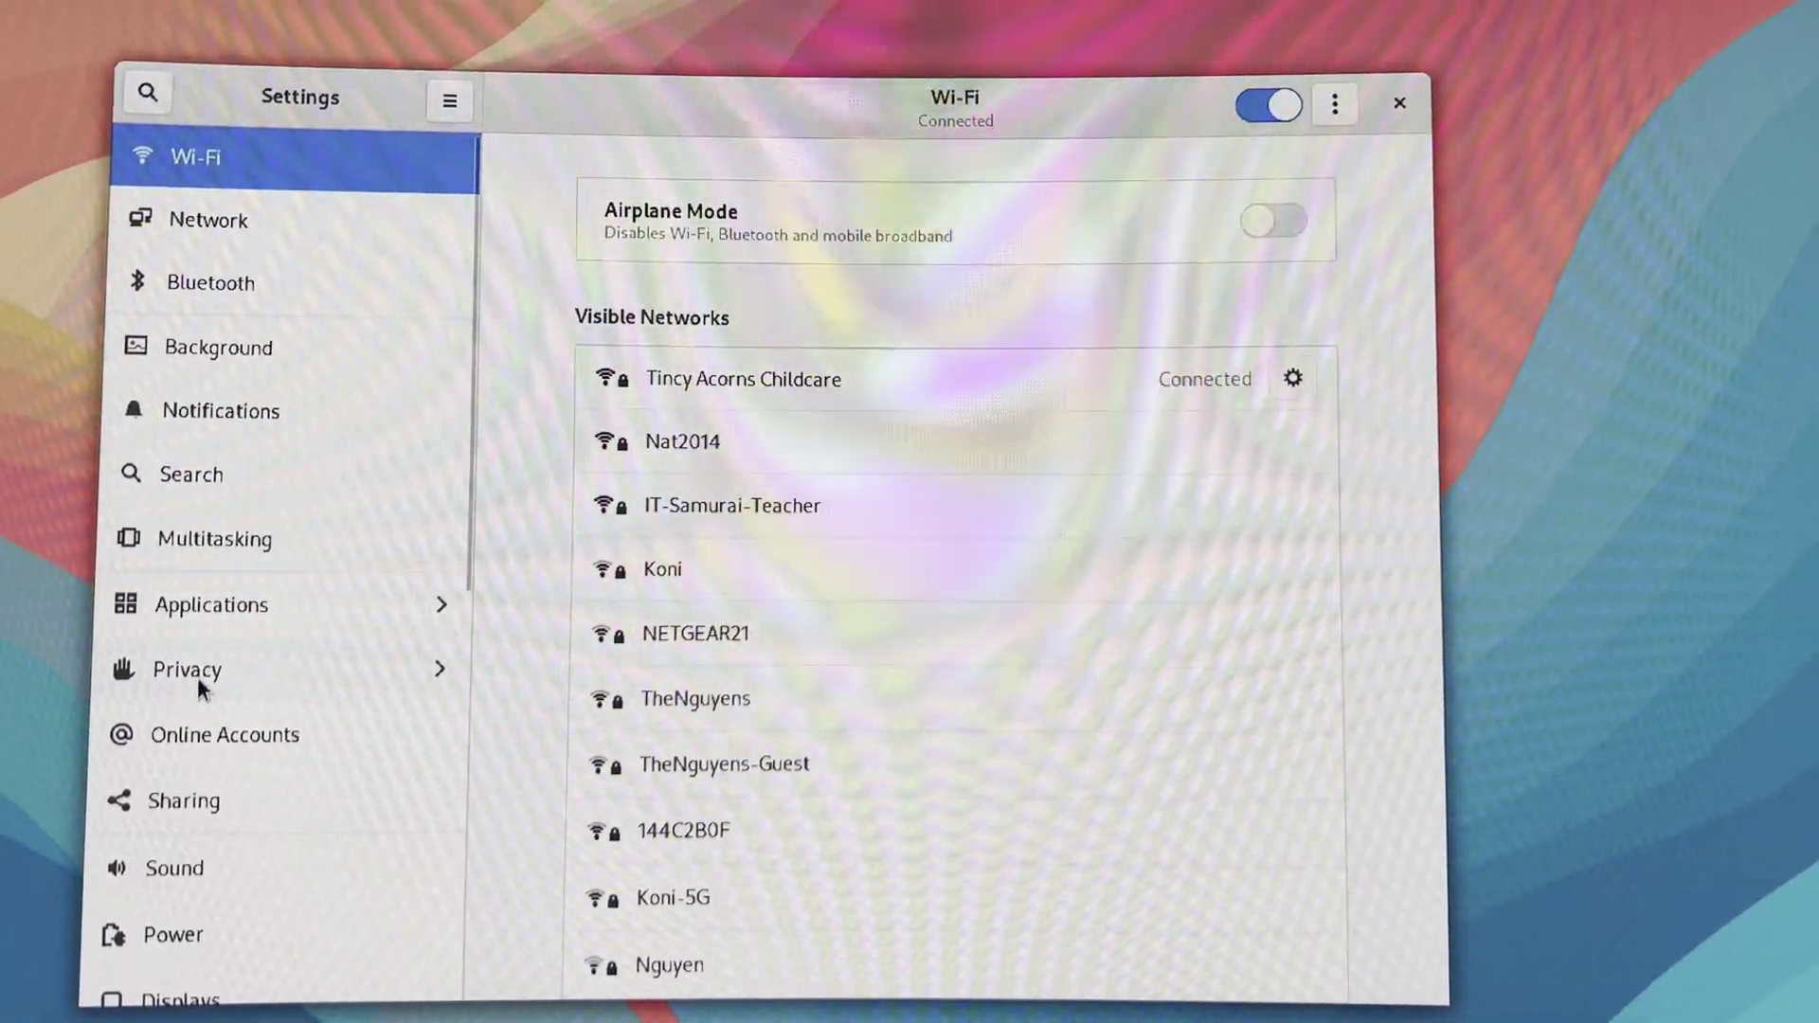
# Review the Online Accounts, Sharing, Sound, Power and Displays settings pages
pyautogui.click(185, 737)
pyautogui.click(193, 805)
pyautogui.scroll(-2, 193, 809)
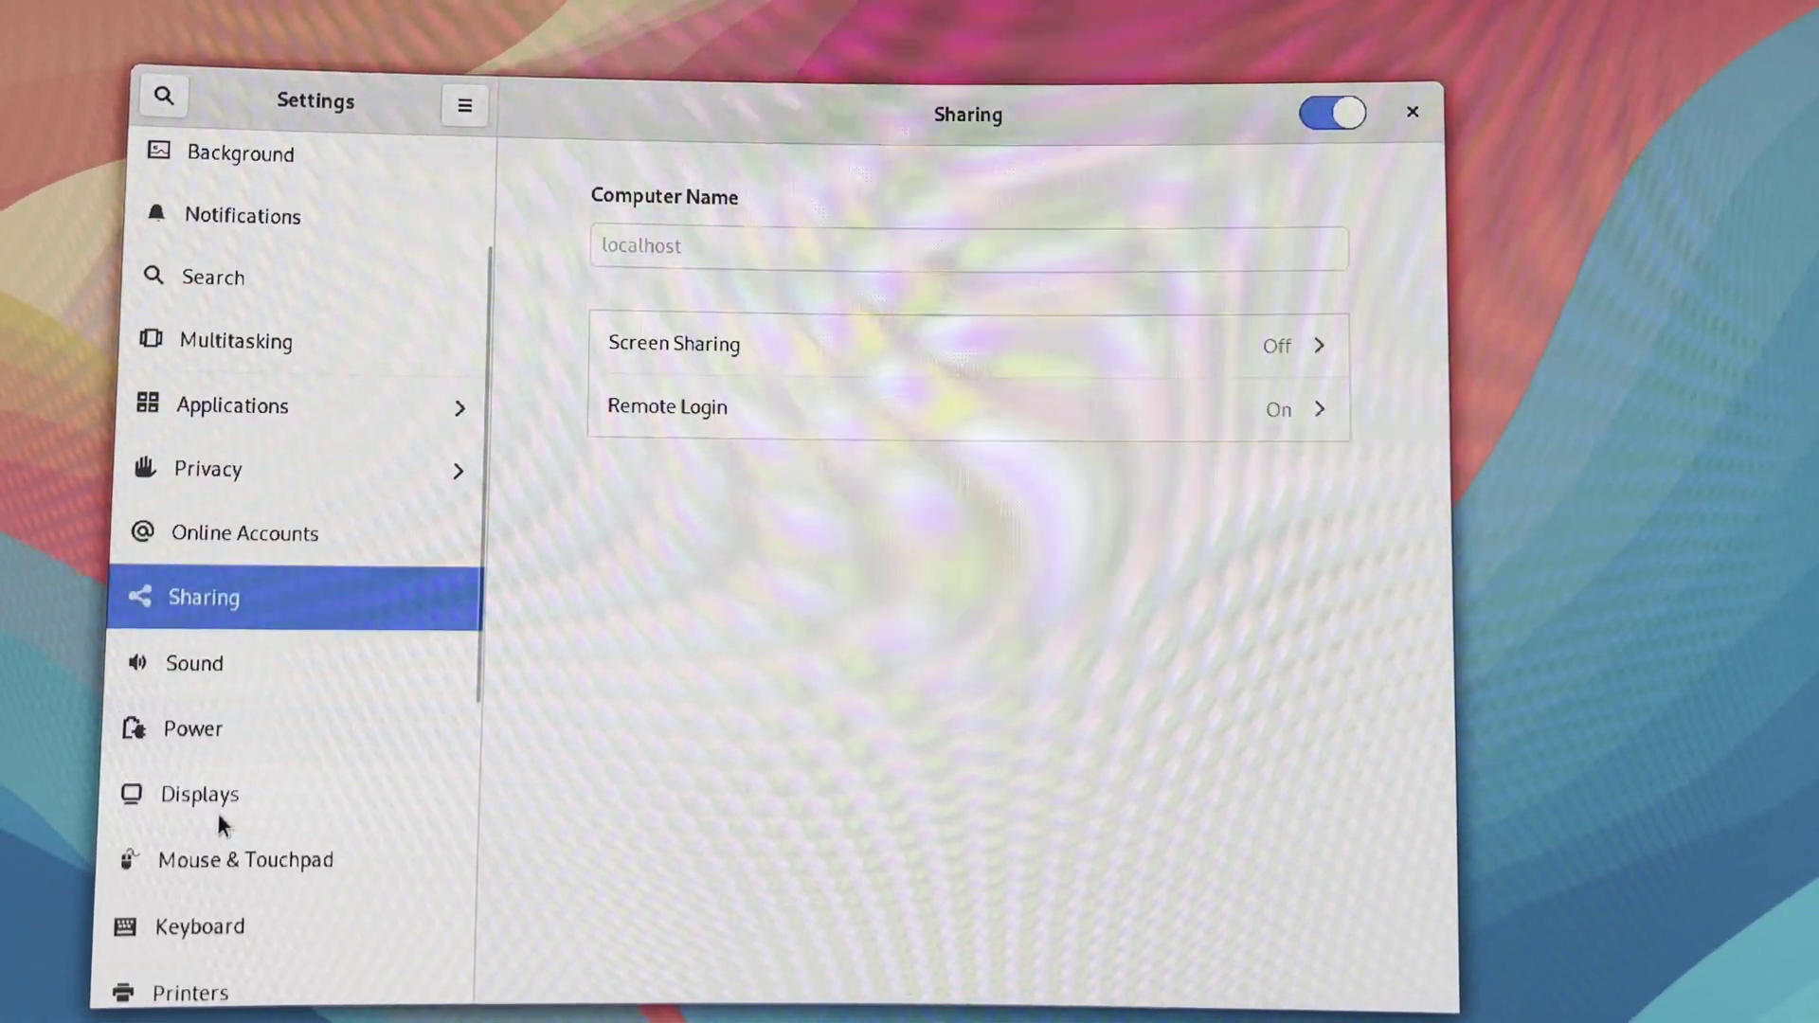
pyautogui.click(214, 684)
pyautogui.click(191, 734)
pyautogui.scroll(-2, 222, 772)
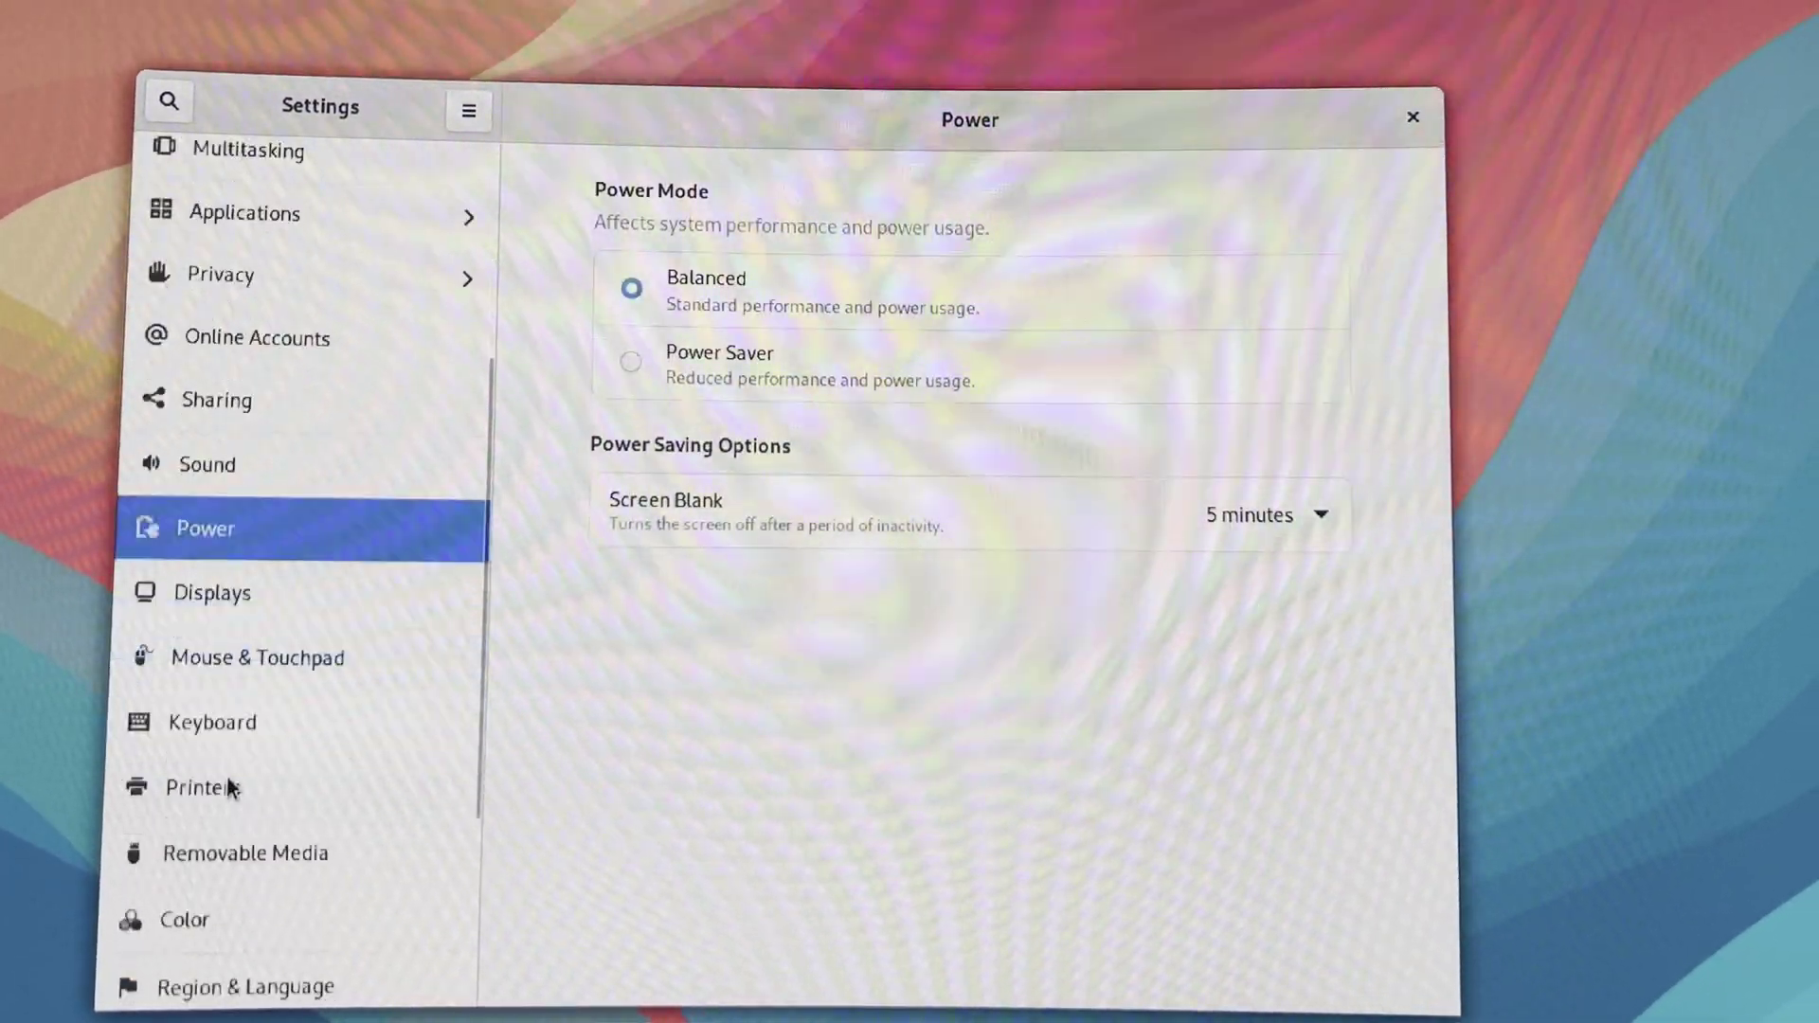
pyautogui.click(220, 615)
# Review Mouse & Touchpad, Keyboard, Printers, Removable Media, Color and Region & Language
pyautogui.click(223, 668)
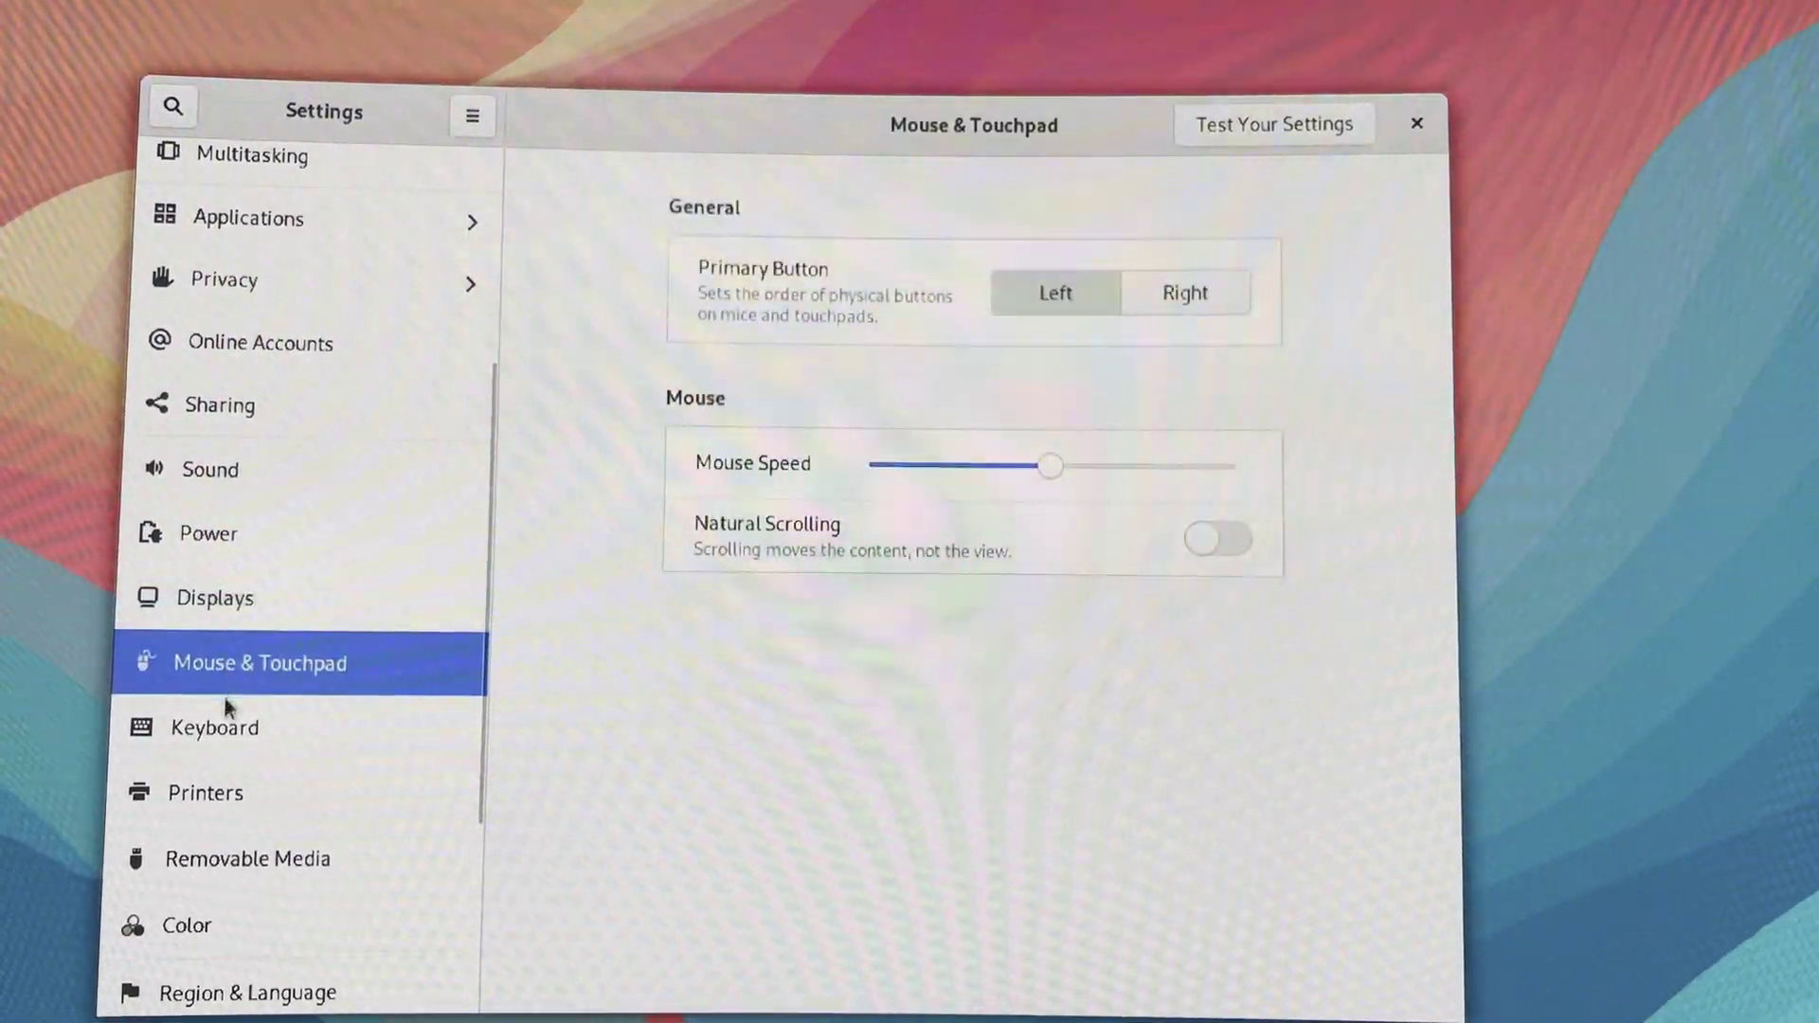
pyautogui.click(227, 731)
pyautogui.click(220, 798)
pyautogui.click(216, 862)
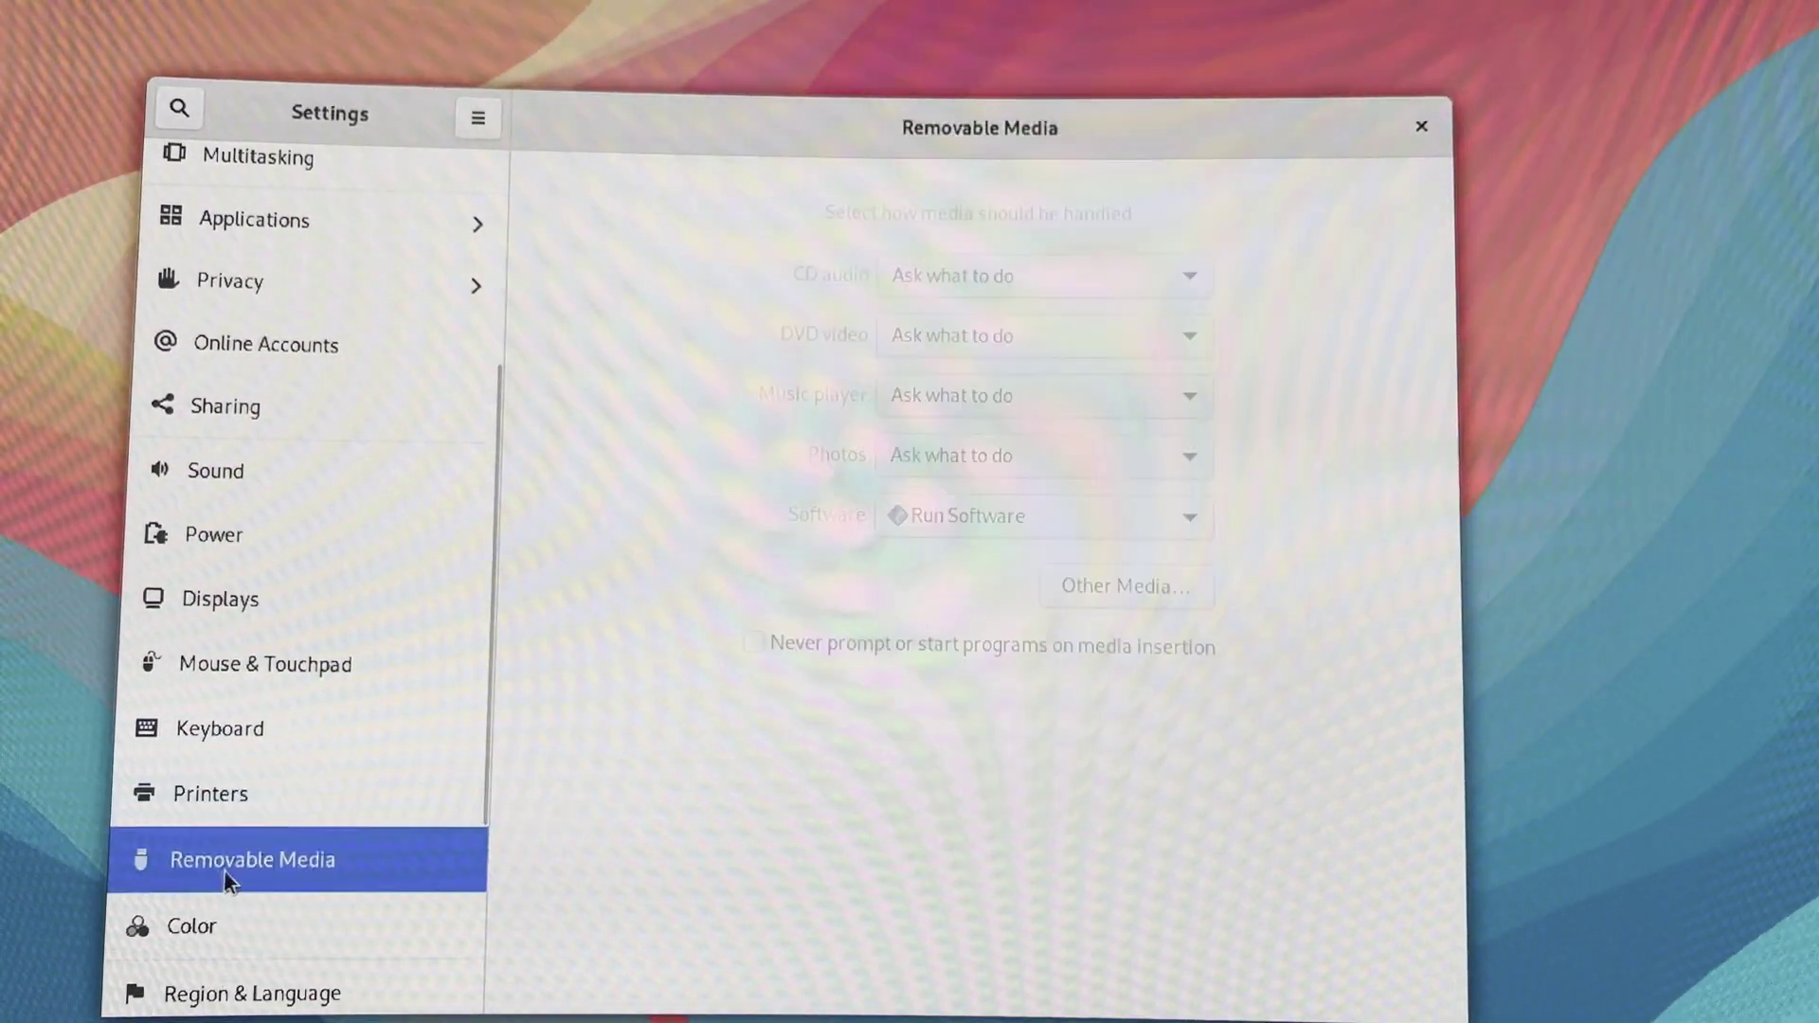
pyautogui.scroll(-3, 224, 866)
pyautogui.click(209, 641)
pyautogui.click(201, 678)
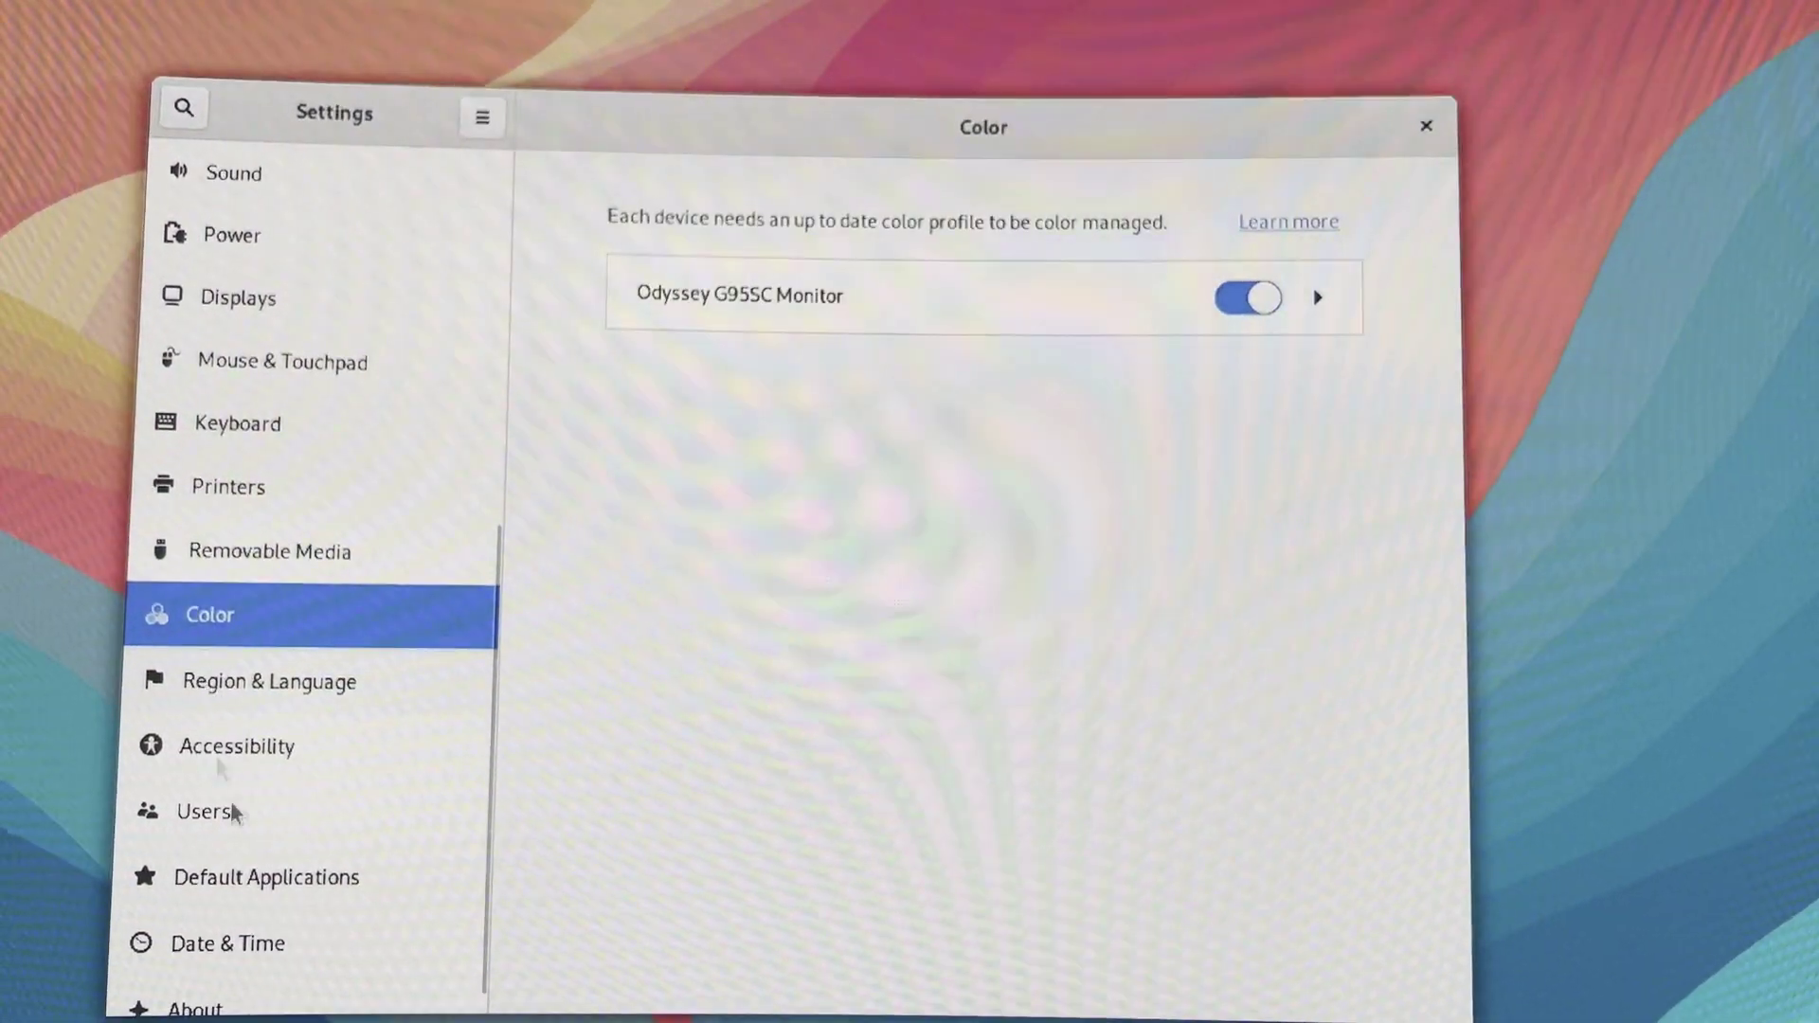
# Review Users, Accessibility, Default Apps, Date & Time (18 June 2024, UTC) and About
pyautogui.scroll(-1, 237, 819)
pyautogui.click(235, 790)
pyautogui.click(230, 720)
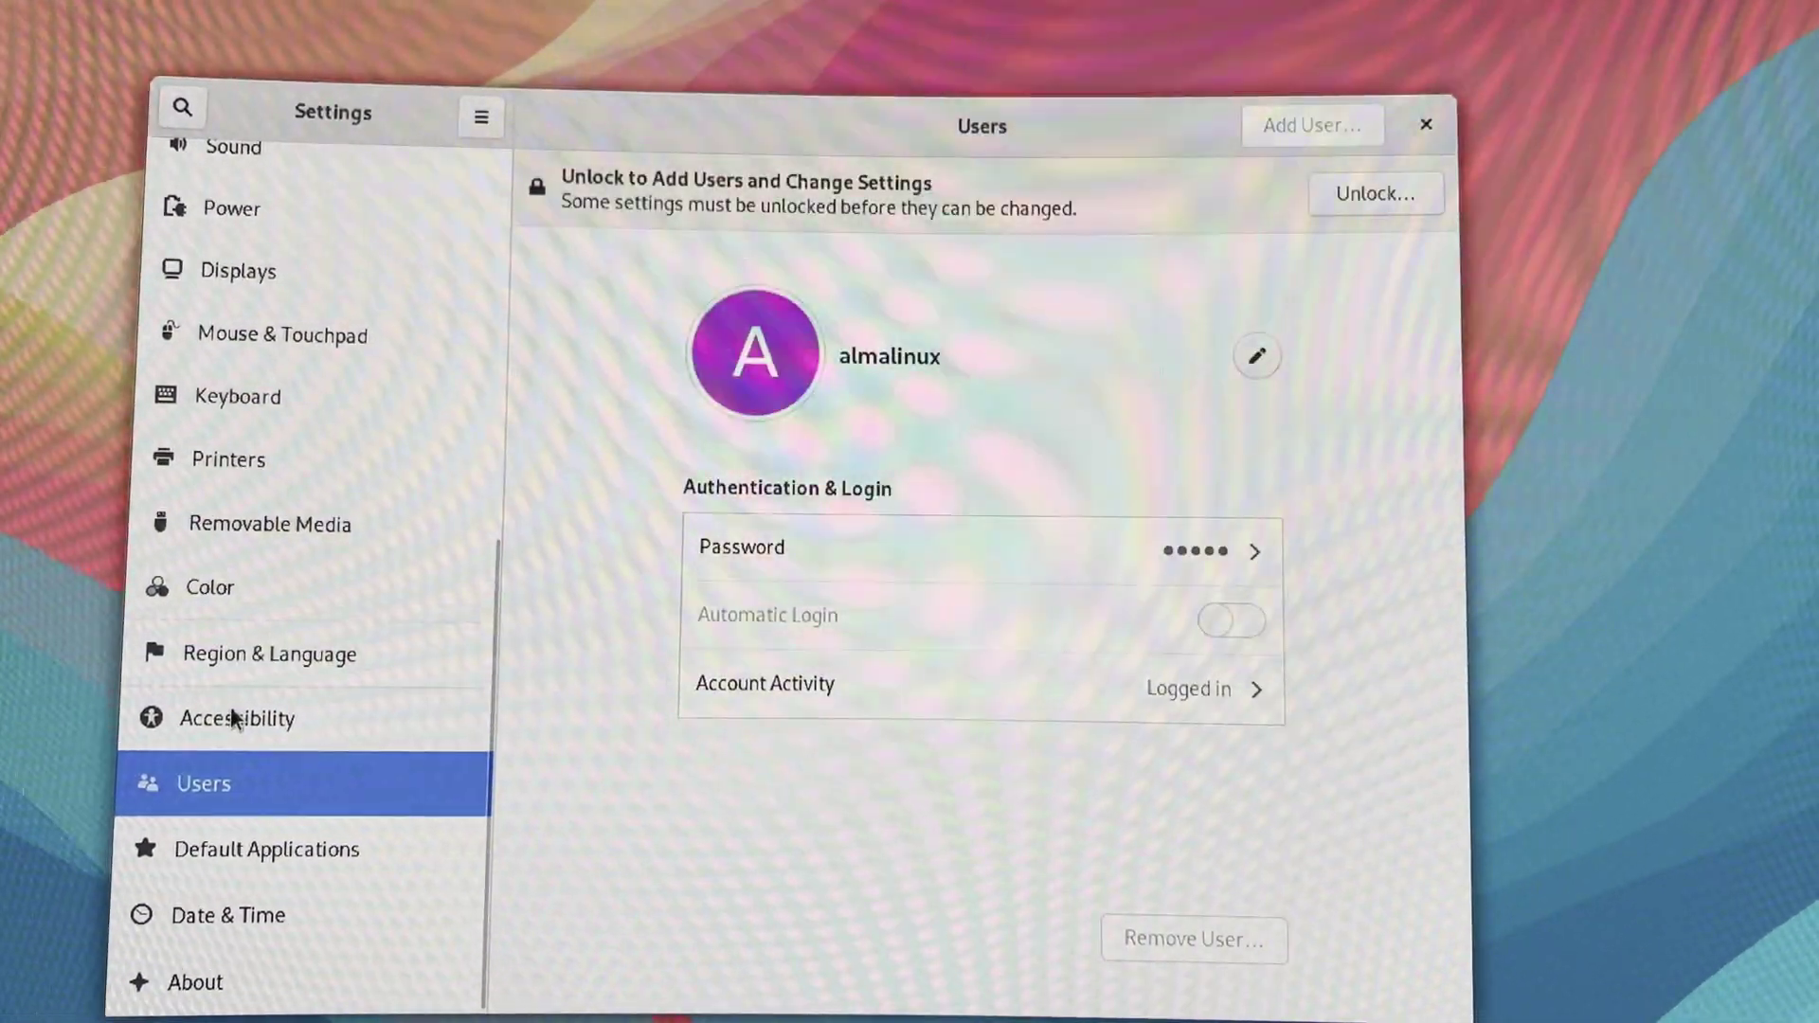
pyautogui.click(244, 846)
pyautogui.click(213, 917)
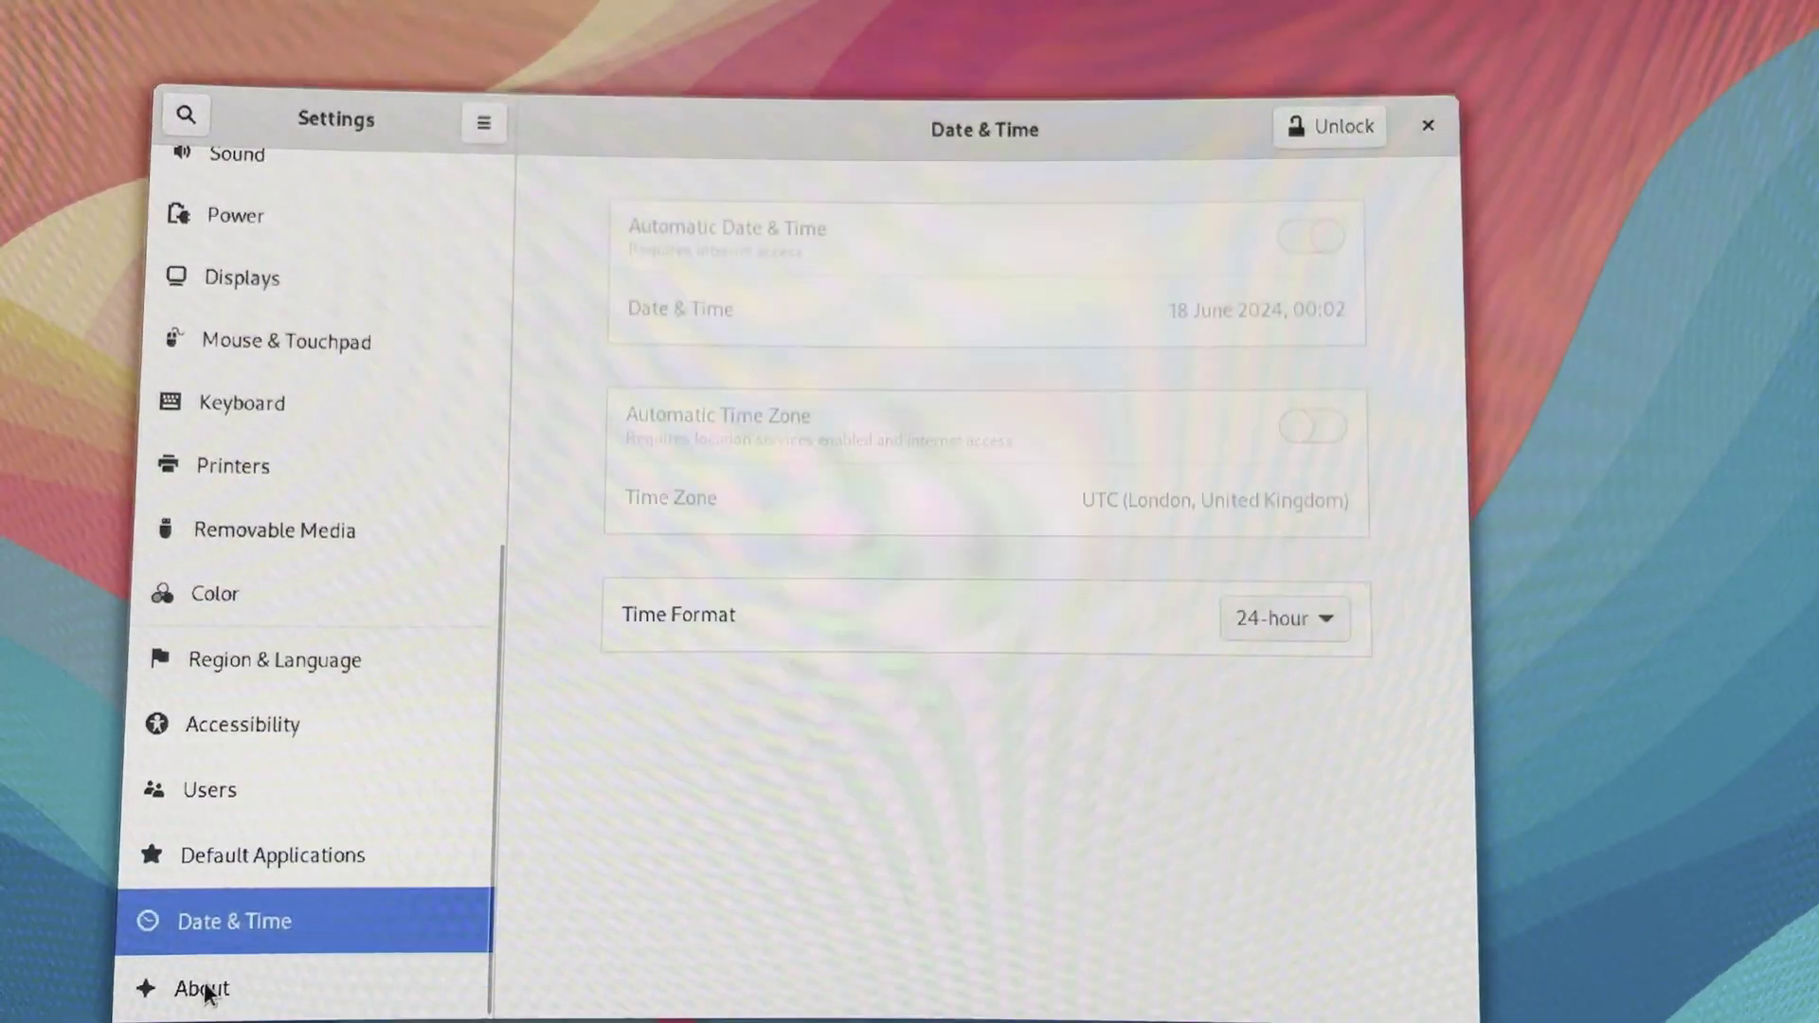
pyautogui.click(188, 985)
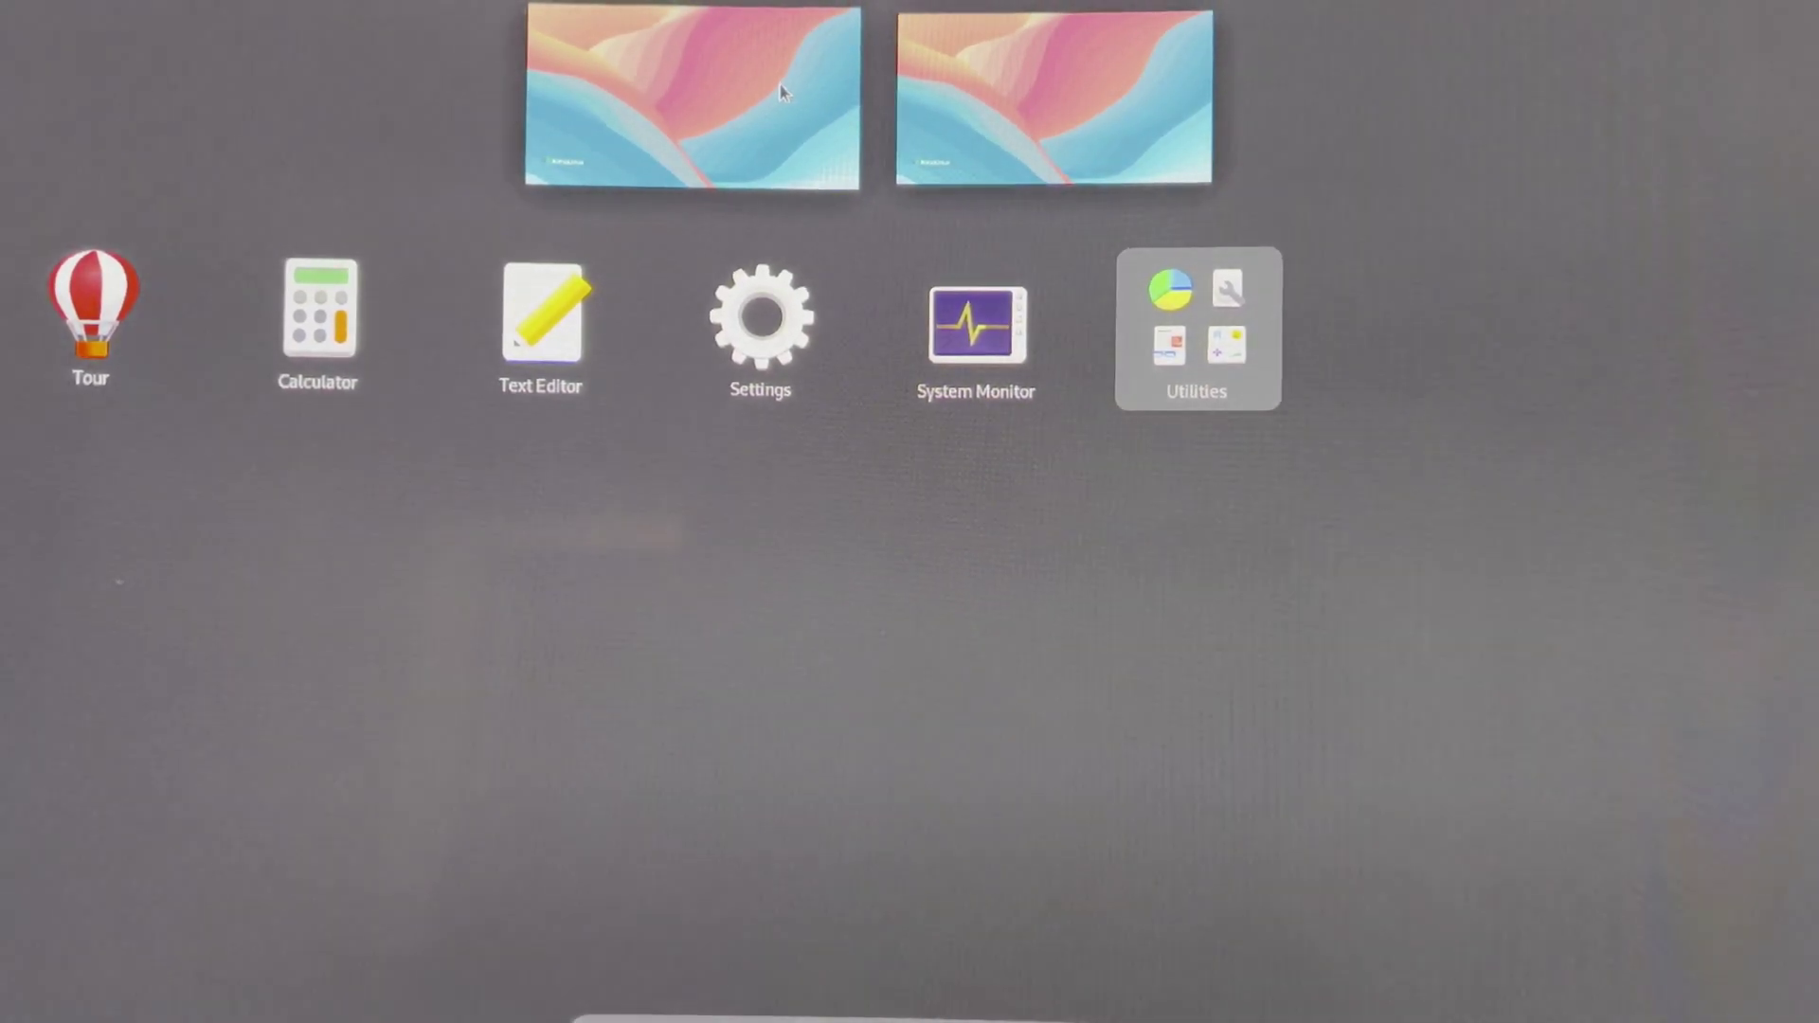
# Dismiss the Activities overview to show the empty AlmaLinux desktop wallpaper
pyautogui.click(780, 85)
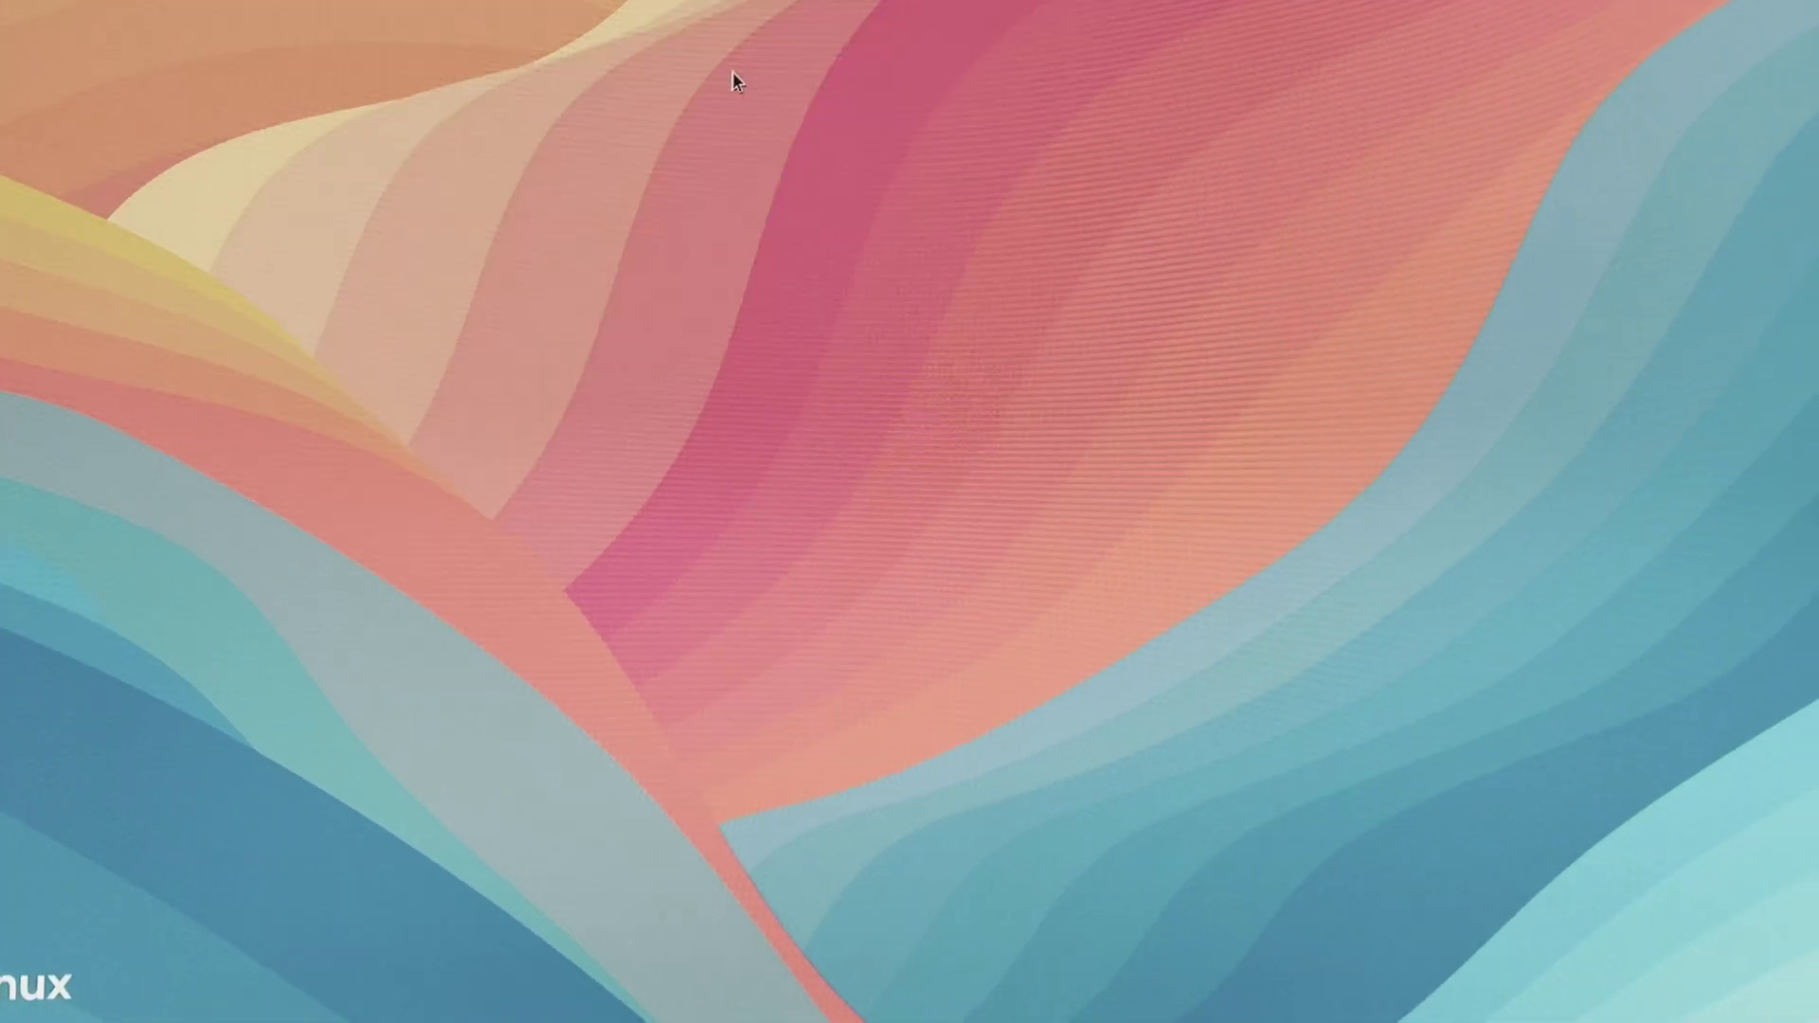